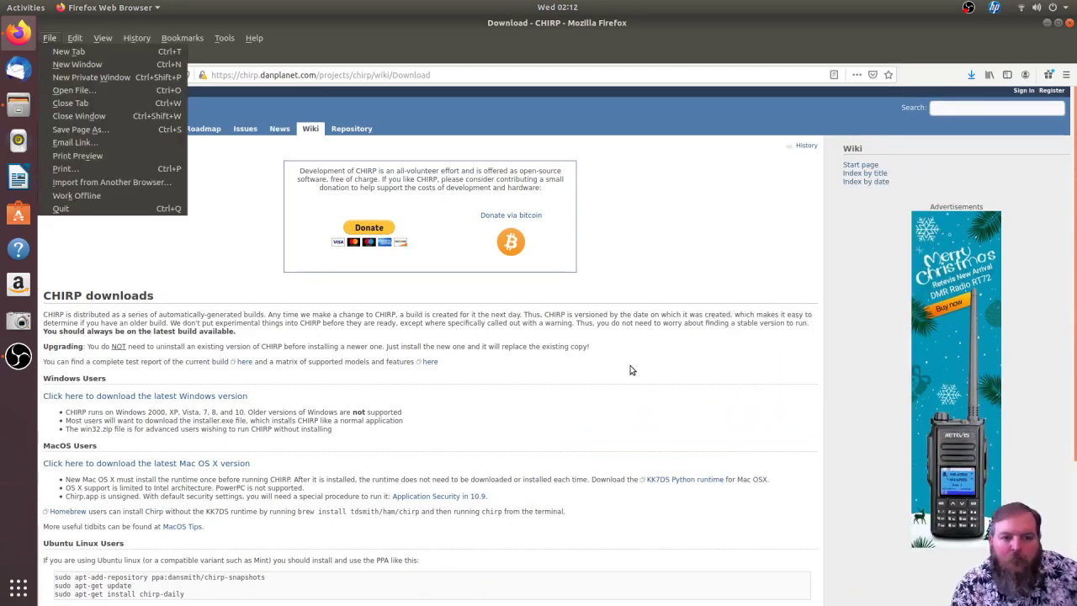
# Look over the CHIRP downloads page, from the donation box to the old versions section.
pyautogui.click(637, 329)
pyautogui.scroll(-4, 637, 368)
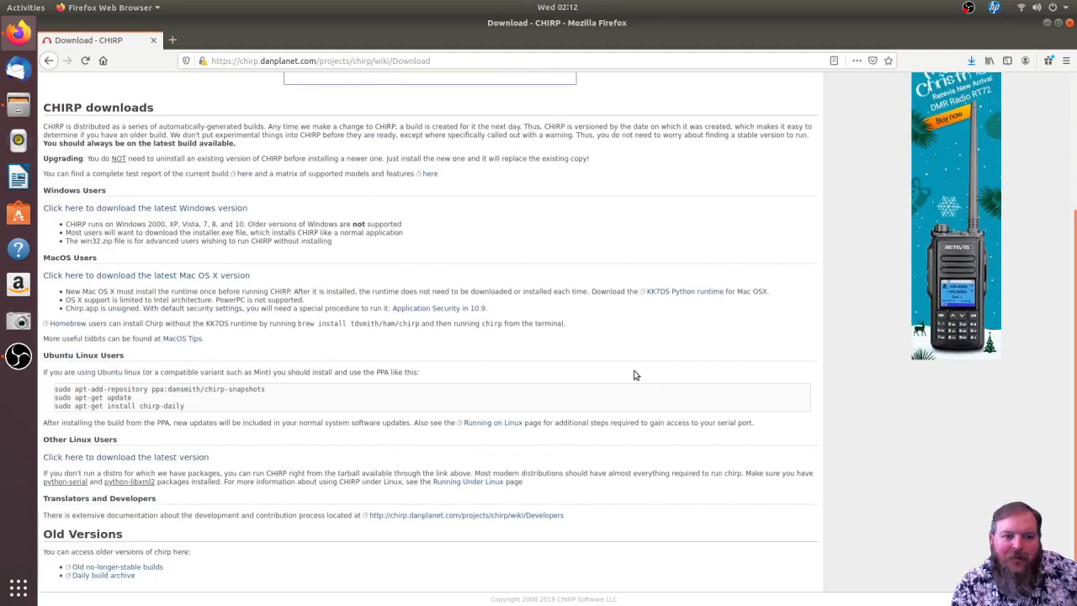
pyautogui.scroll(4, 635, 376)
pyautogui.scroll(-4, 617, 341)
pyautogui.scroll(4, 360, 505)
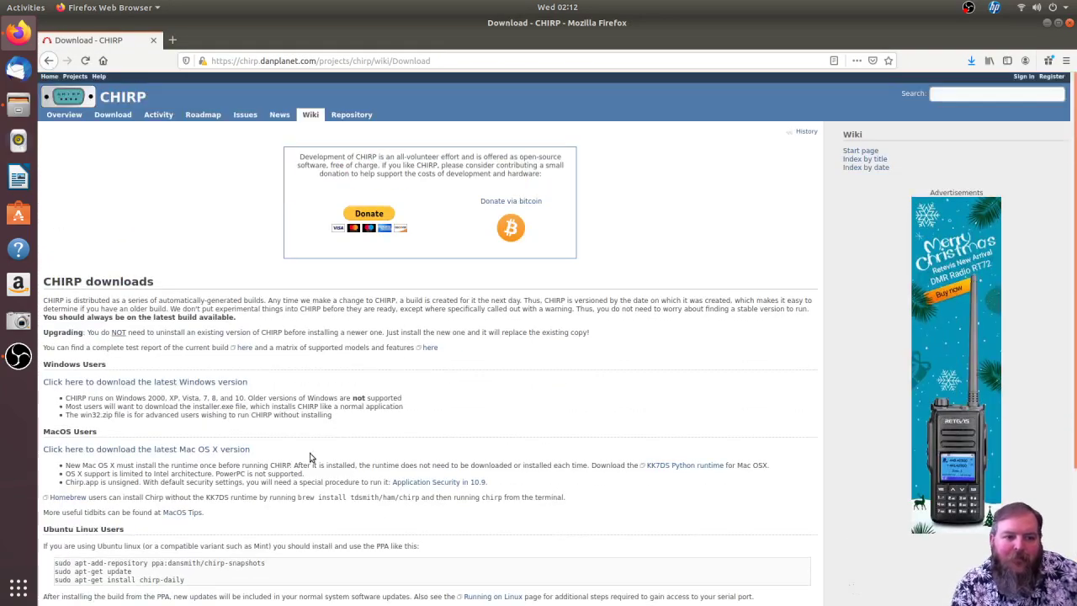
# Open the CHIRP project's overview and home pages and review the list of supported radio models.
pyautogui.click(64, 114)
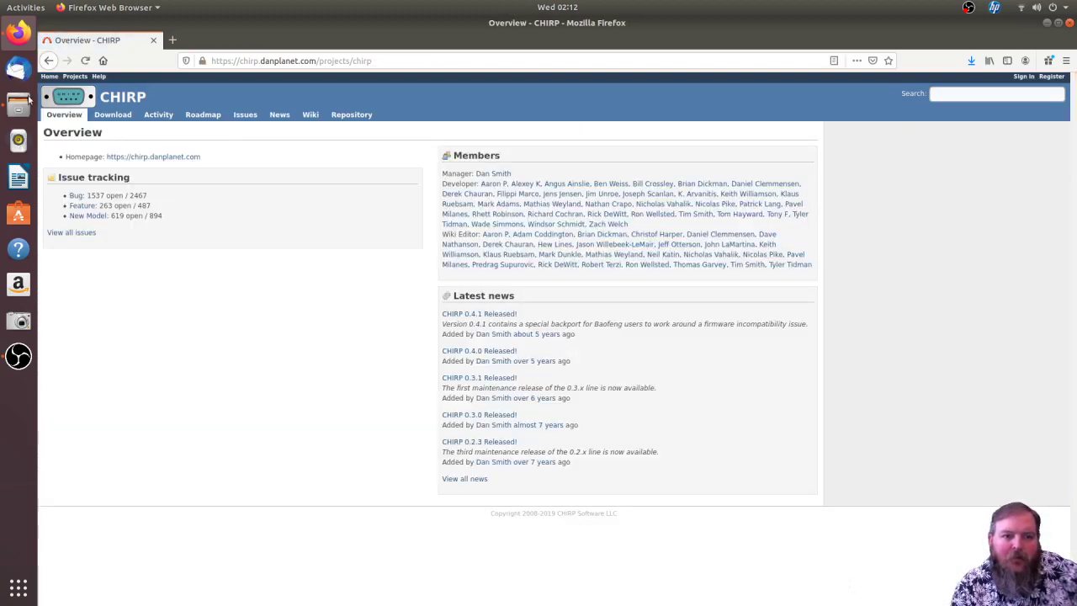
pyautogui.click(48, 76)
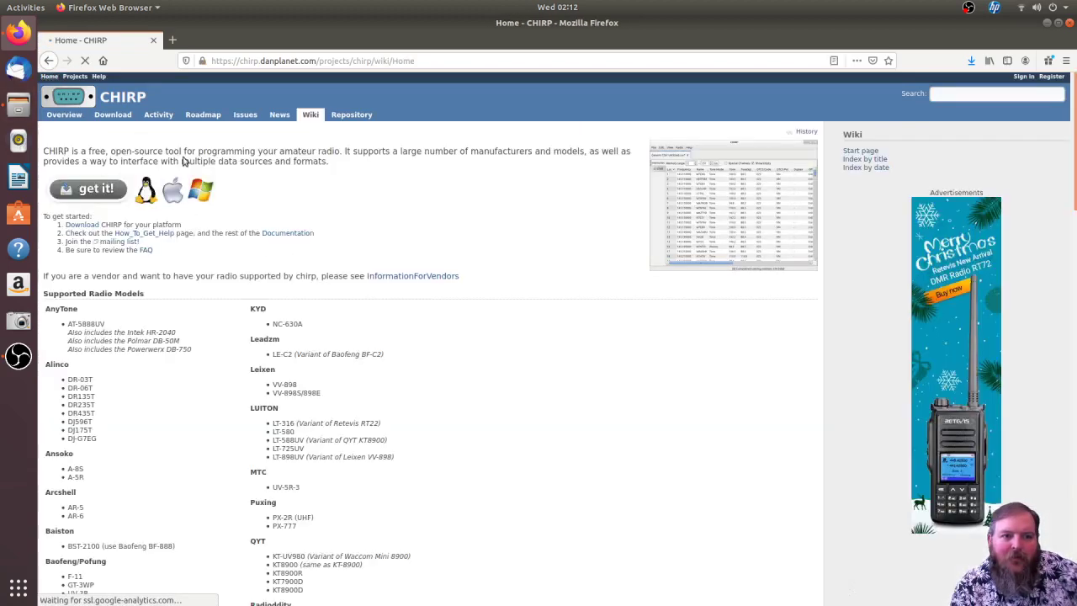
pyautogui.scroll(-8, 363, 275)
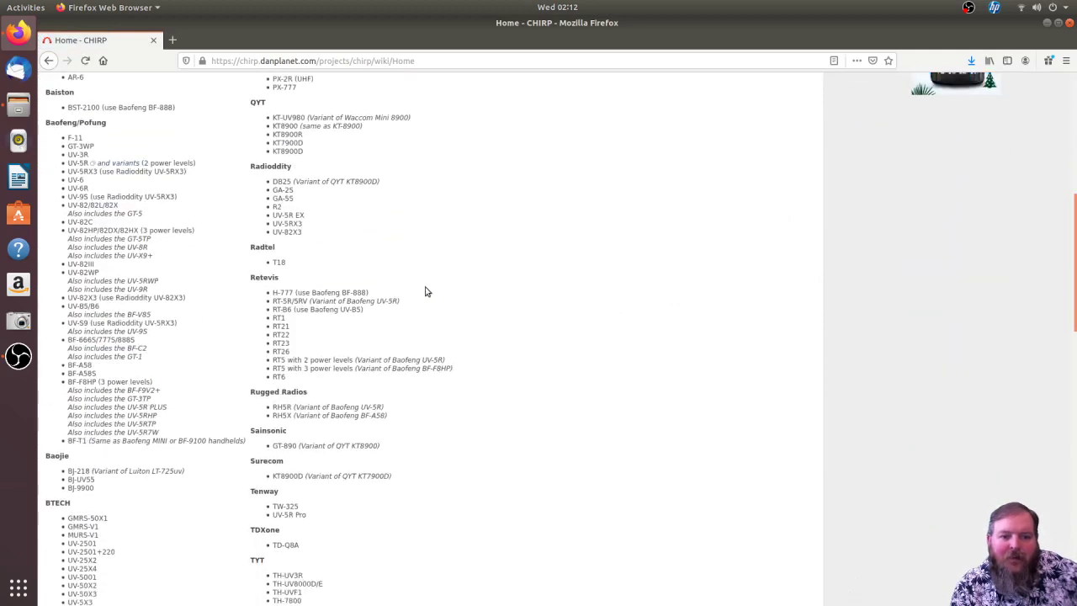
pyautogui.scroll(-7, 424, 291)
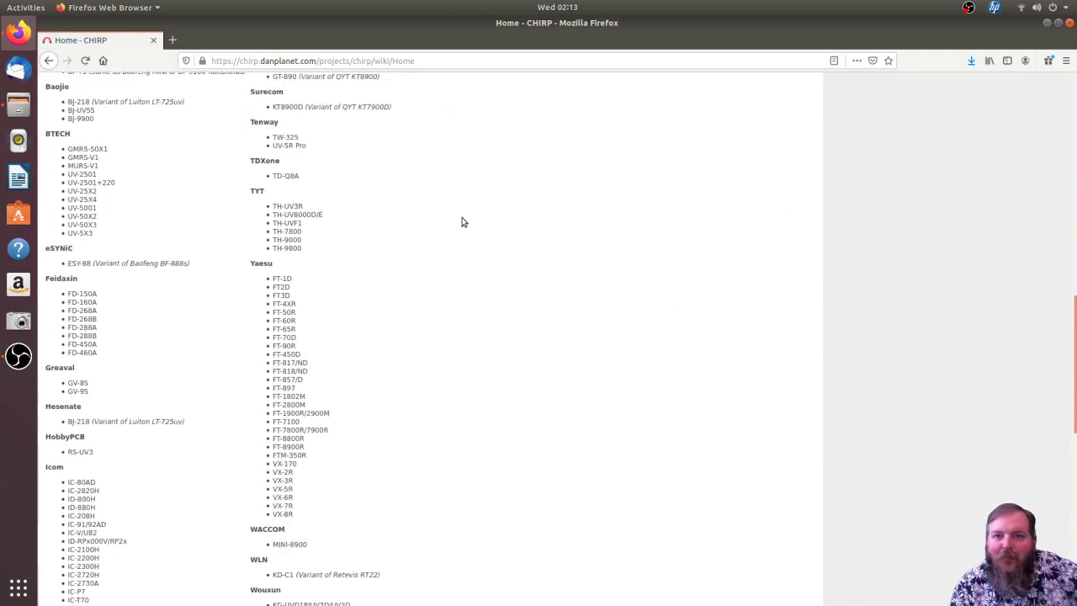
pyautogui.scroll(-7, 461, 223)
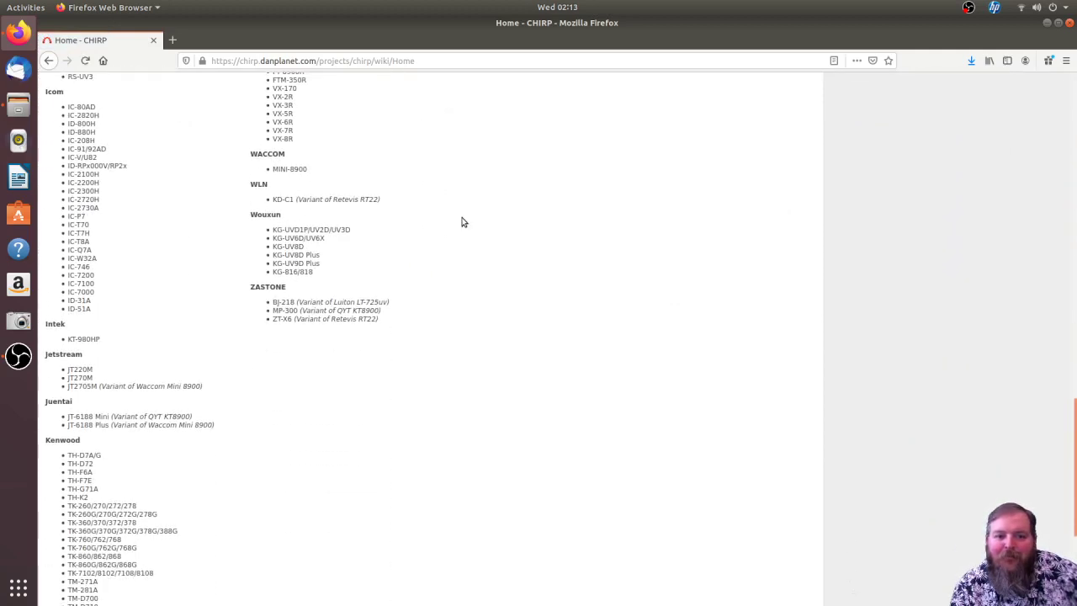
pyautogui.scroll(10, 461, 222)
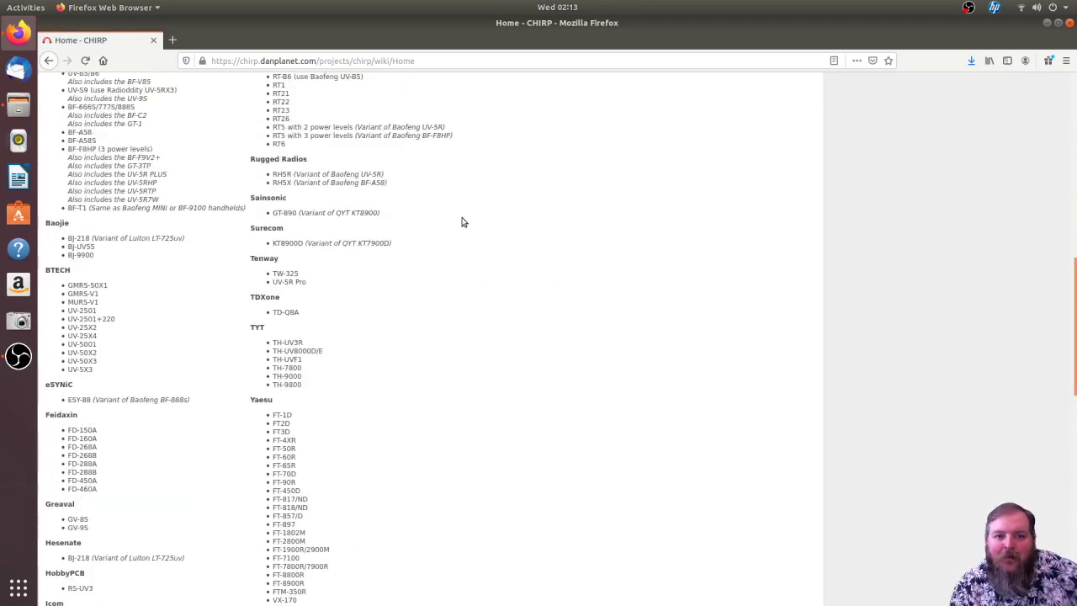
pyautogui.scroll(15, 461, 222)
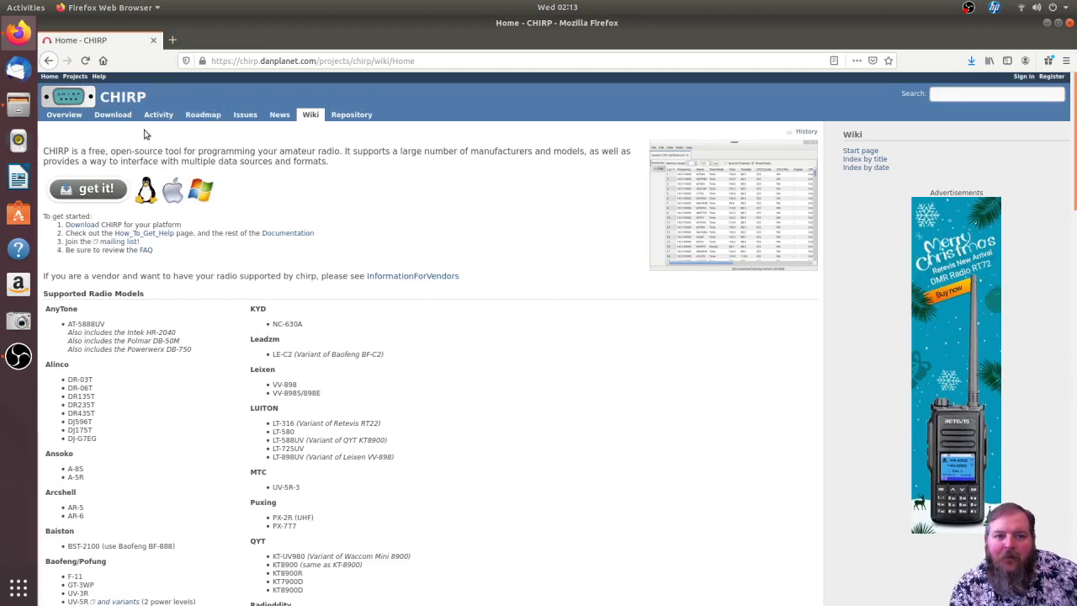
# Return to the CHIRP downloads page and review the Windows, MacOS and Ubuntu Linux installation options.
pyautogui.click(123, 113)
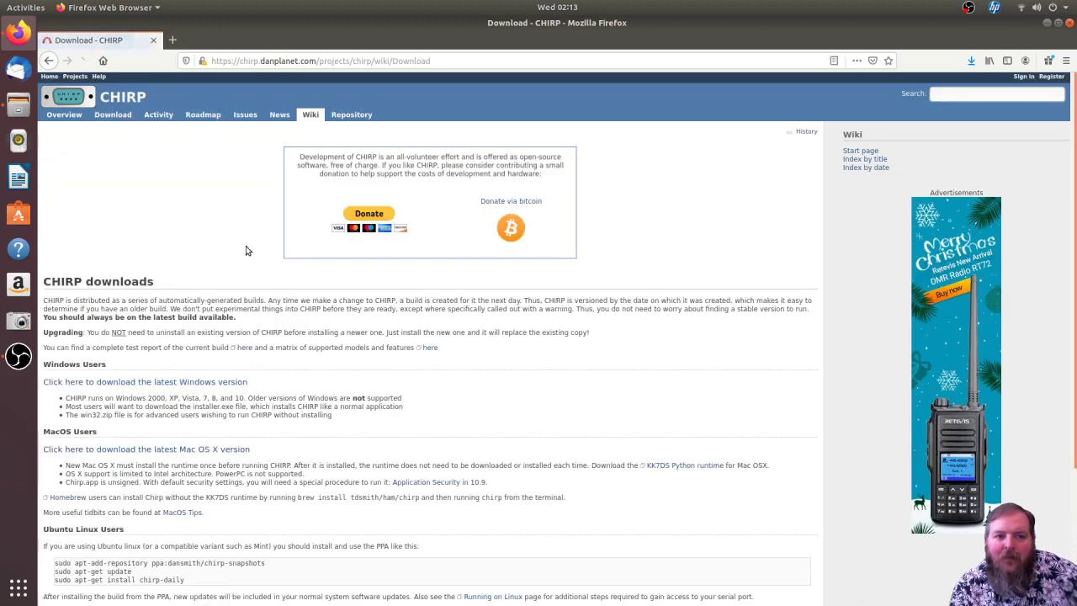
pyautogui.scroll(-2, 258, 260)
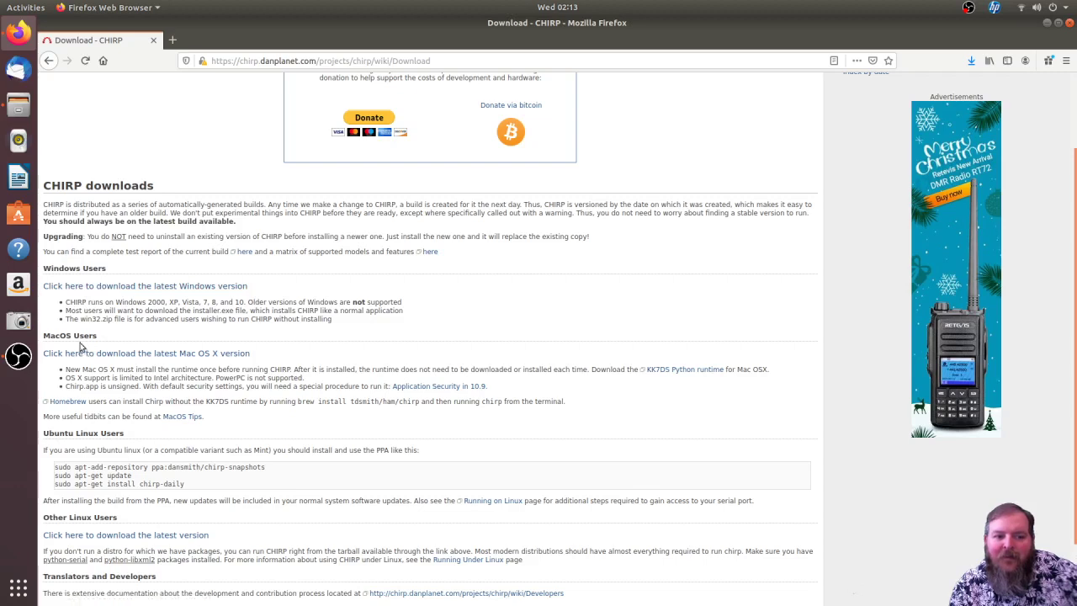
pyautogui.scroll(-2, 149, 379)
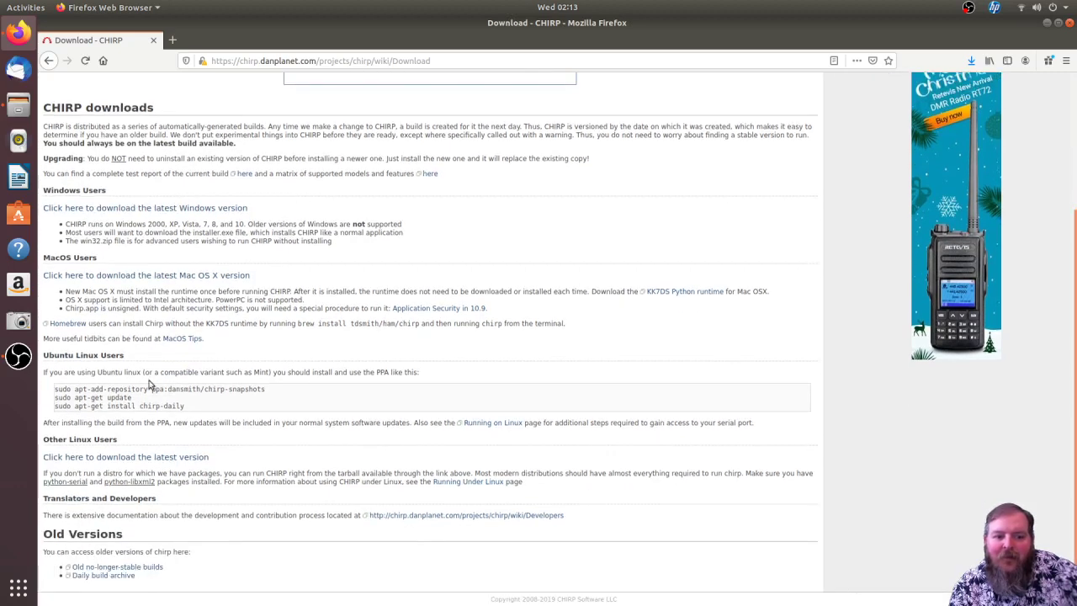
pyautogui.scroll(5, 158, 389)
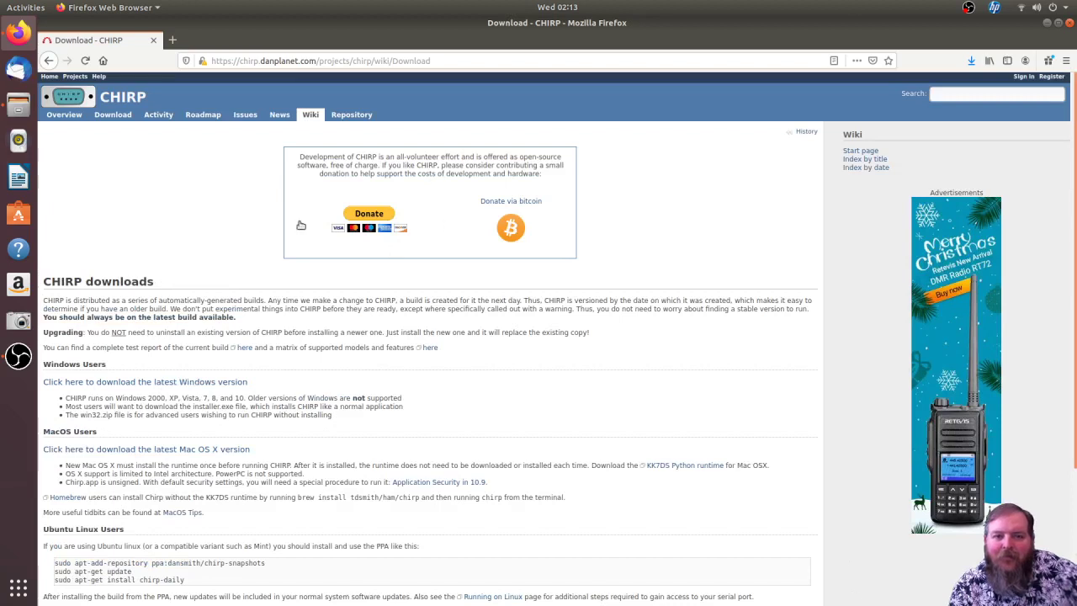
# Minimize the Firefox and Files windows and launch CHIRP from the installed applications.
pyautogui.click(1046, 23)
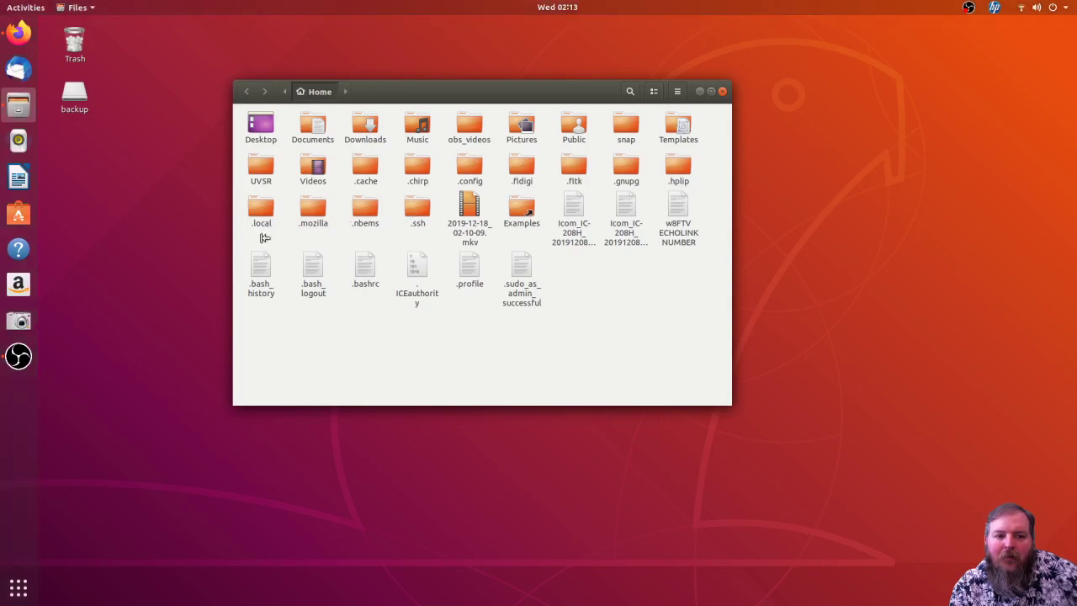
pyautogui.click(700, 91)
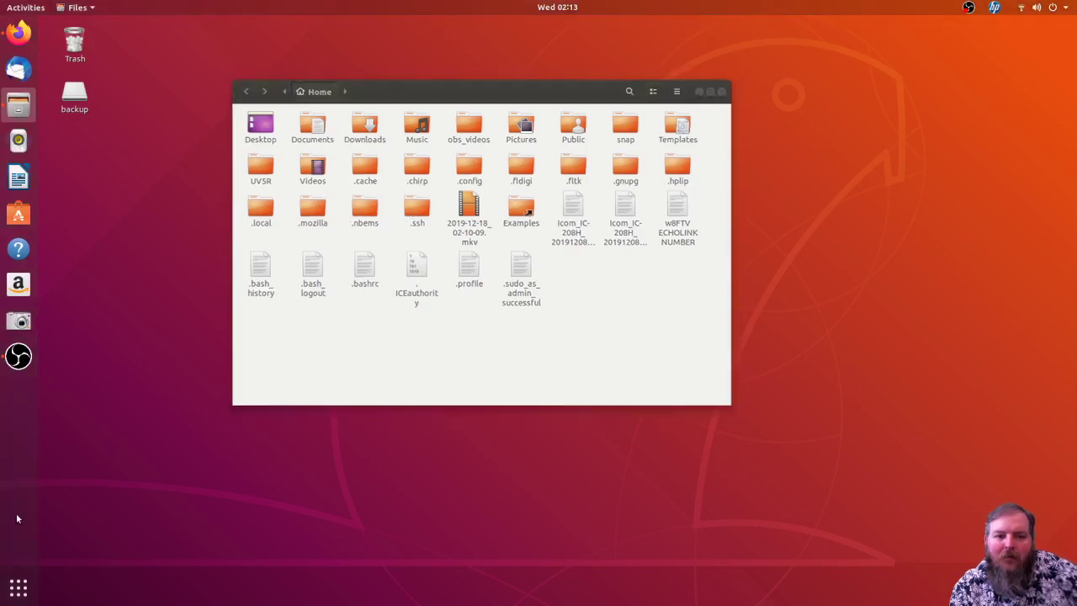
pyautogui.click(17, 586)
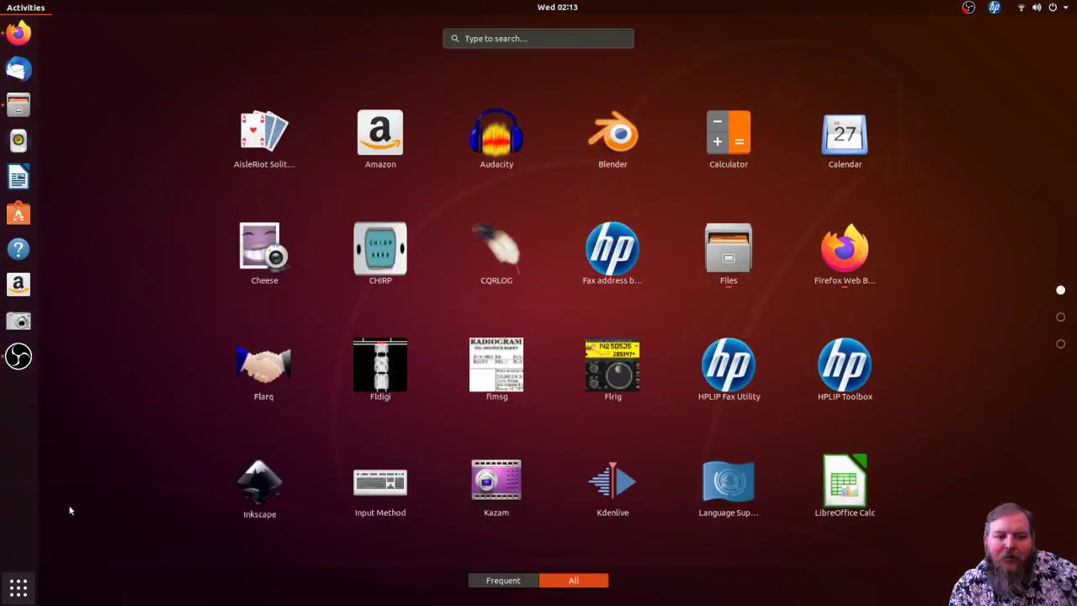
pyautogui.click(354, 267)
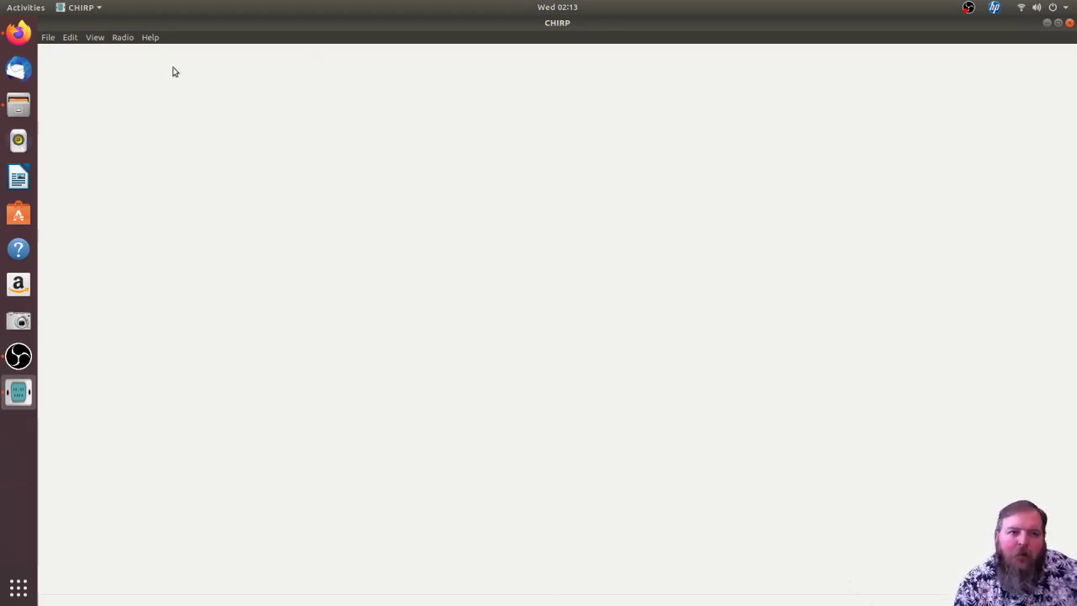
# Download the memories from the Baofeng UV-5R on port /dev/ttyUSB0, accepting the experimental driver and the radio instructions.
pyautogui.click(124, 37)
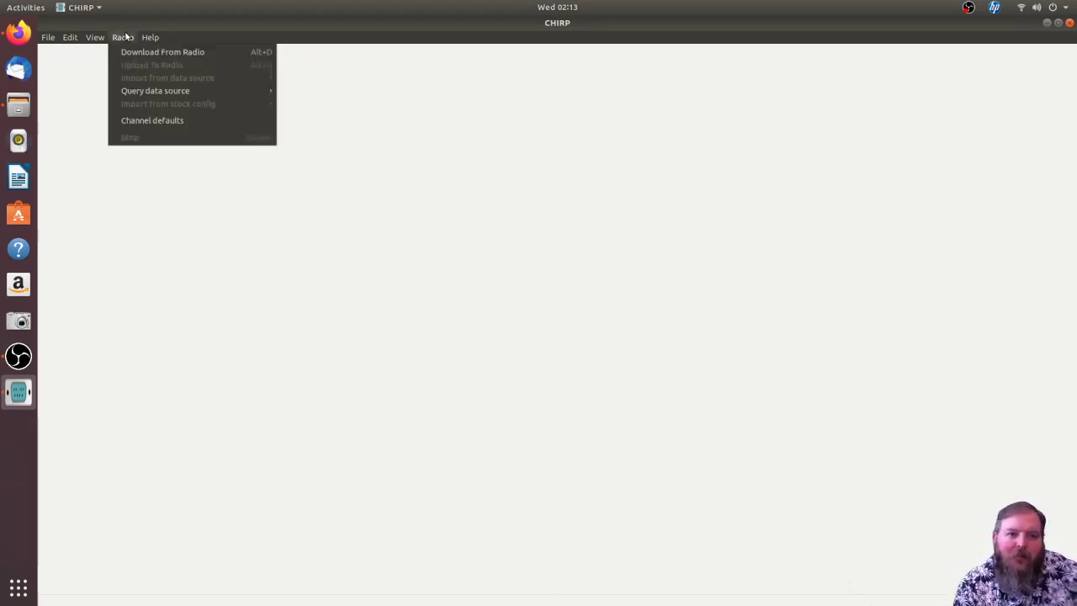
pyautogui.click(131, 52)
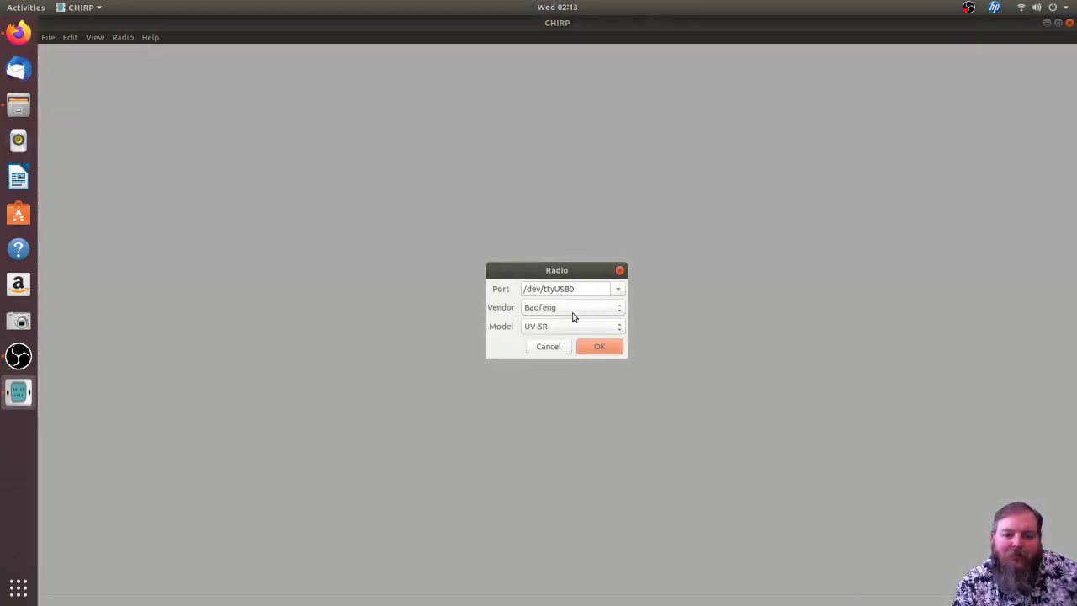
pyautogui.click(596, 346)
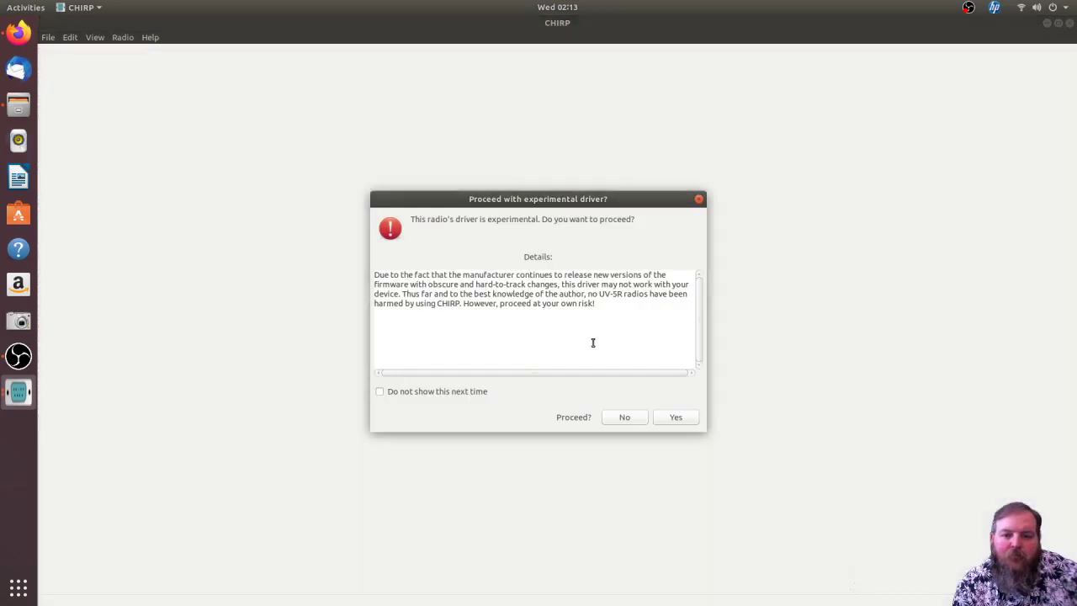
pyautogui.click(678, 418)
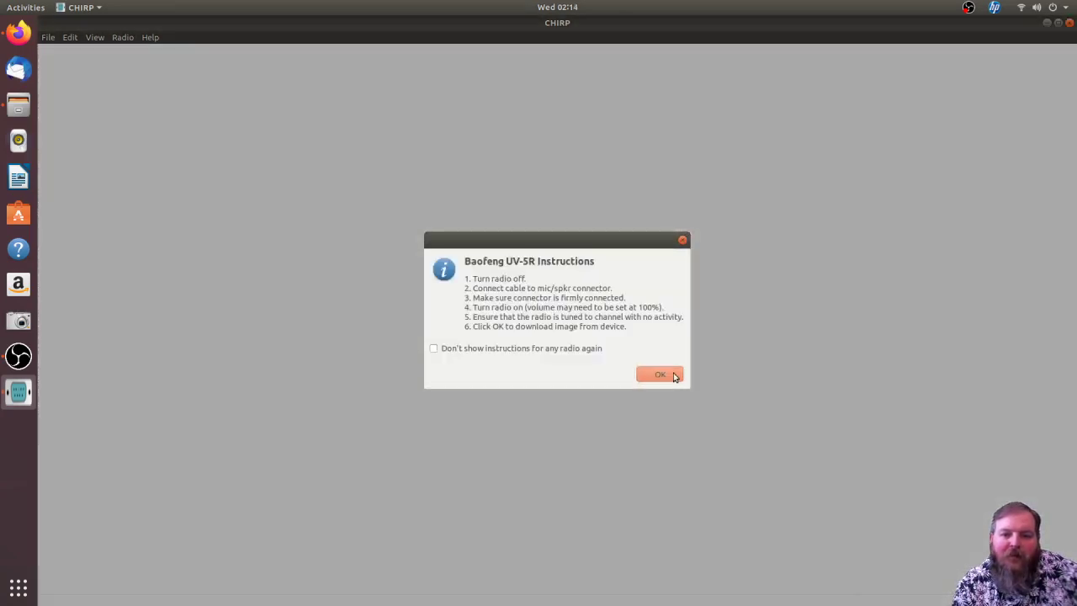
pyautogui.click(659, 374)
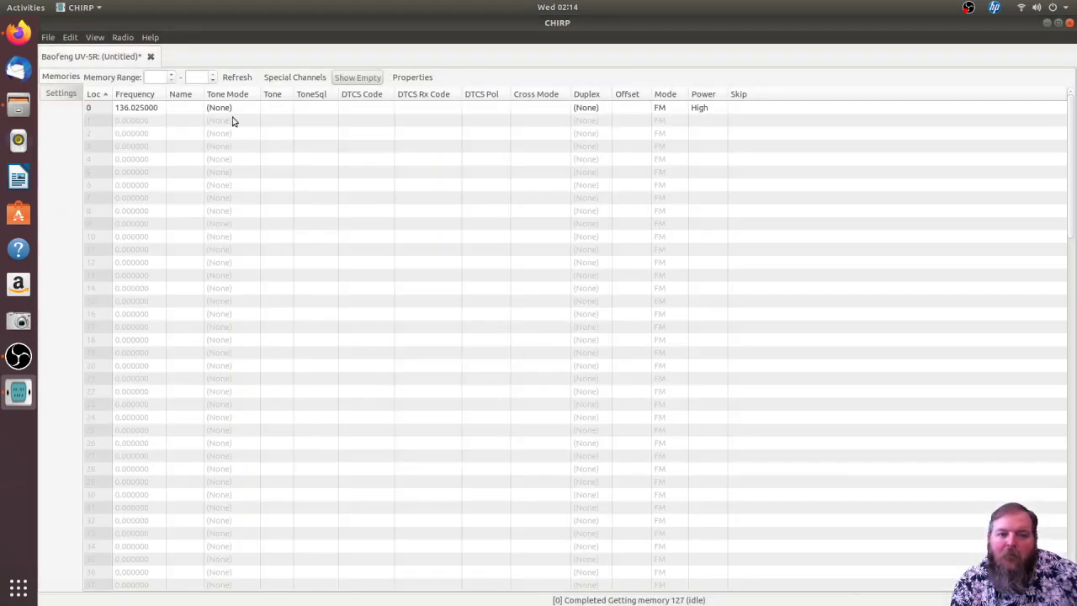
# Delete the entries in memory locations 127 and 0, then select location 0.
pyautogui.scroll(-10, 270, 214)
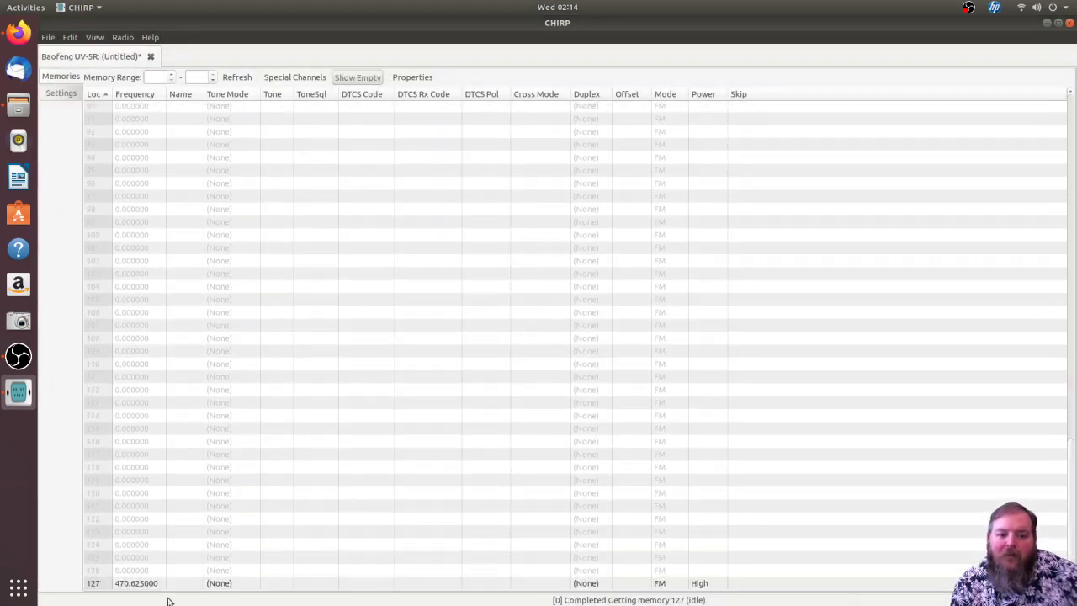
pyautogui.click(157, 583)
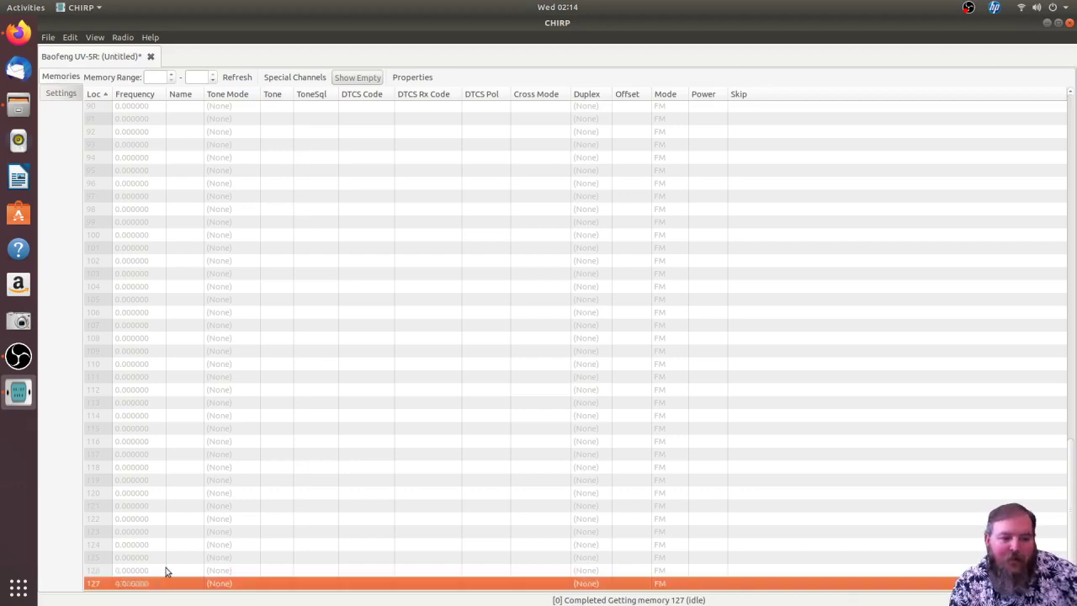
pyautogui.scroll(10, 229, 455)
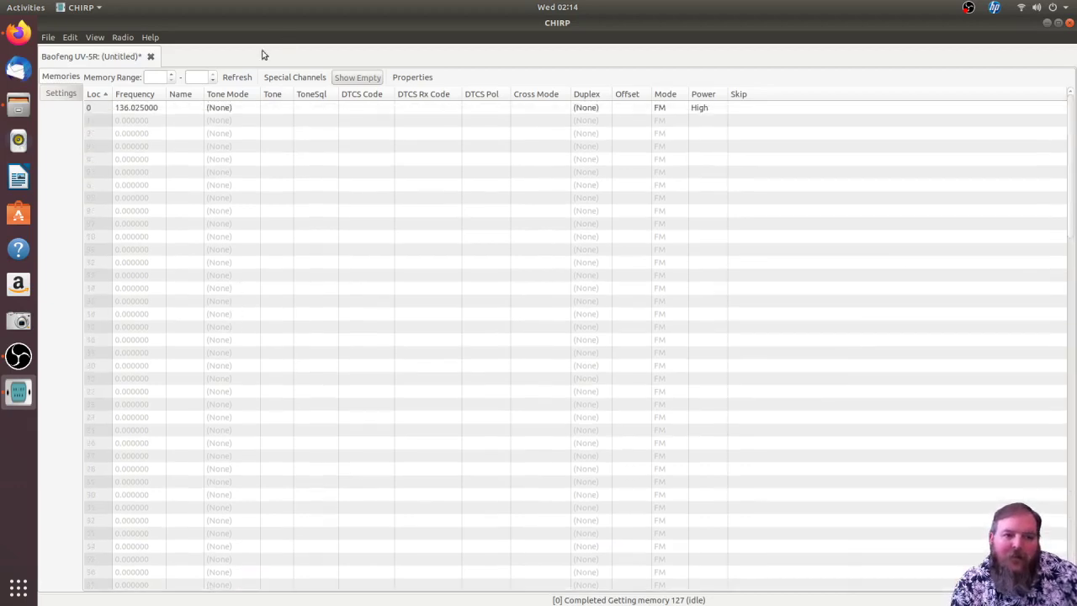
pyautogui.click(241, 109)
pyautogui.press('Delete')
pyautogui.click(225, 190)
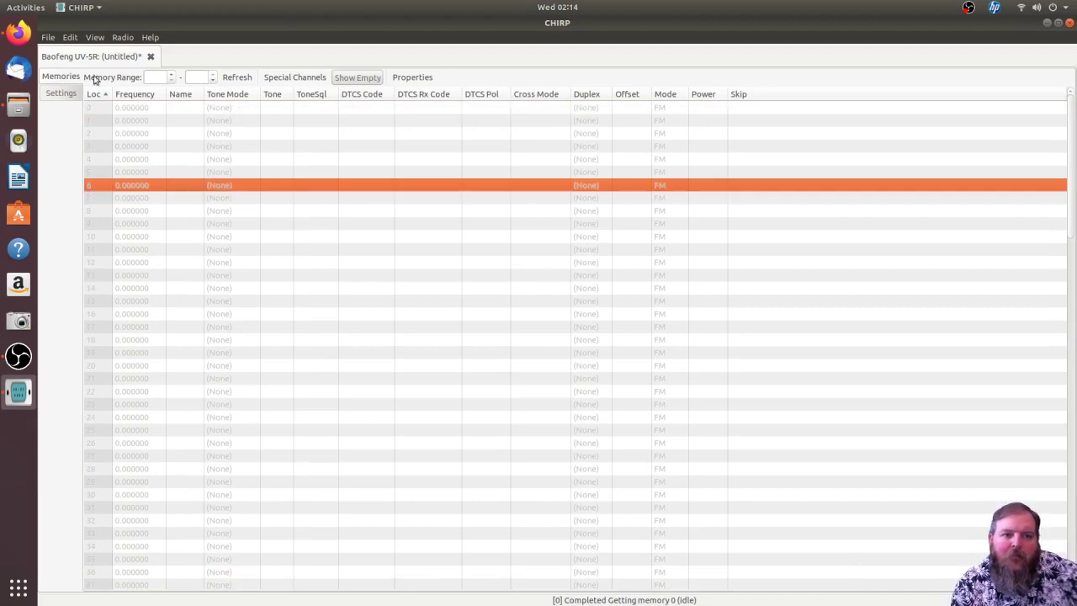
pyautogui.click(129, 111)
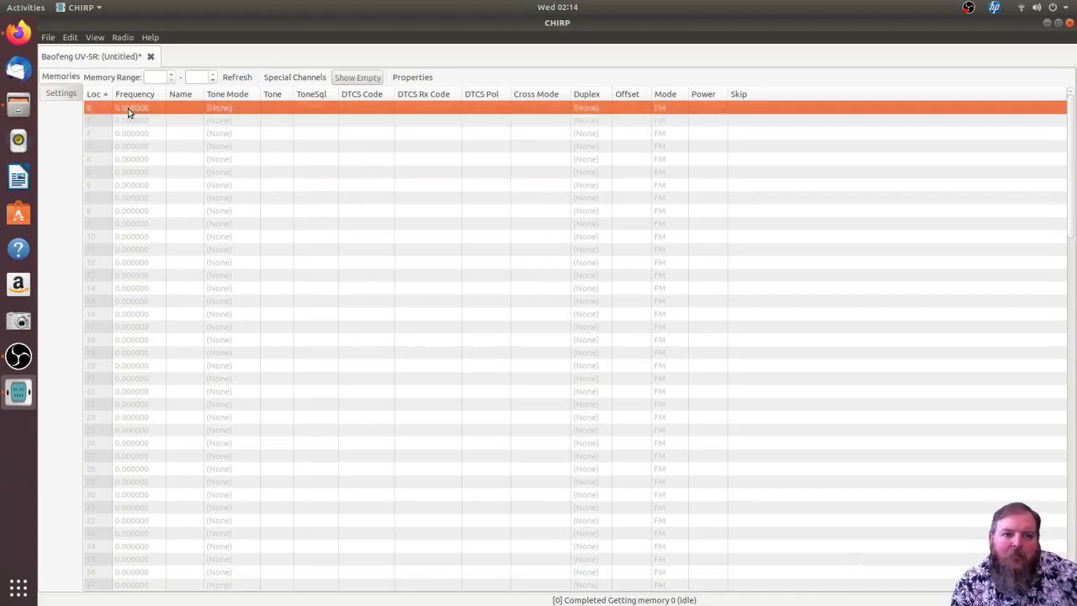
# Run a RepeaterBook political query as an import source for Union County, Ohio, on all bands.
pyautogui.click(122, 38)
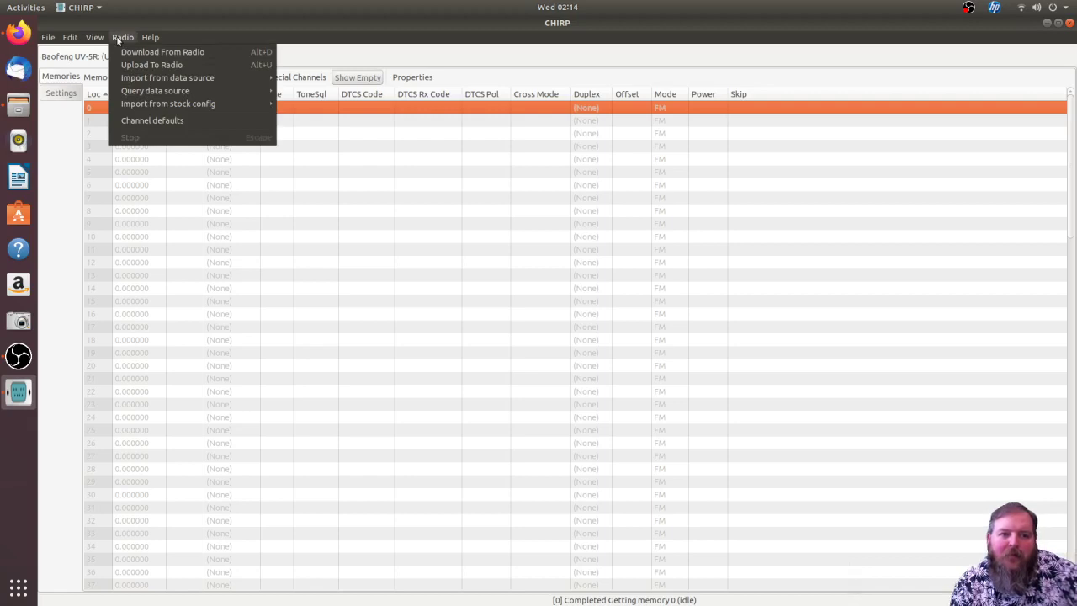
pyautogui.moveTo(148, 80)
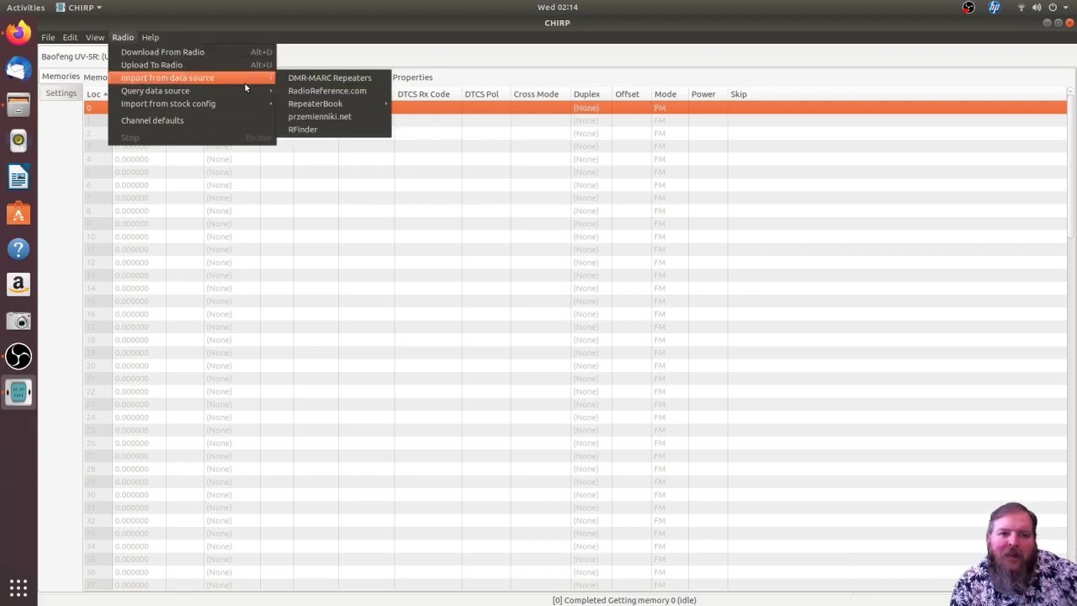
pyautogui.moveTo(338, 104)
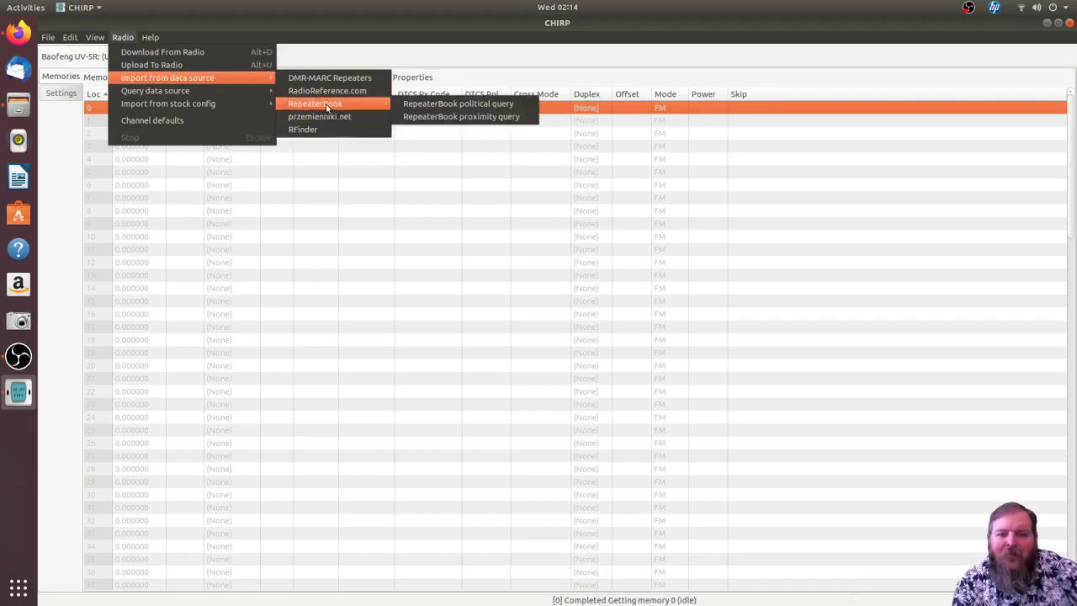
pyautogui.click(419, 106)
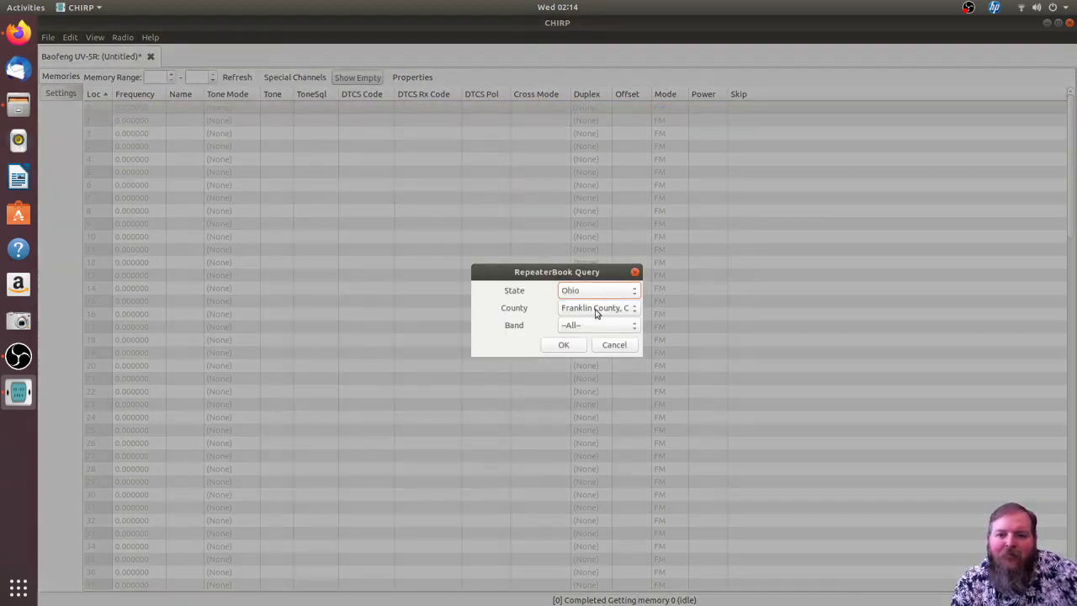
pyautogui.click(596, 308)
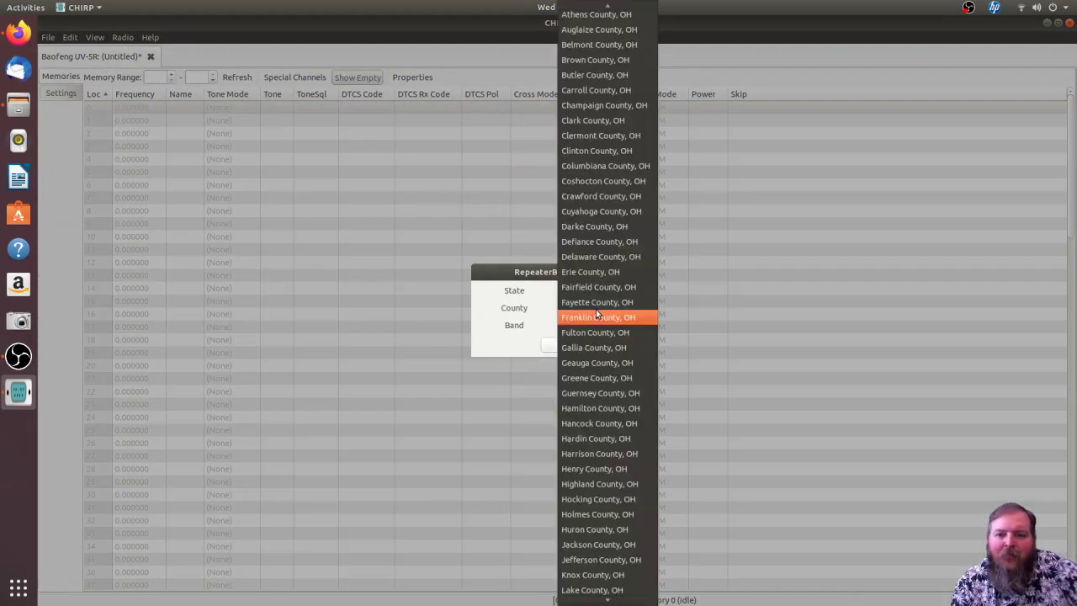
pyautogui.scroll(-3, 611, 437)
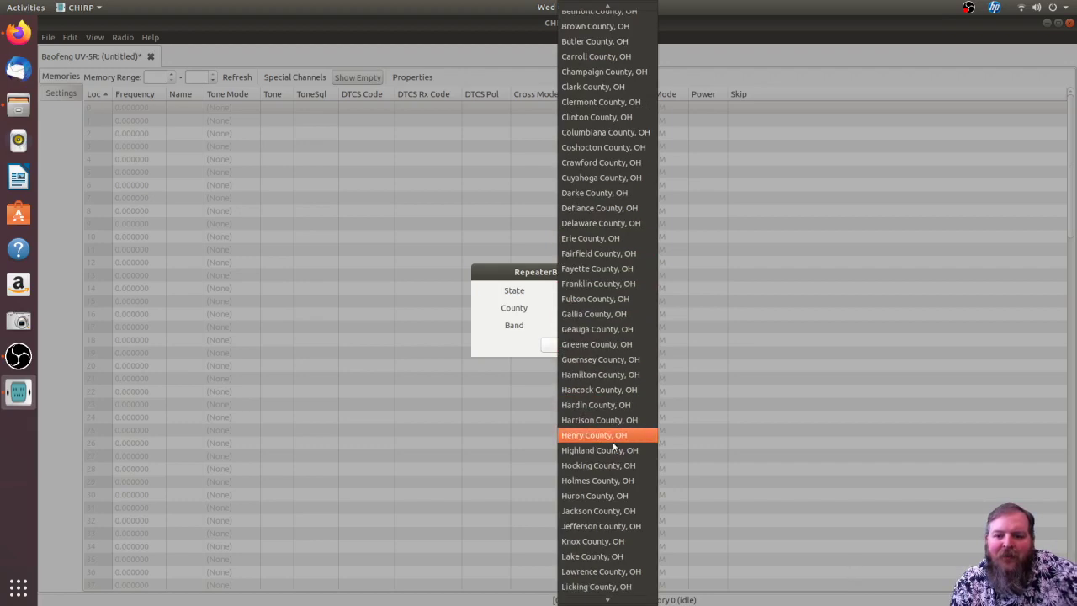
pyautogui.scroll(-12, 608, 457)
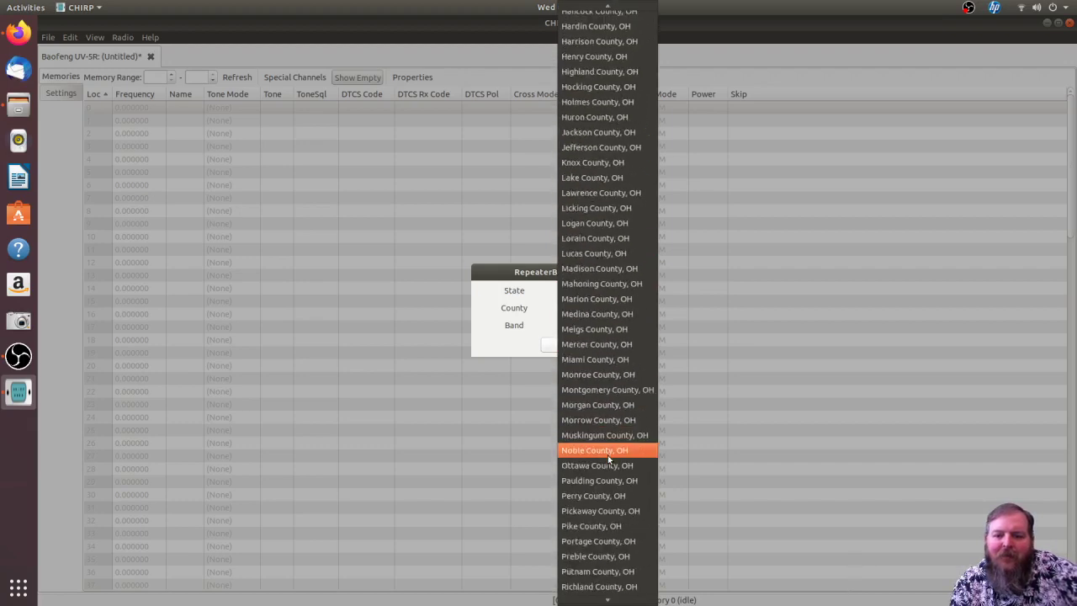
pyautogui.scroll(-5, 607, 455)
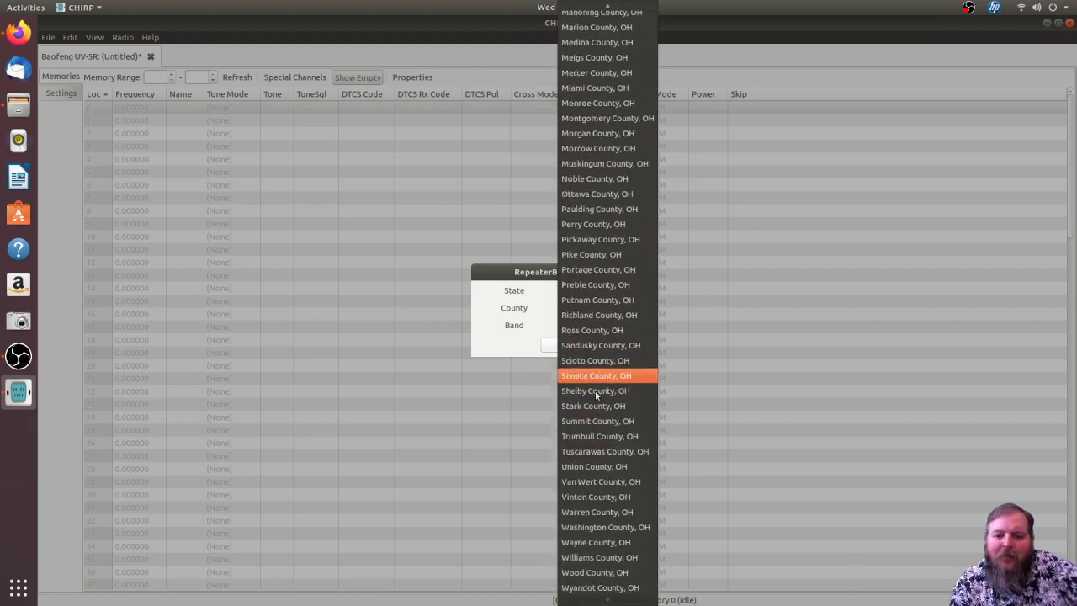
pyautogui.click(581, 468)
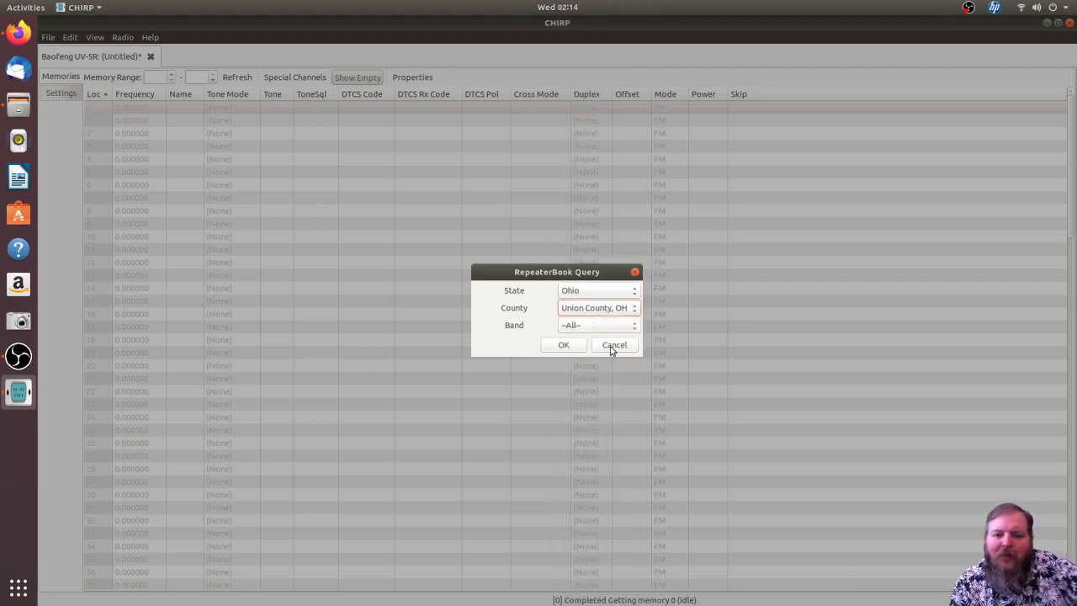
pyautogui.click(566, 345)
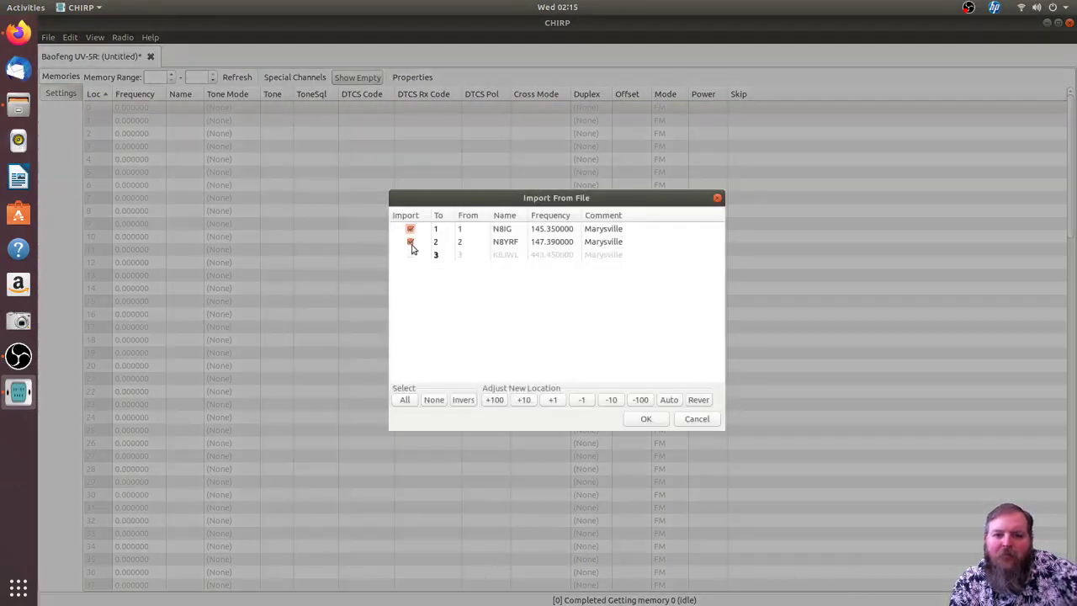
# Import only the 145.350 Marysville repeater, excluding the 147.390 one, and move it up to memory location 0.
pyautogui.click(411, 244)
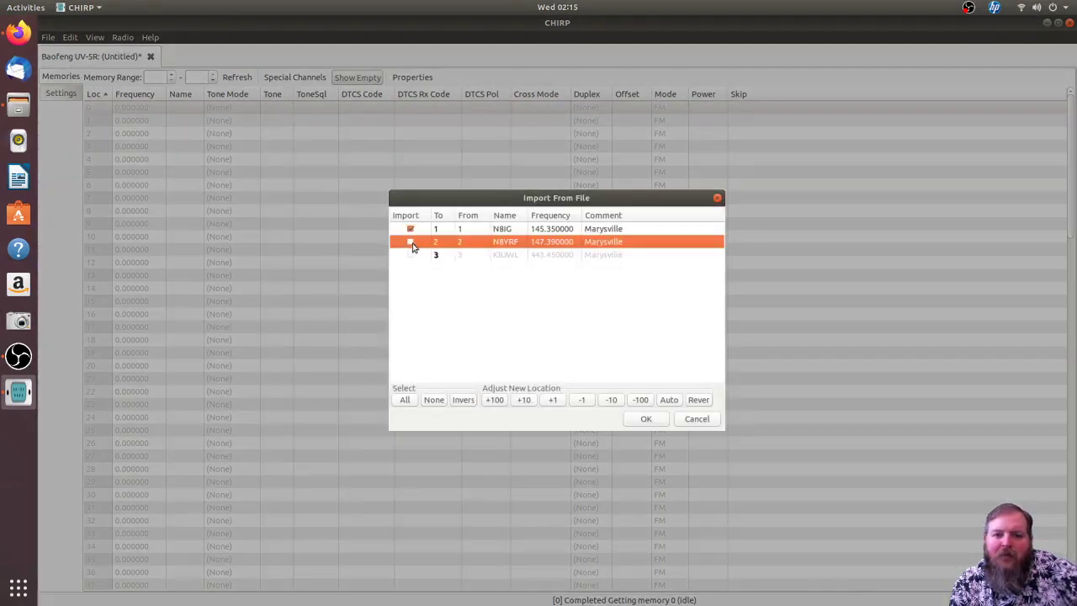
pyautogui.click(644, 424)
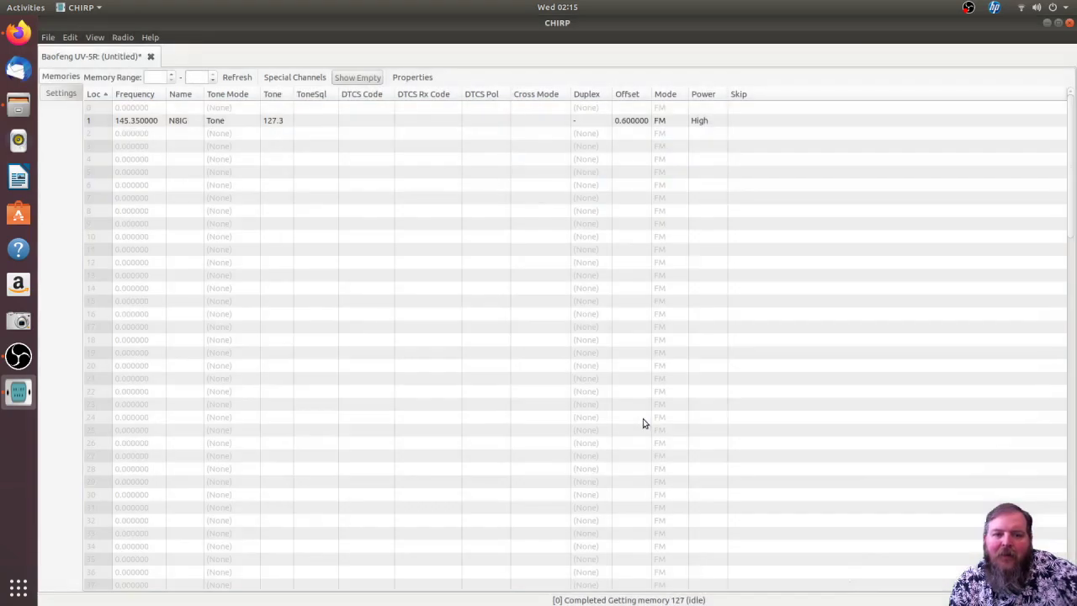
pyautogui.click(143, 123)
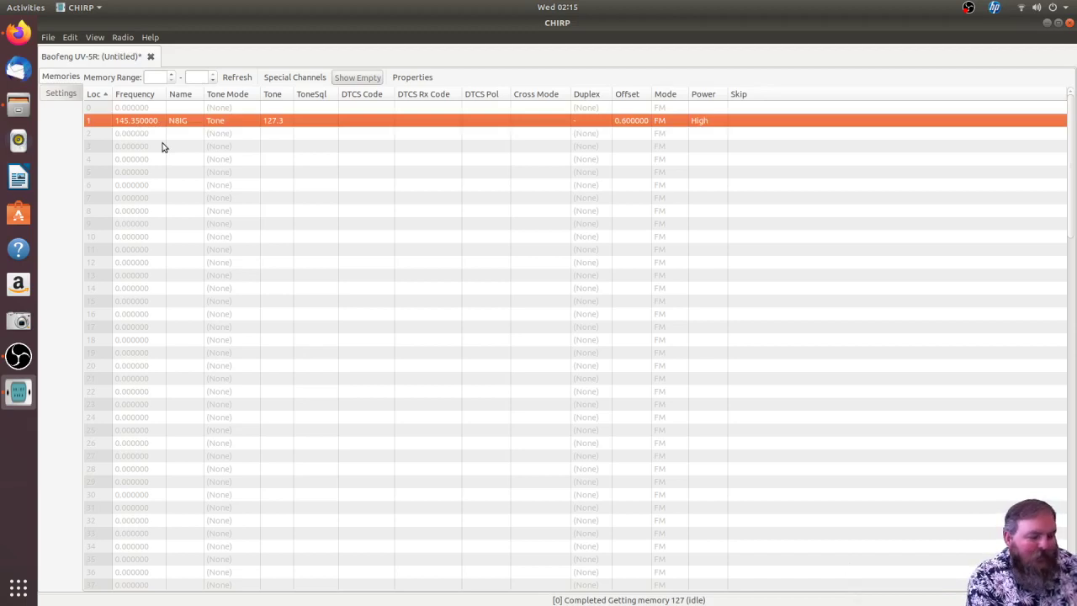
pyautogui.hotkey('ctrl', 'Up')
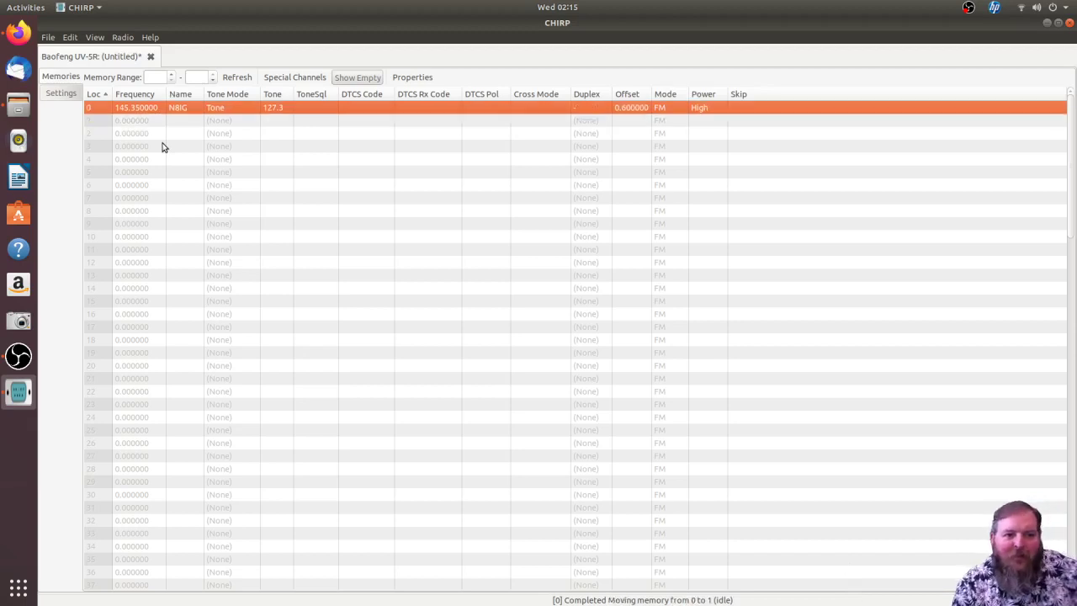
# Import the 147.000 and 443.825 Bellefontaine repeaters into locations 1 and 2 using a RepeaterBook political query for Logan County, Ohio.
pyautogui.click(164, 123)
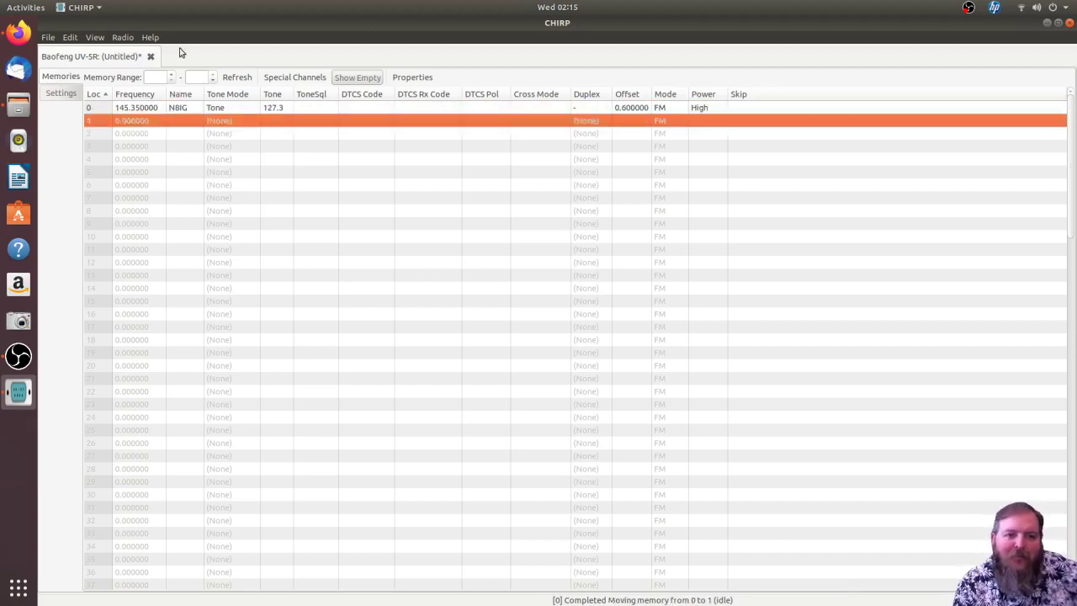
pyautogui.click(123, 38)
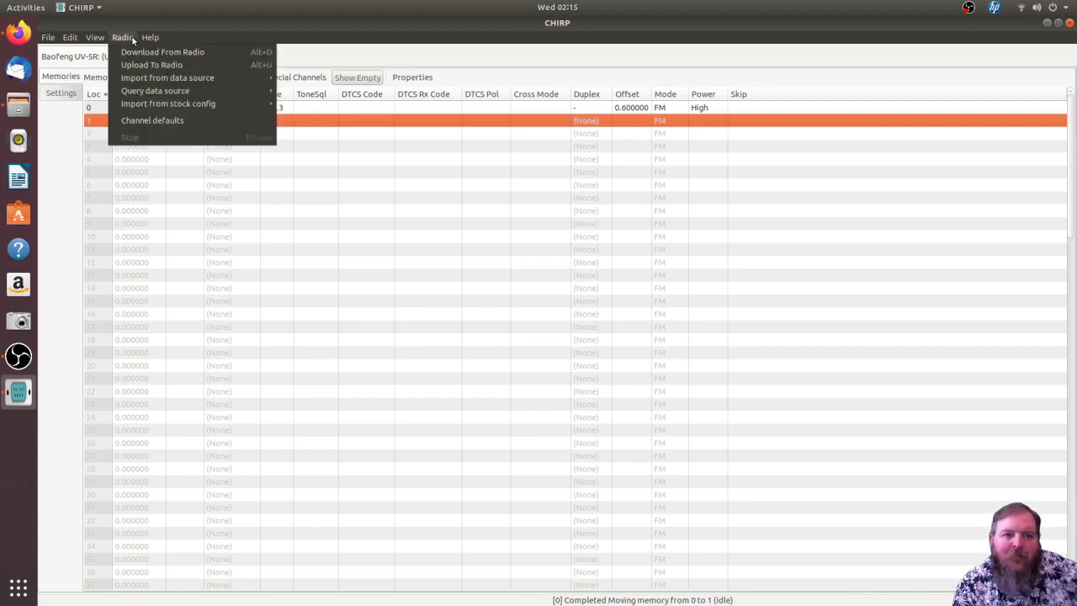
pyautogui.moveTo(132, 83)
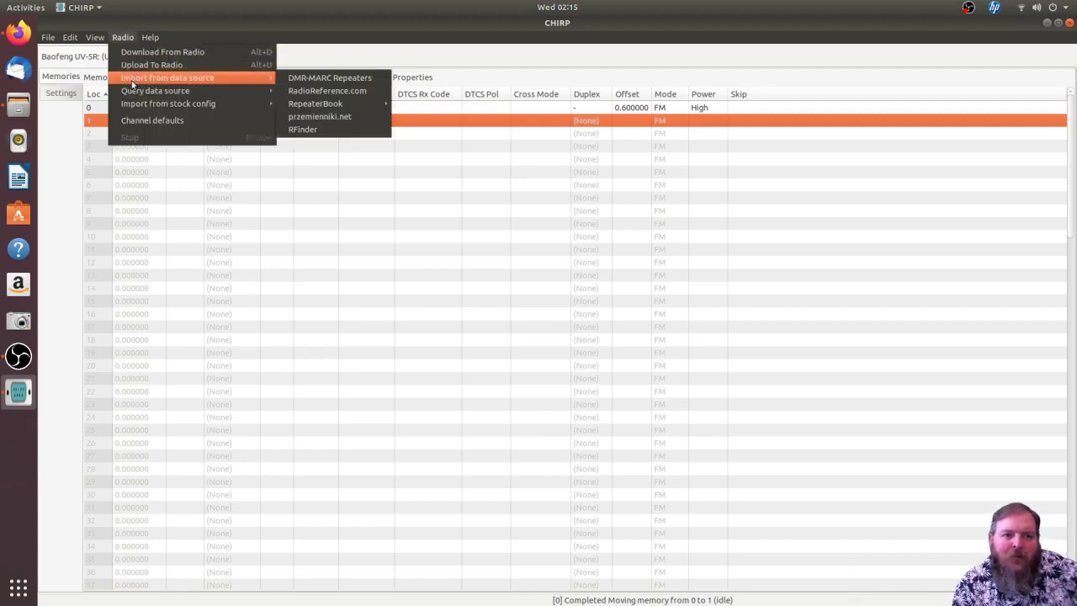
pyautogui.moveTo(328, 103)
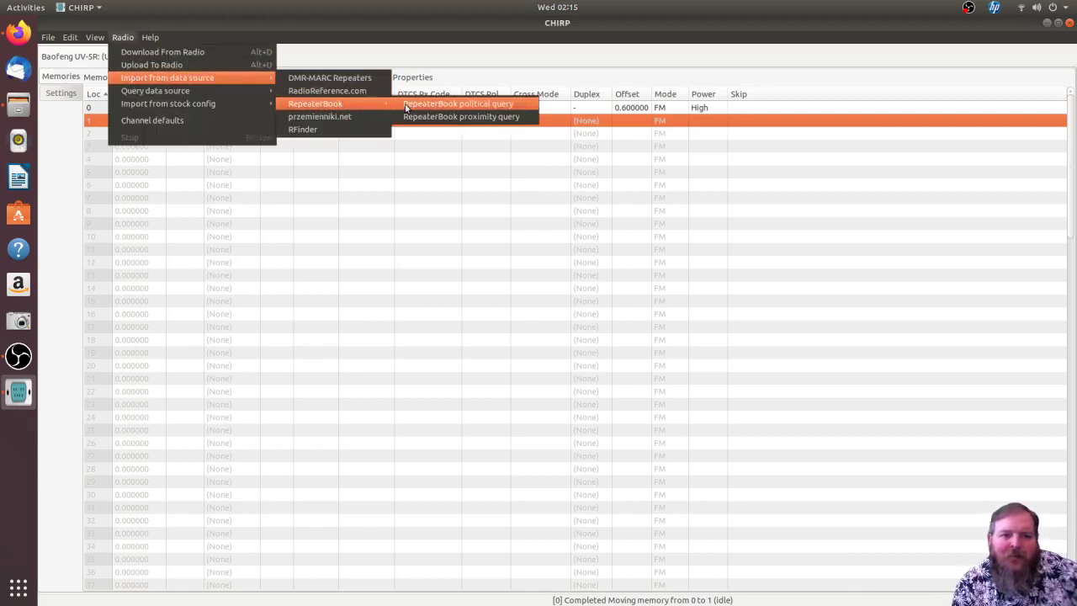
pyautogui.click(430, 105)
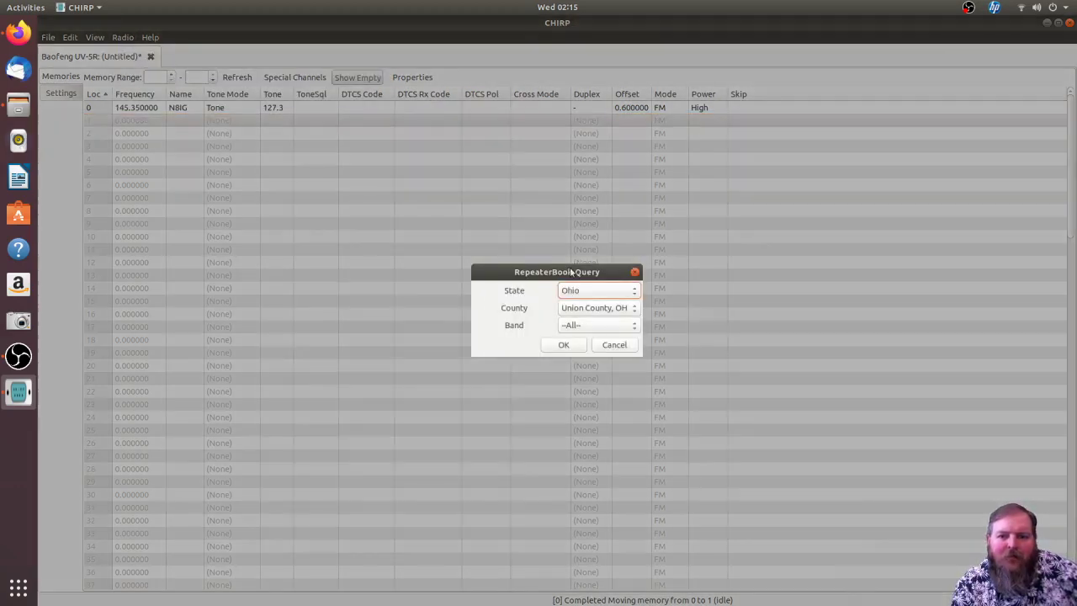
pyautogui.press('Tab')
pyautogui.click(591, 308)
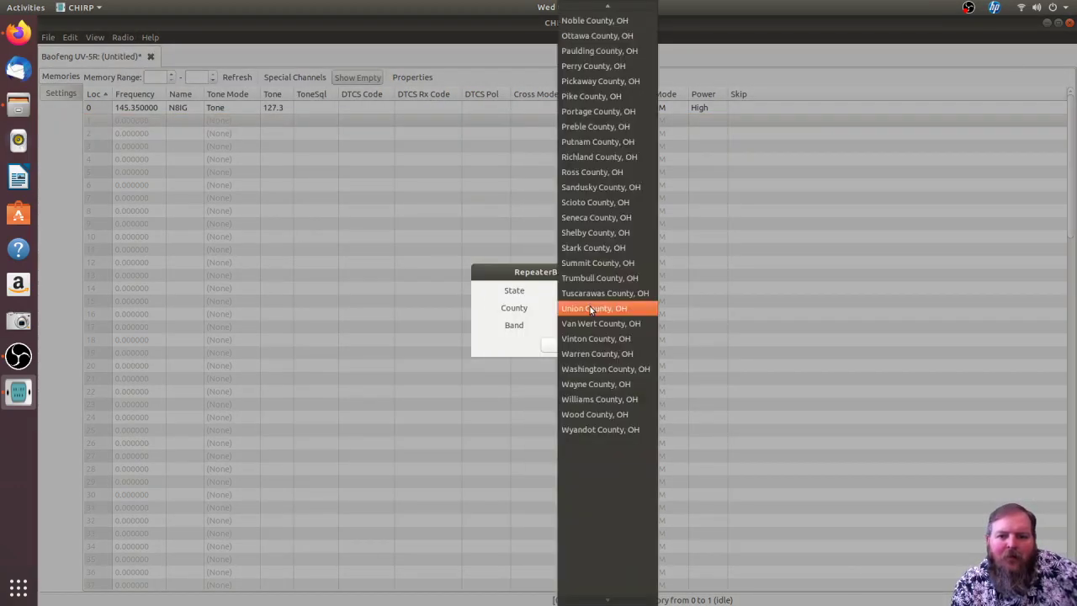
pyautogui.scroll(1, 593, 210)
pyautogui.scroll(5, 593, 210)
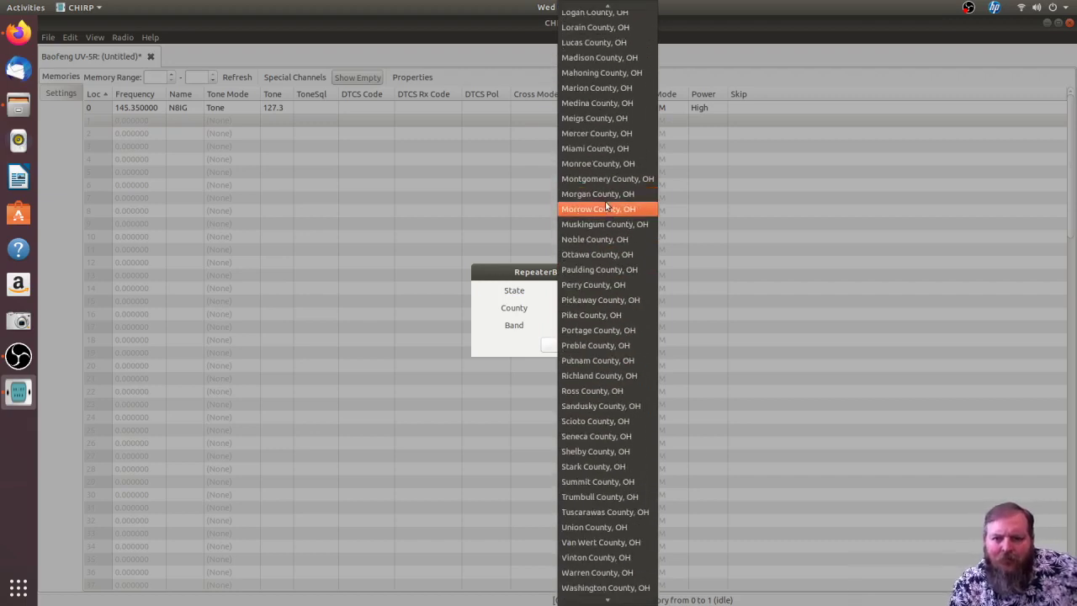
pyautogui.scroll(2, 585, 55)
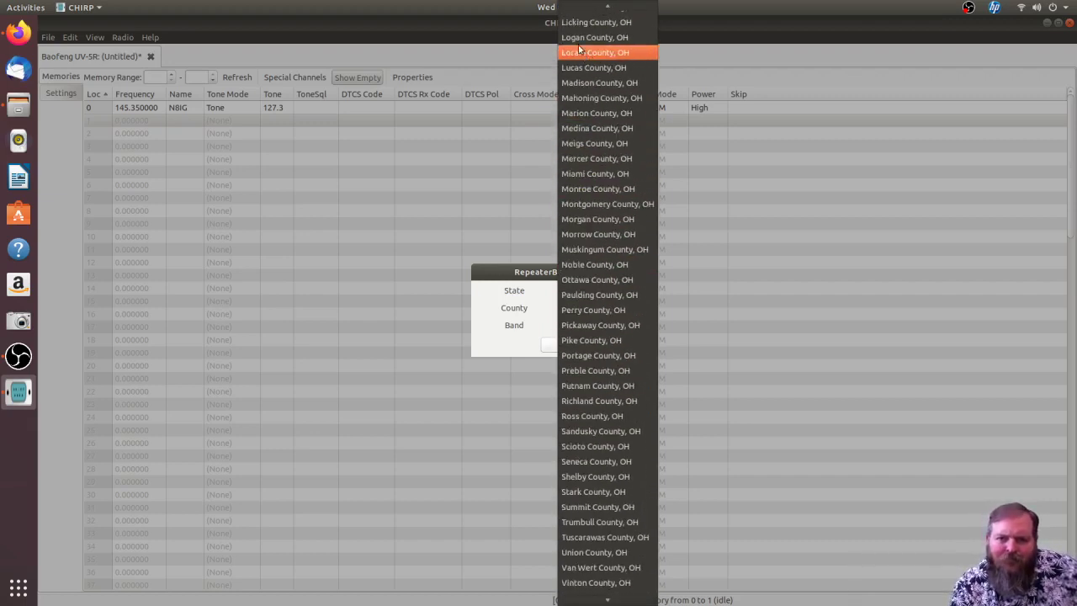
pyautogui.click(578, 37)
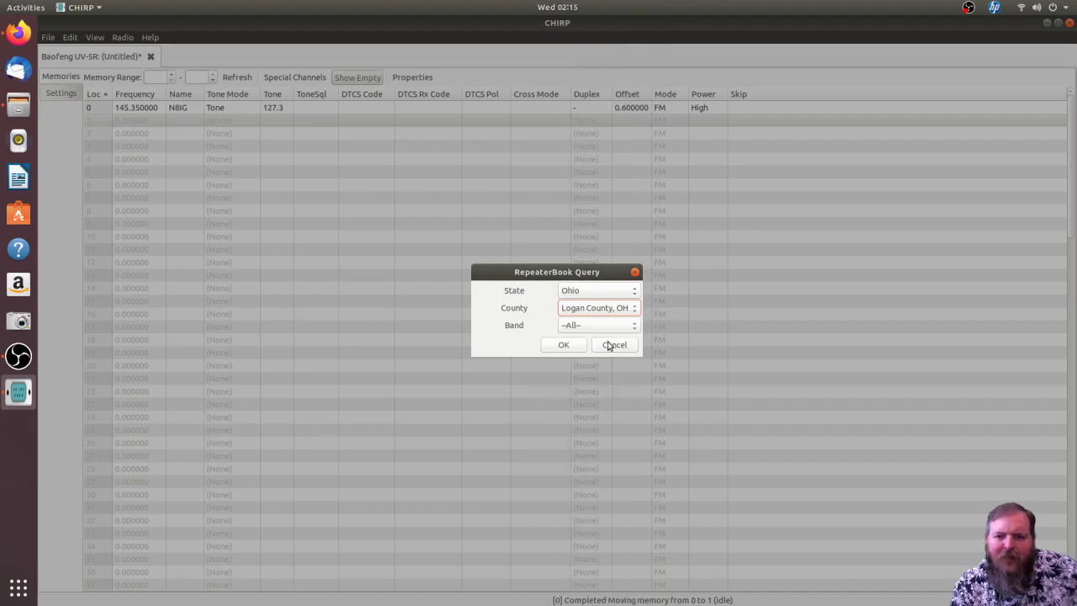
pyautogui.click(563, 346)
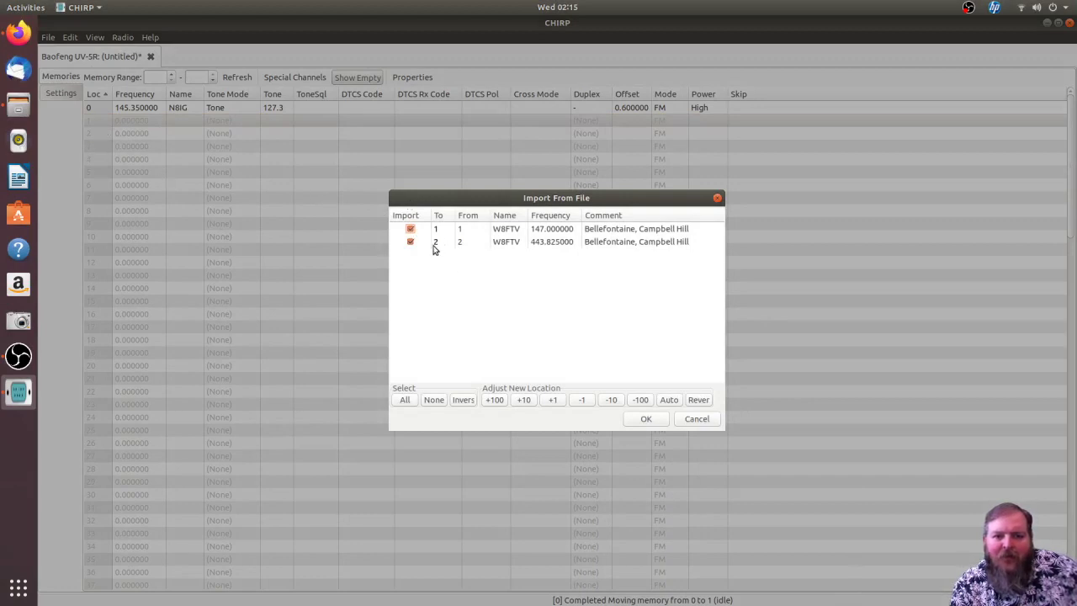
pyautogui.click(644, 420)
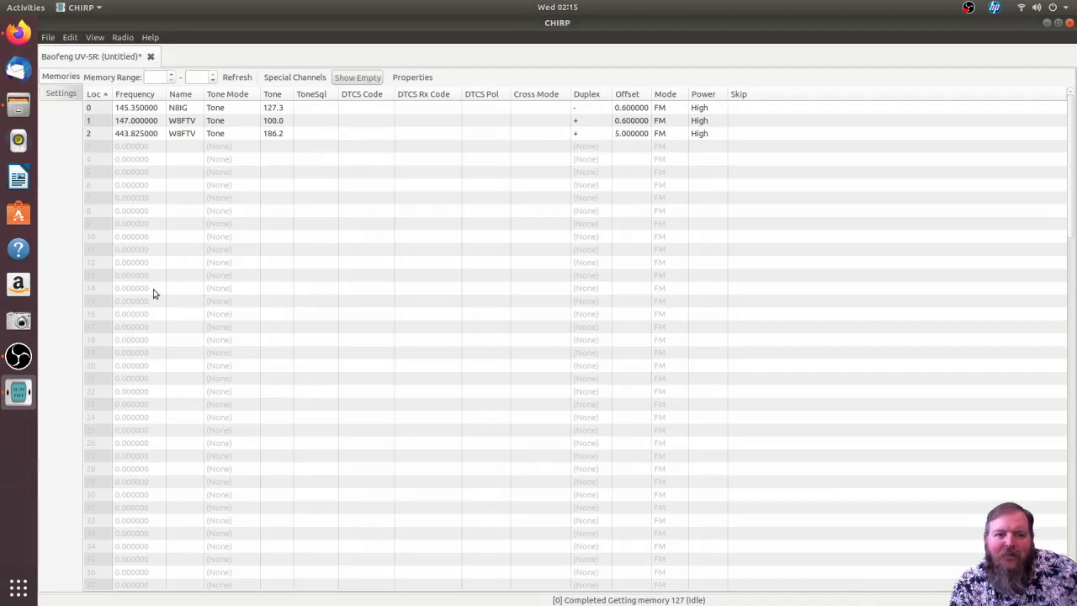
# Run a RepeaterBook political query as an import source for Madison County, Ohio, on all bands.
pyautogui.click(118, 37)
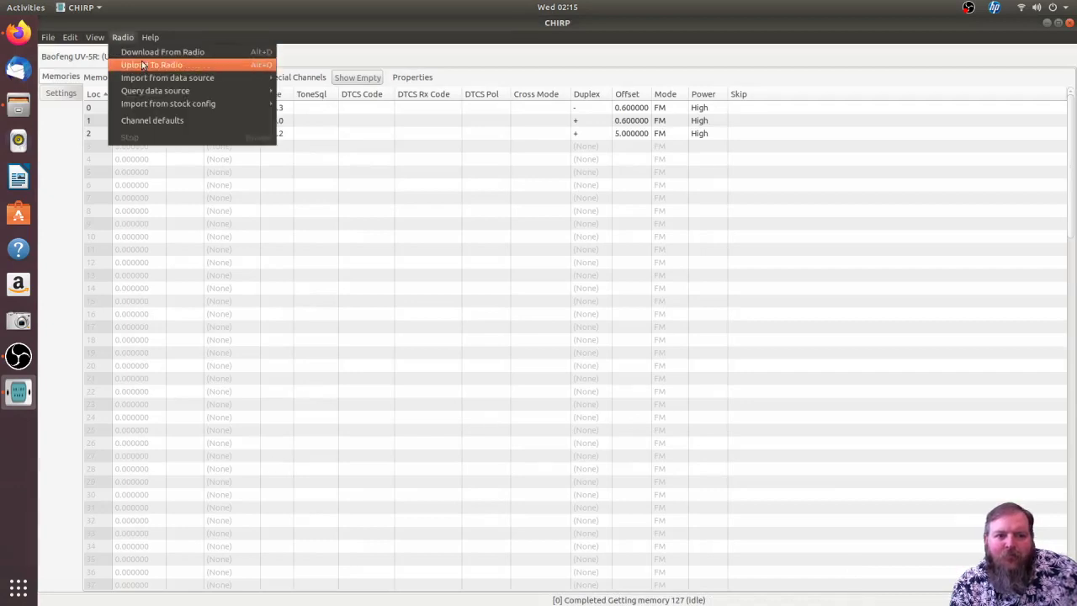
pyautogui.moveTo(159, 92)
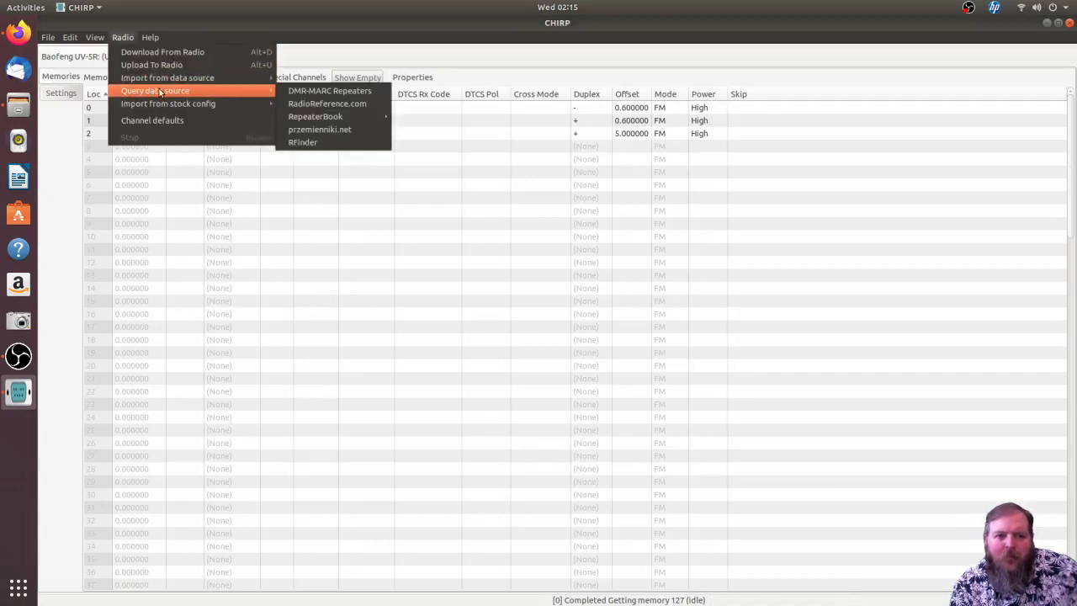
pyautogui.moveTo(342, 103)
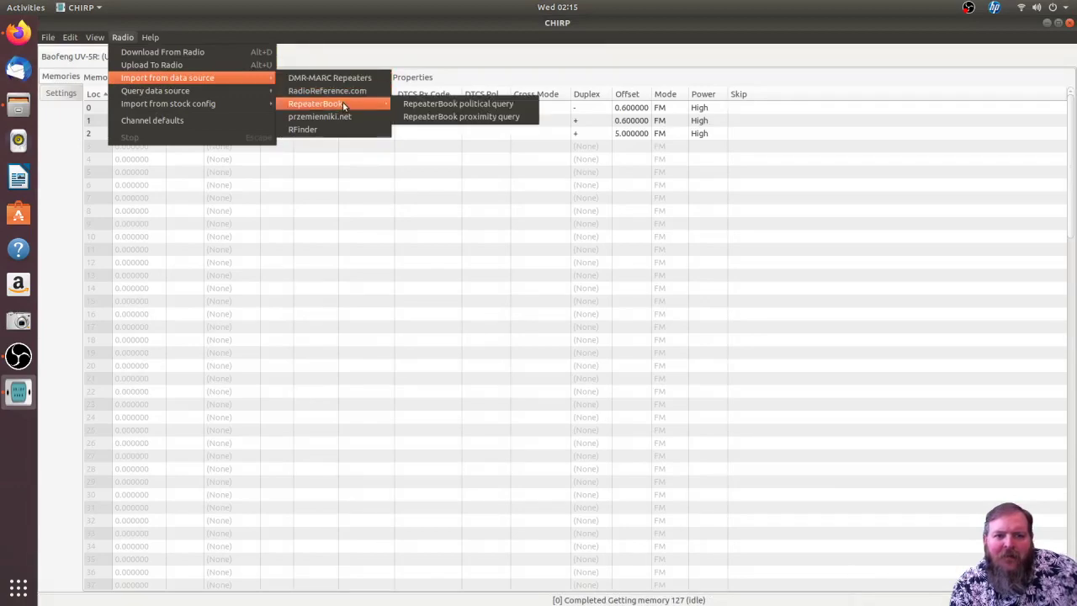
pyautogui.click(458, 105)
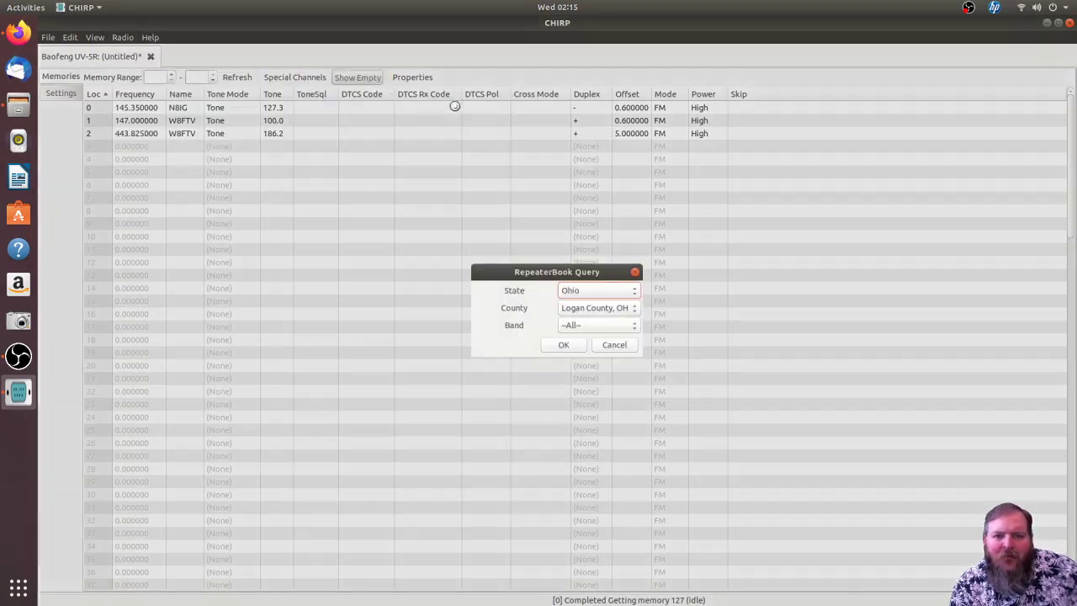
pyautogui.click(635, 310)
pyautogui.click(635, 307)
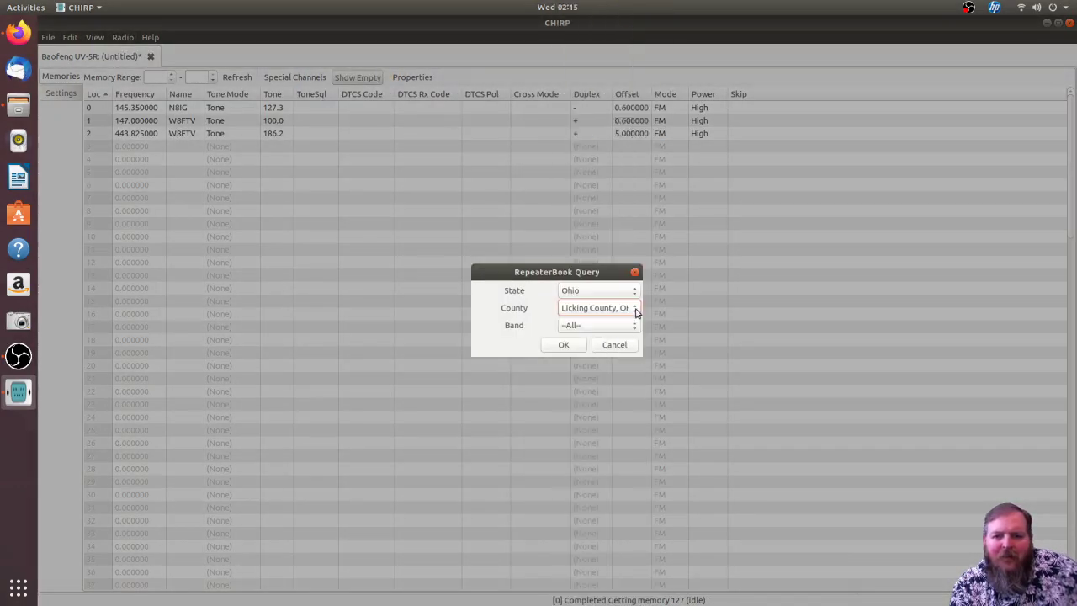
pyautogui.click(634, 310)
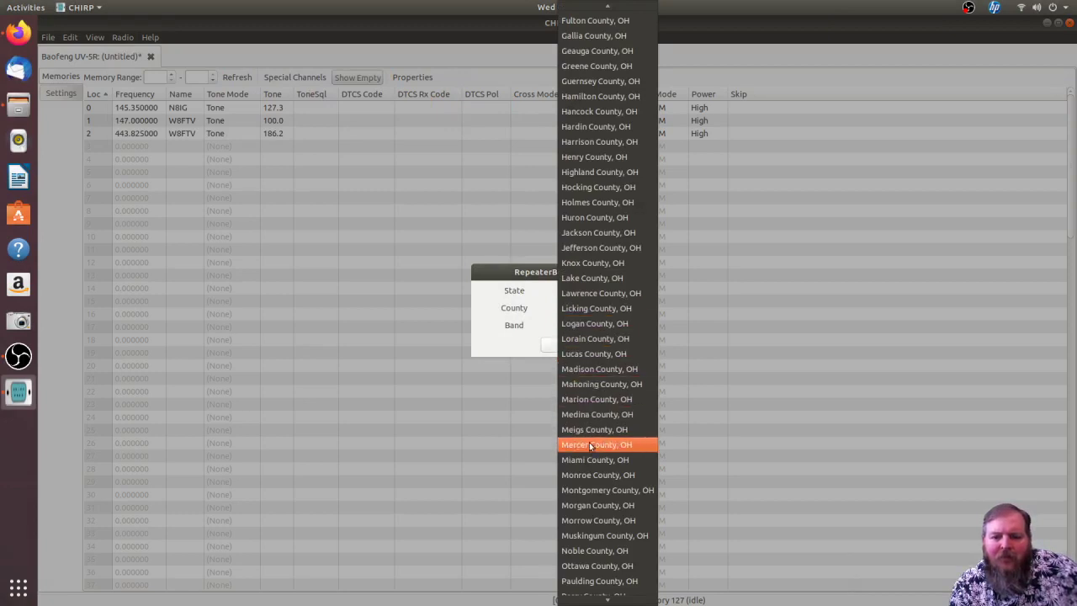
pyautogui.click(596, 368)
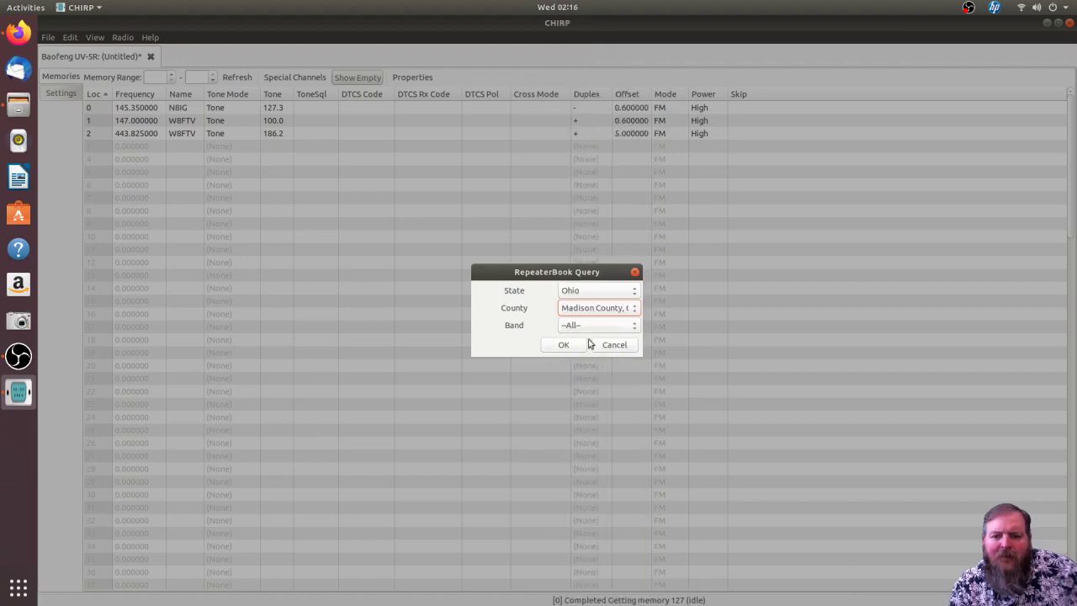
pyautogui.click(564, 345)
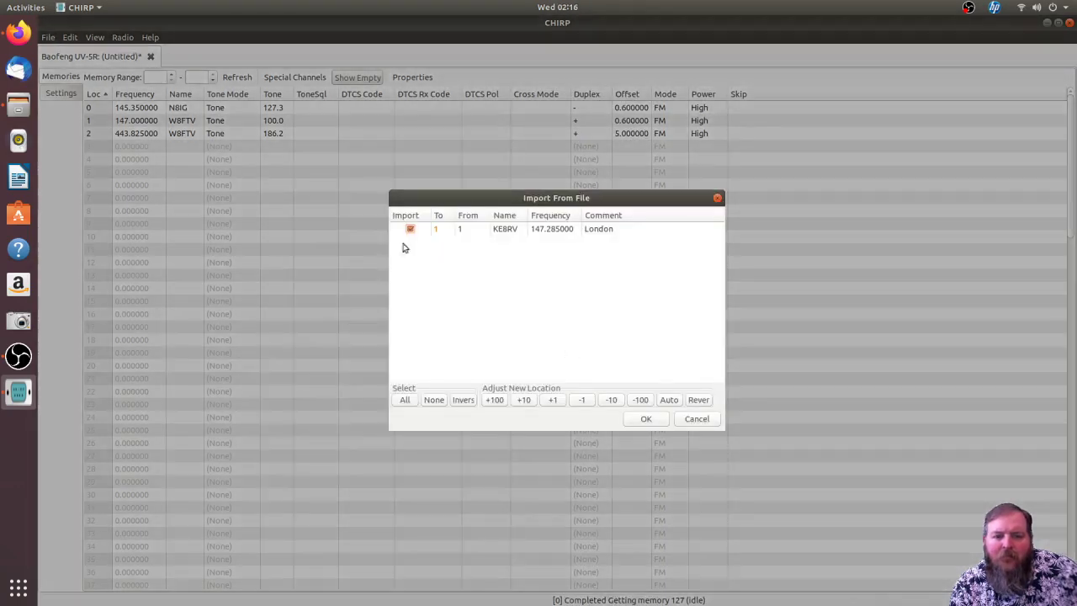
# Shift the 147.285 London repeater's destination to location 3 and import it.
pyautogui.click(549, 403)
pyautogui.click(549, 403)
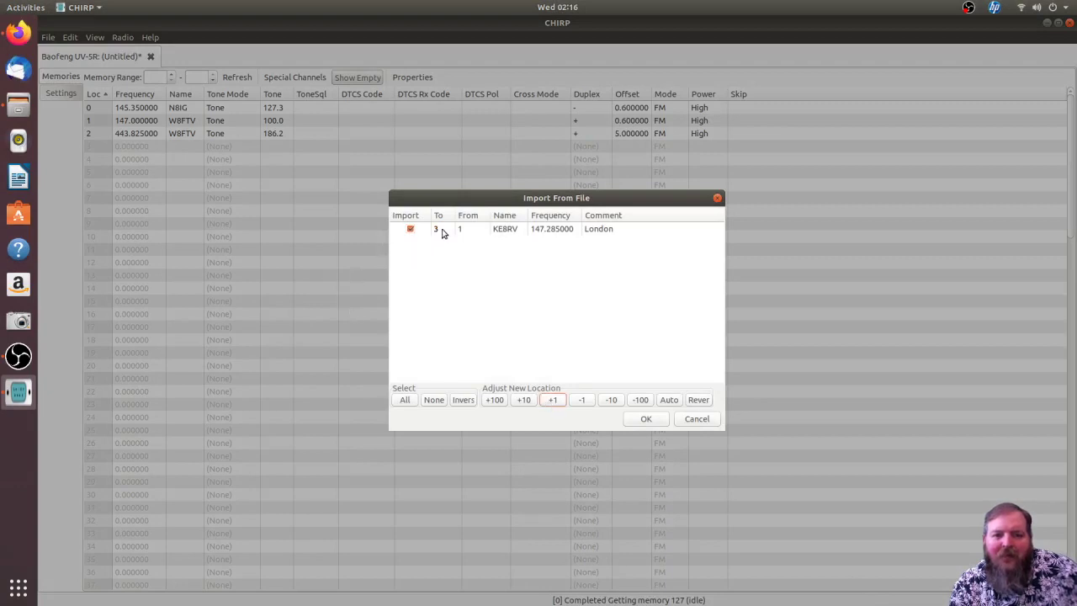
pyautogui.click(648, 418)
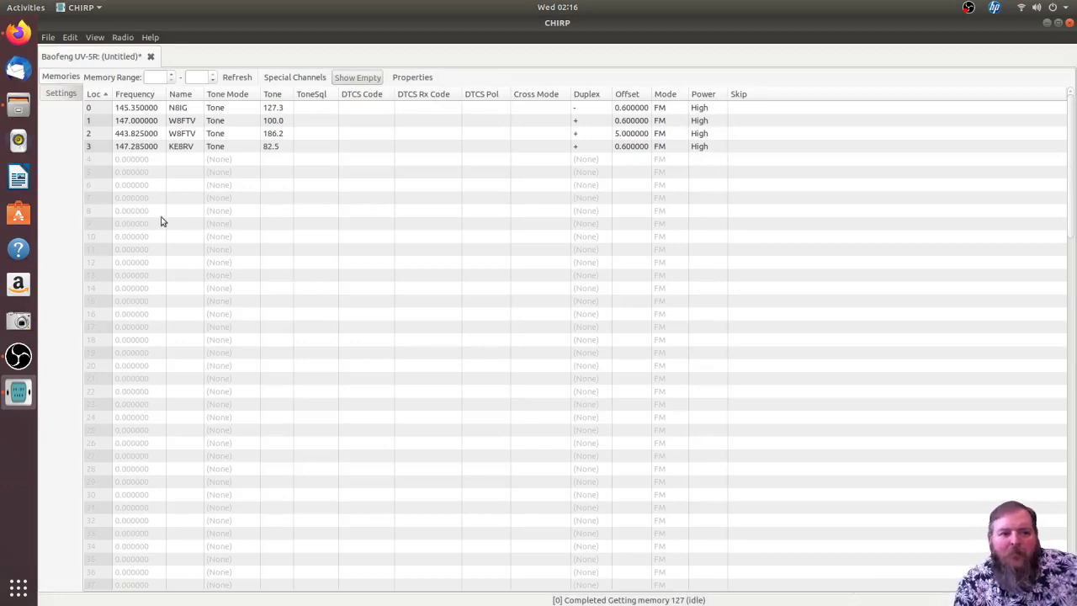
# Run a RepeaterBook political query as an import source for Delaware County, Ohio, on all bands and dismiss the error report.
pyautogui.click(123, 37)
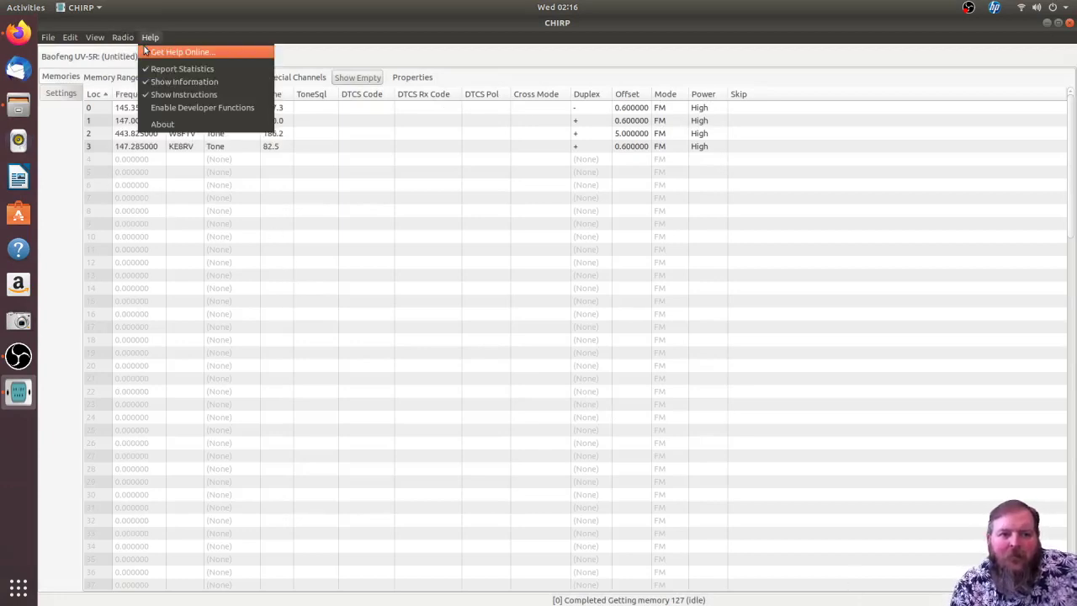
pyautogui.moveTo(113, 79)
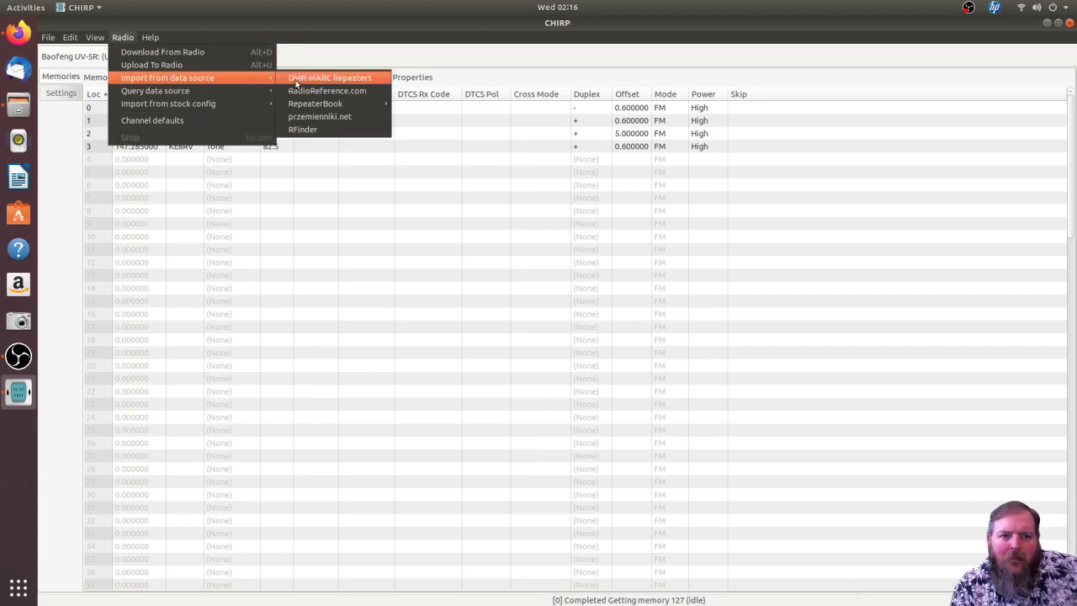
pyautogui.moveTo(307, 105)
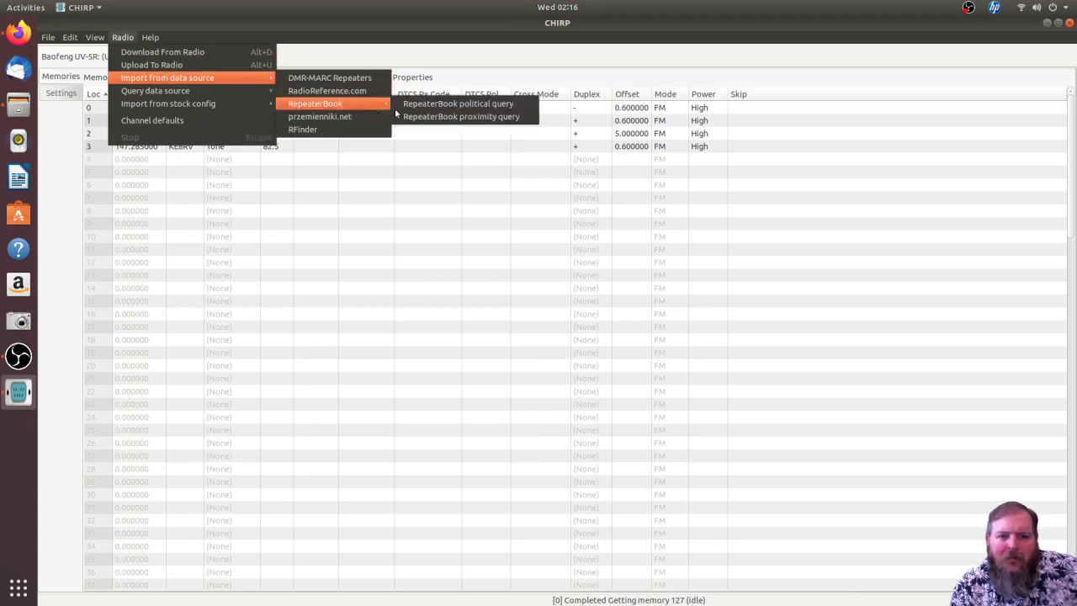
pyautogui.click(458, 103)
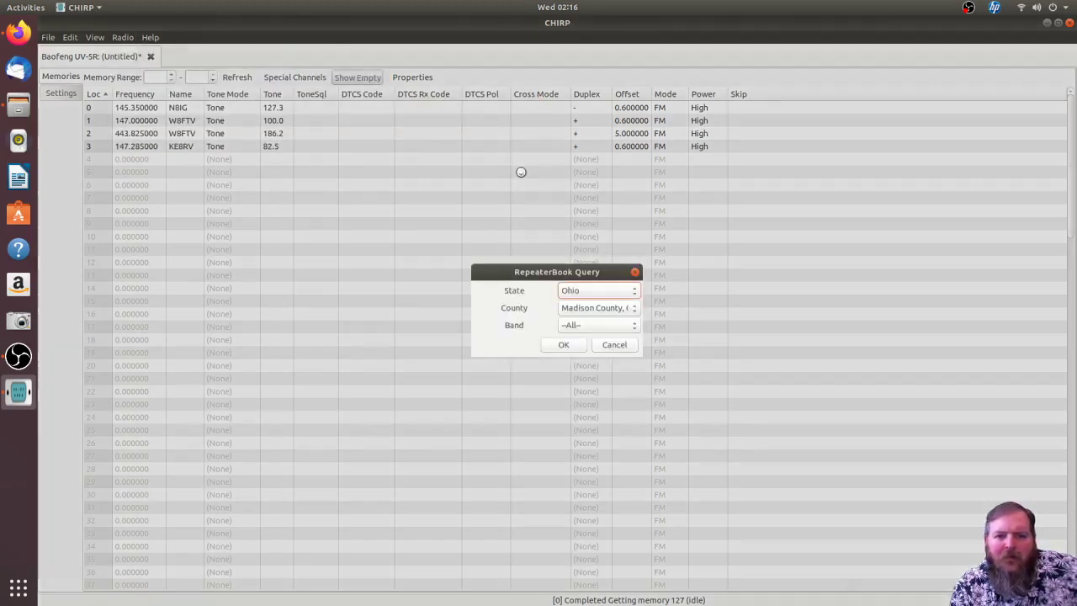
pyautogui.click(591, 307)
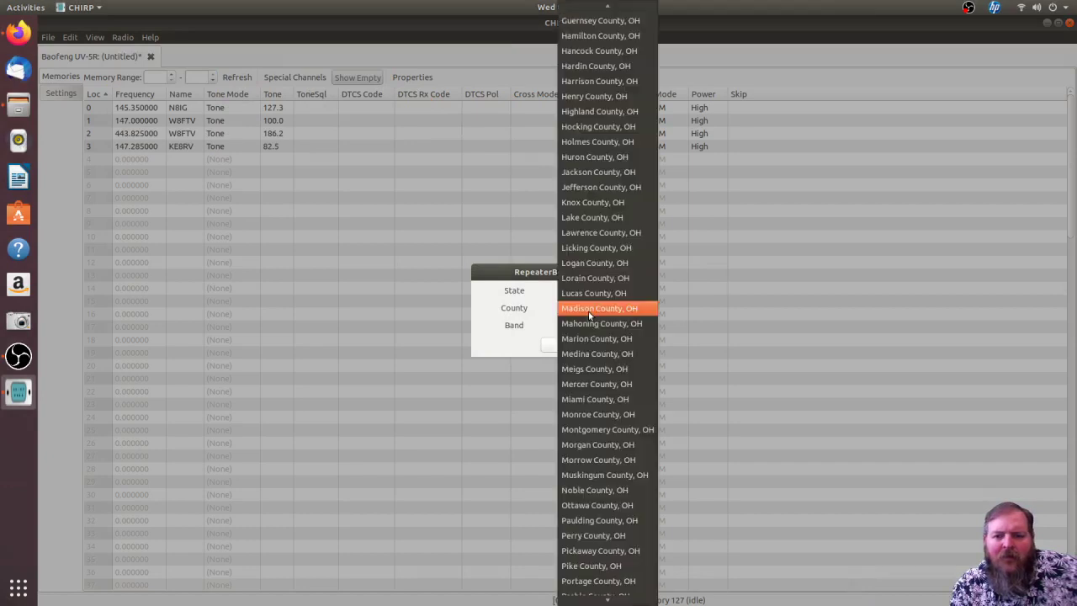
pyautogui.scroll(5, 614, 164)
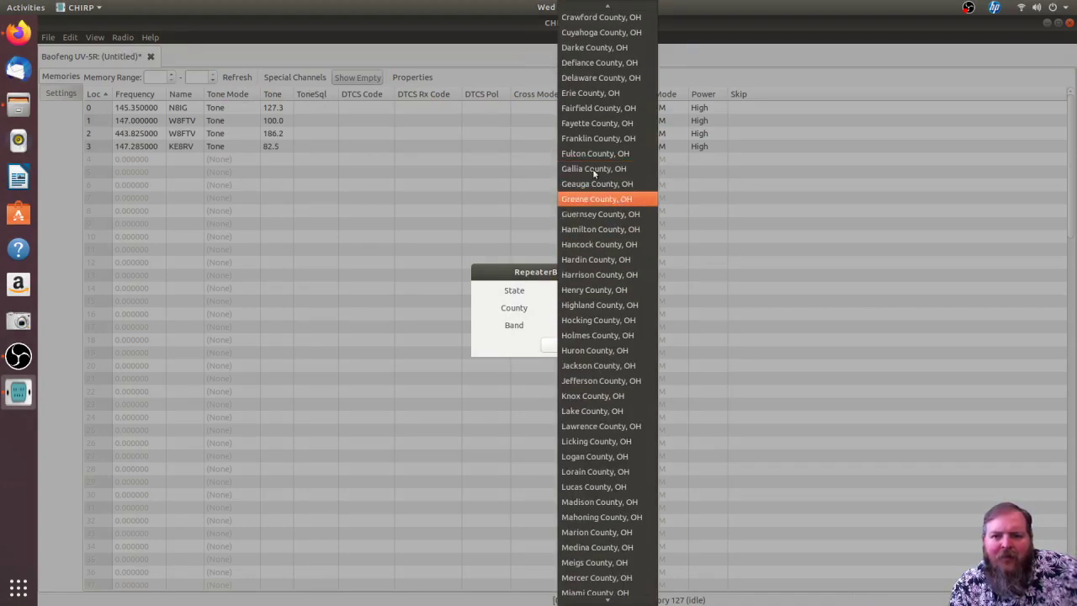
pyautogui.click(598, 78)
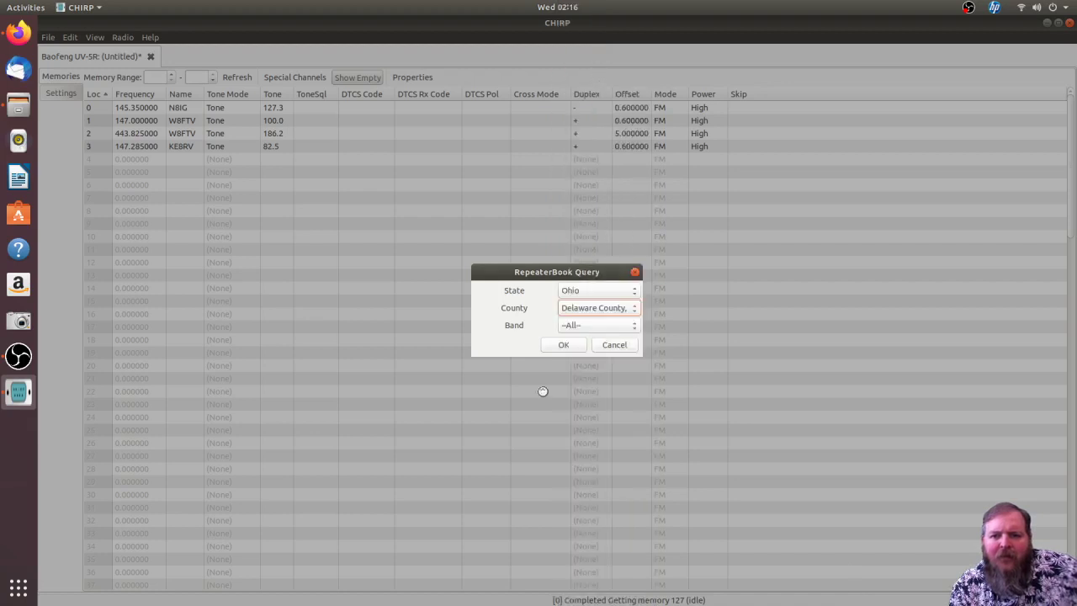
pyautogui.click(562, 345)
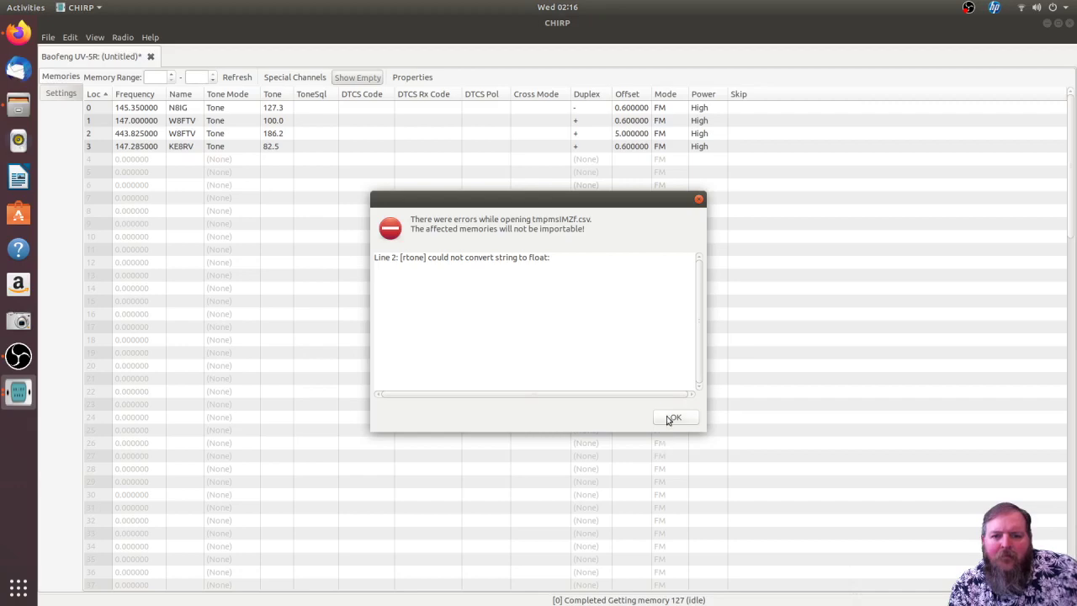
pyautogui.press('Return')
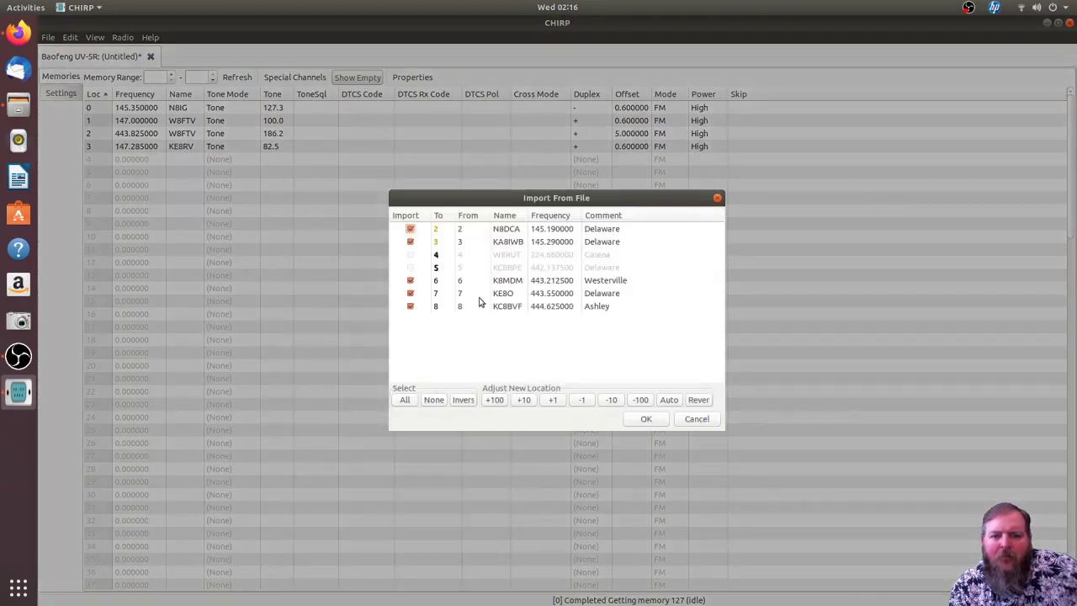
# Shift the Delaware County repeaters' destinations up by two so they start at location 4, and import the selected ones.
pyautogui.click(553, 399)
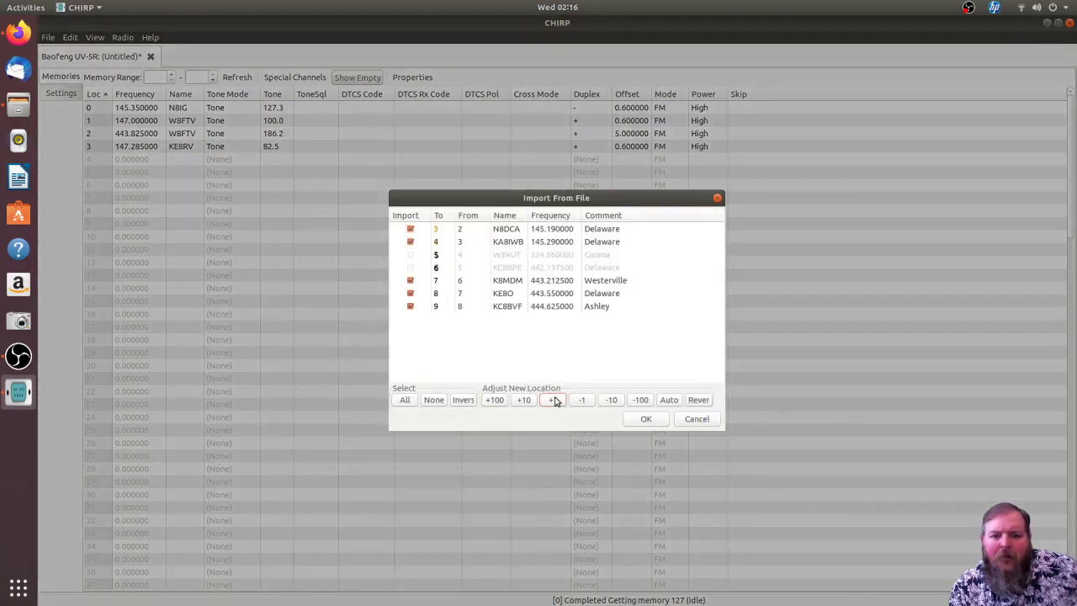
pyautogui.click(553, 400)
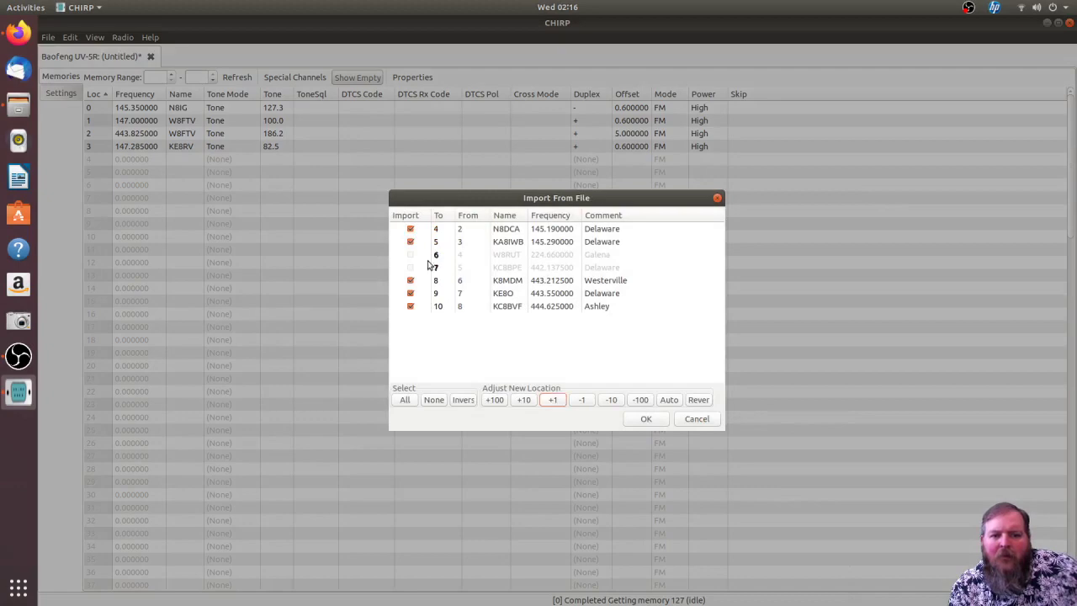
pyautogui.click(641, 419)
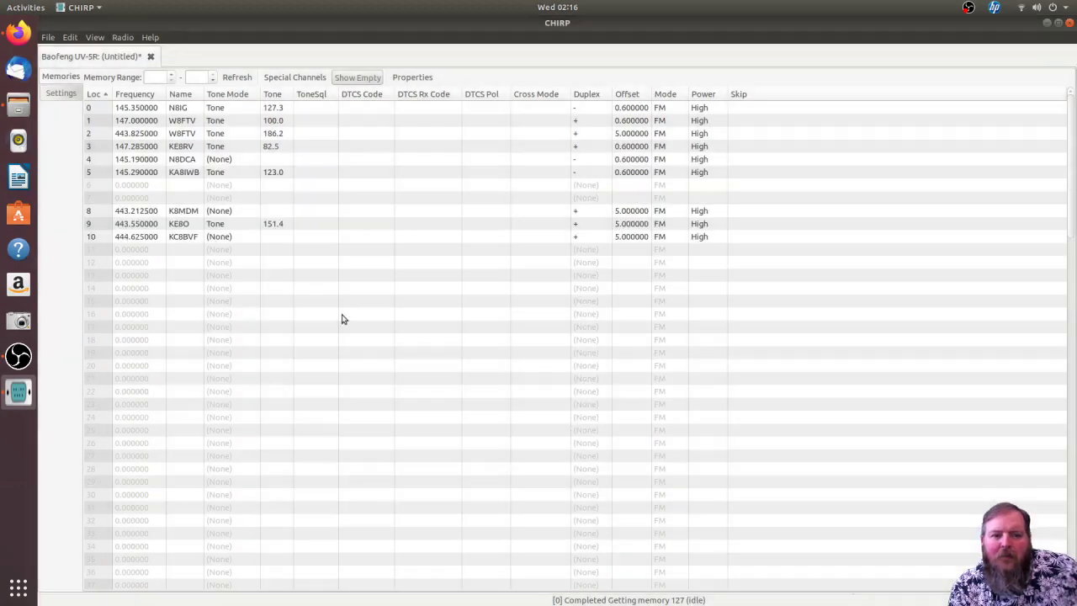
# Move the 443.2125, 443.550 and 444.625 memories up together to locations 6 through 8, closing the gap.
pyautogui.click(169, 239)
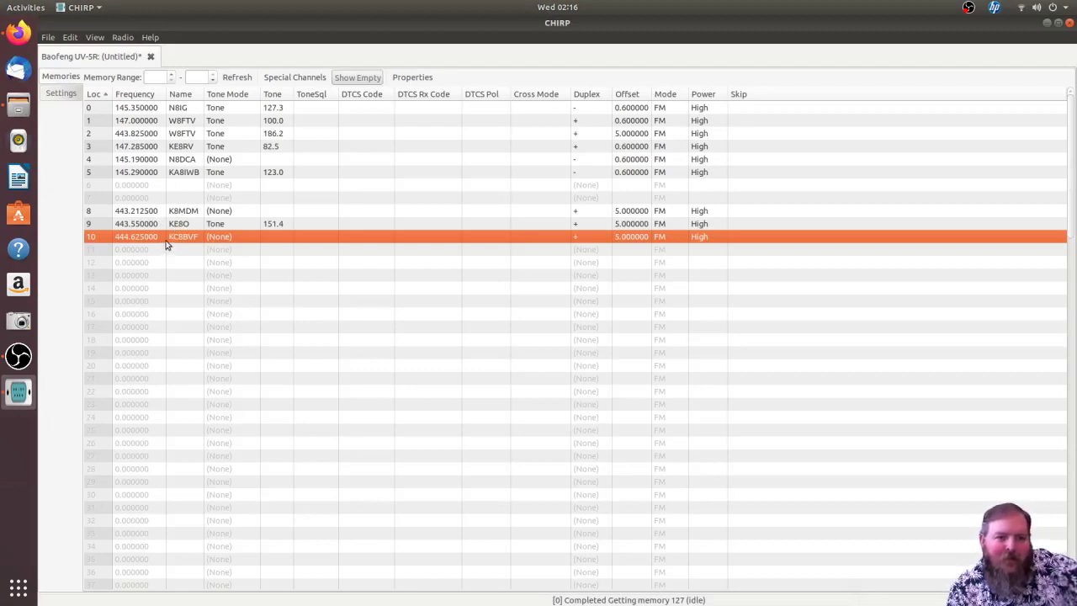
pyautogui.keyDown('shift'); pyautogui.click(177, 210); pyautogui.keyUp('shift')
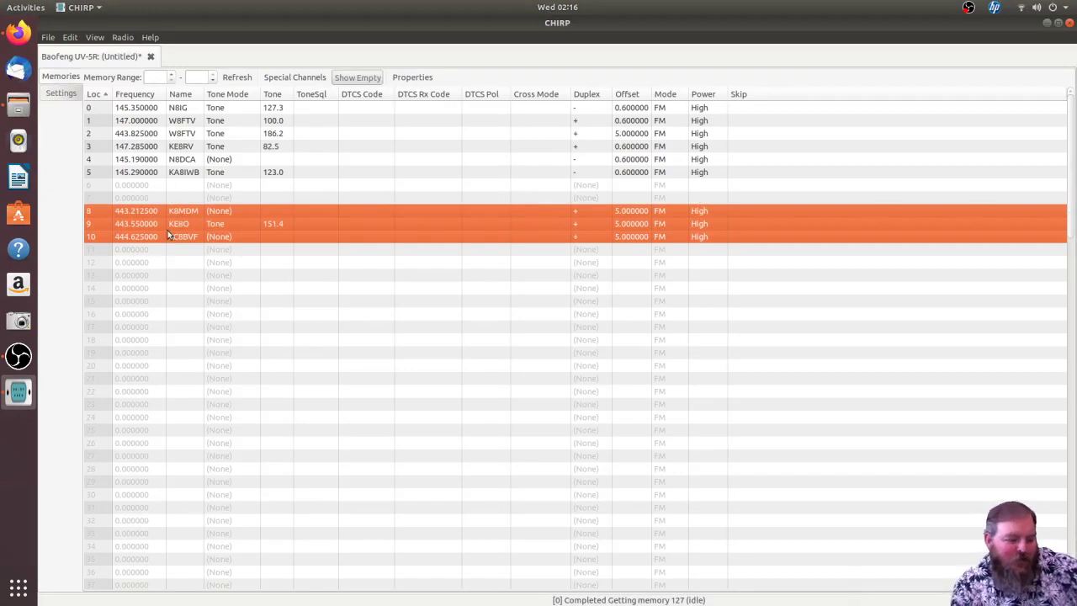
pyautogui.hotkey('ctrl', 'Up')
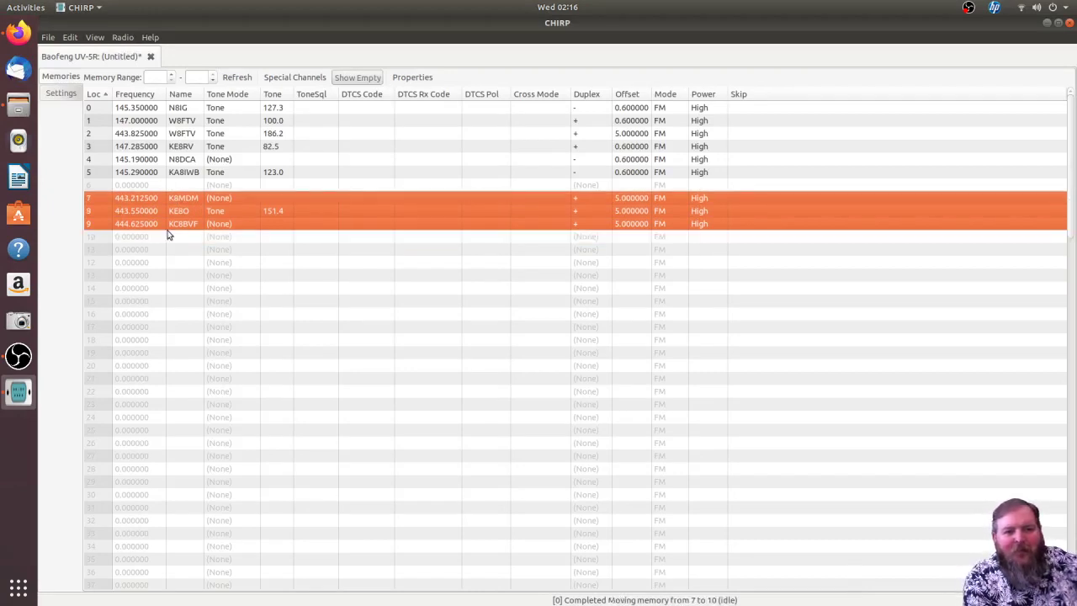
pyautogui.hotkey('ctrl', 'Up')
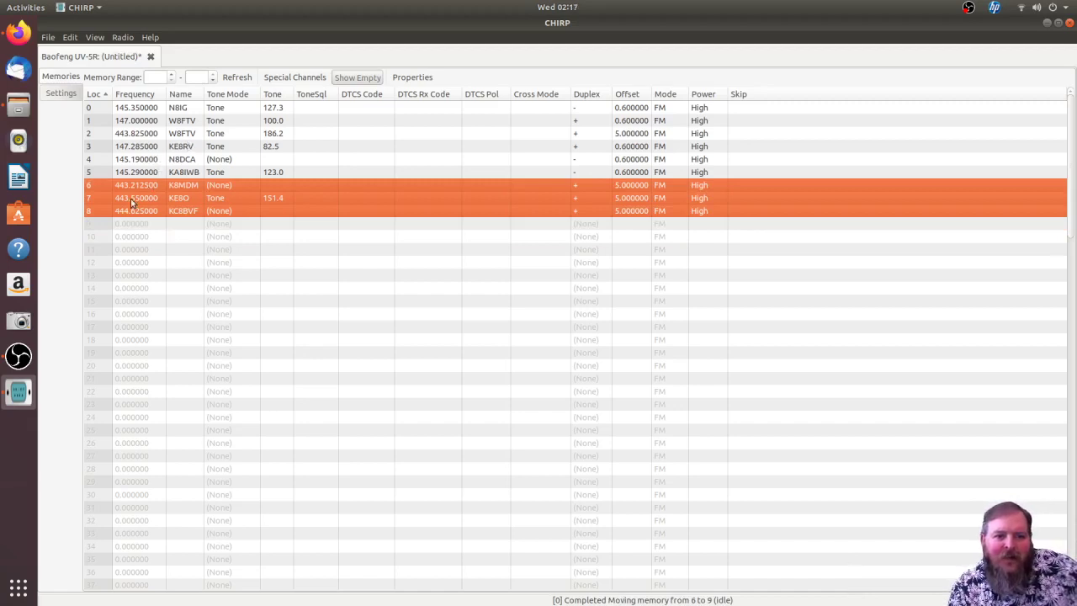
pyautogui.click(119, 223)
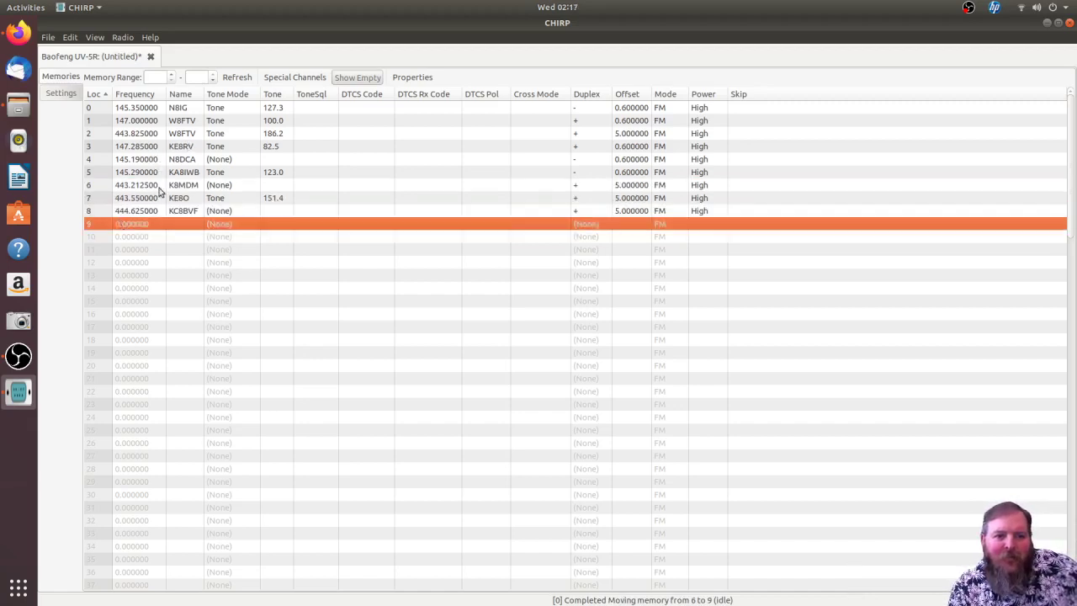
# Run a RepeaterBook political query as an import source for Franklin County, Ohio, on all bands.
pyautogui.click(118, 37)
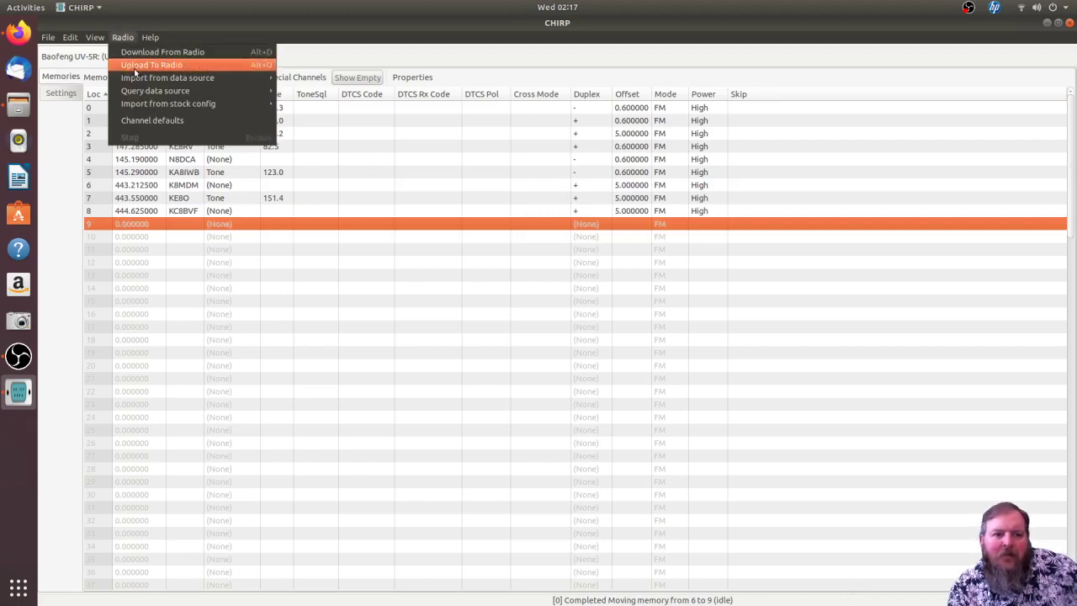
pyautogui.moveTo(135, 77)
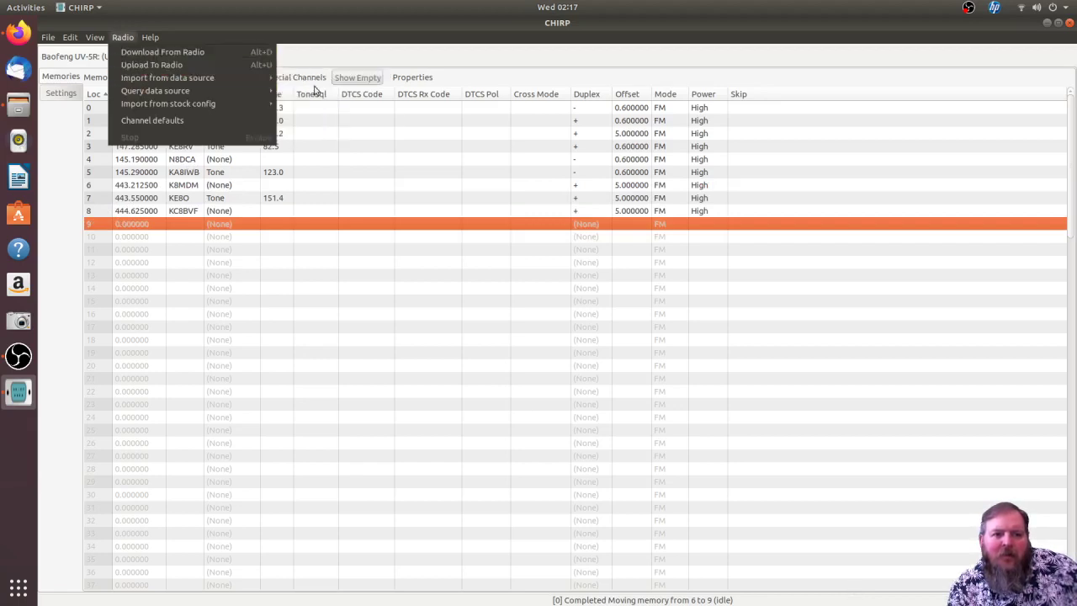
pyautogui.moveTo(298, 108)
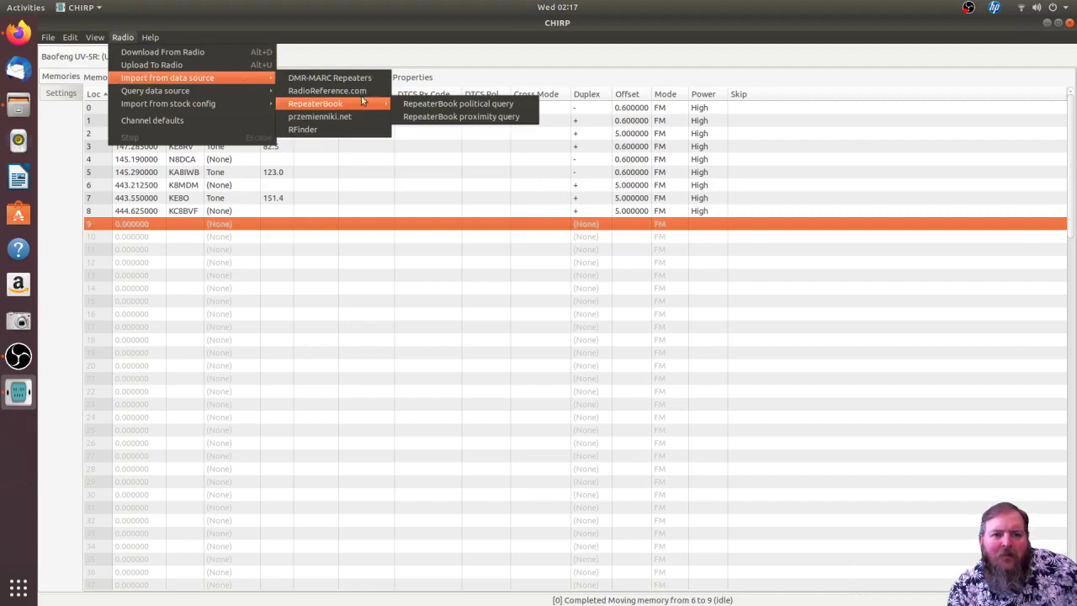
pyautogui.click(423, 105)
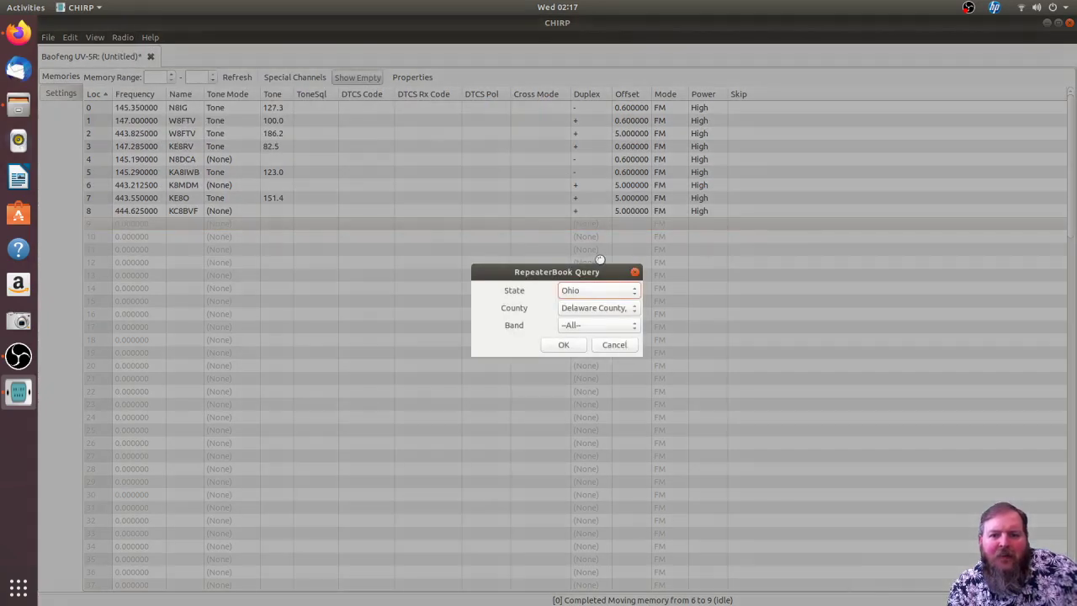
pyautogui.click(602, 308)
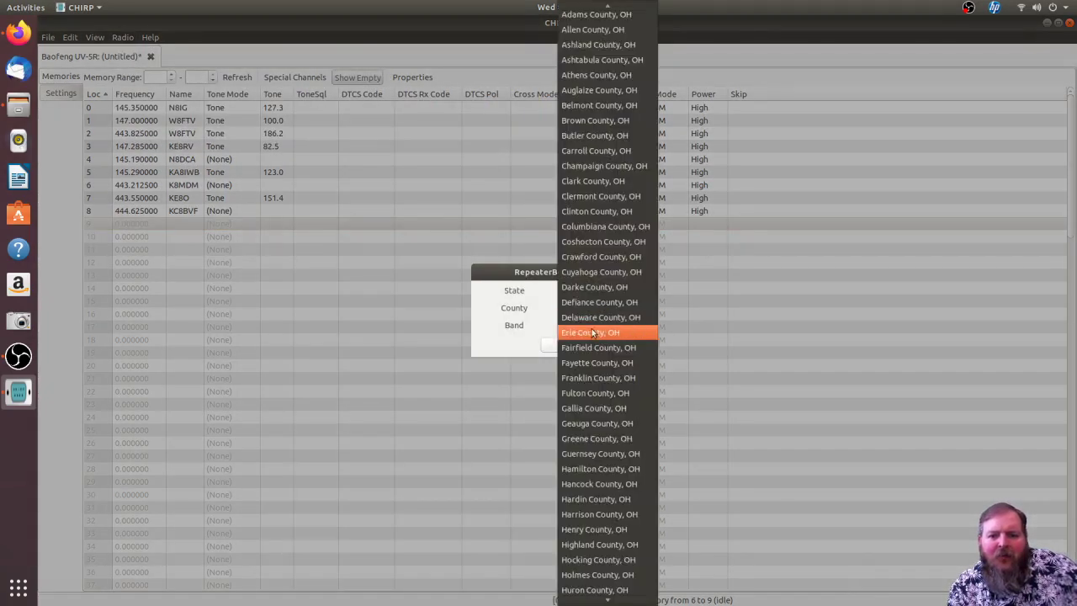
pyautogui.click(582, 381)
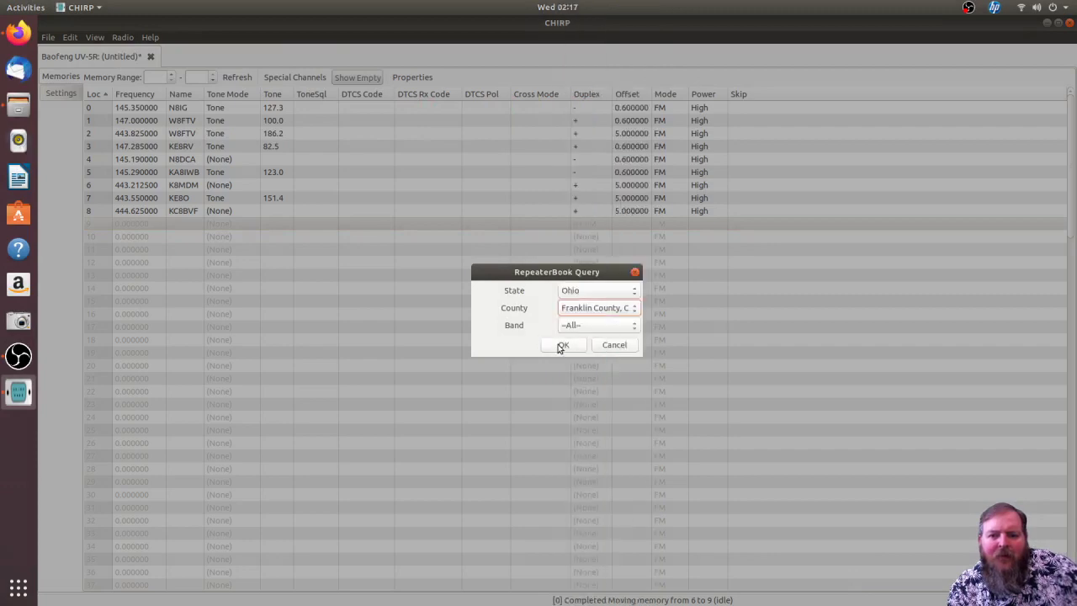
pyautogui.click(560, 344)
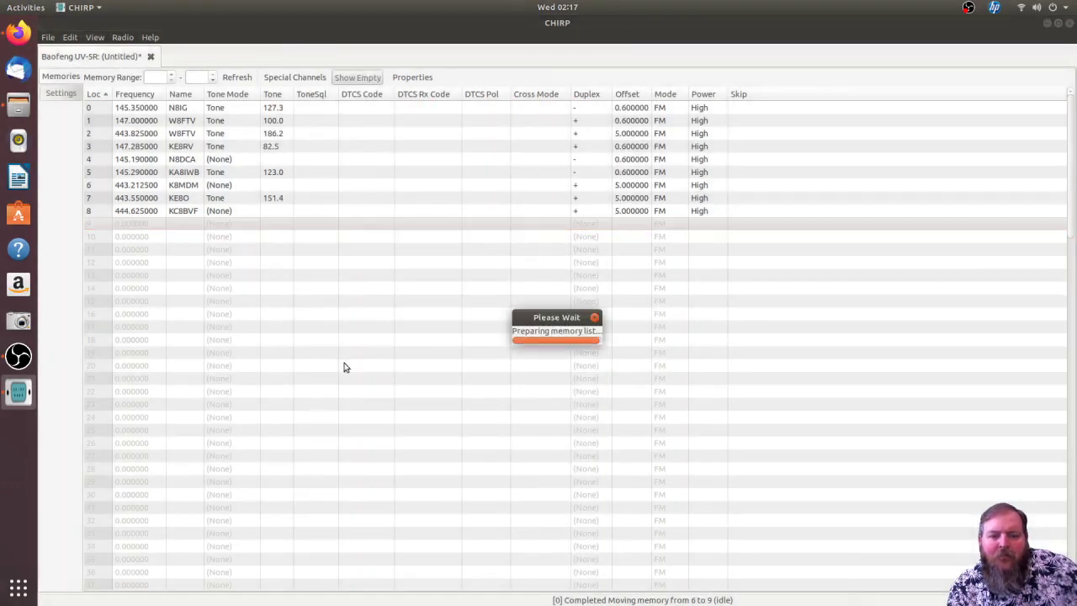
# Review the Franklin County repeater list and shift its destinations by six so the 145.110 Columbus repeater goes to location 9.
pyautogui.scroll(-7, 574, 264)
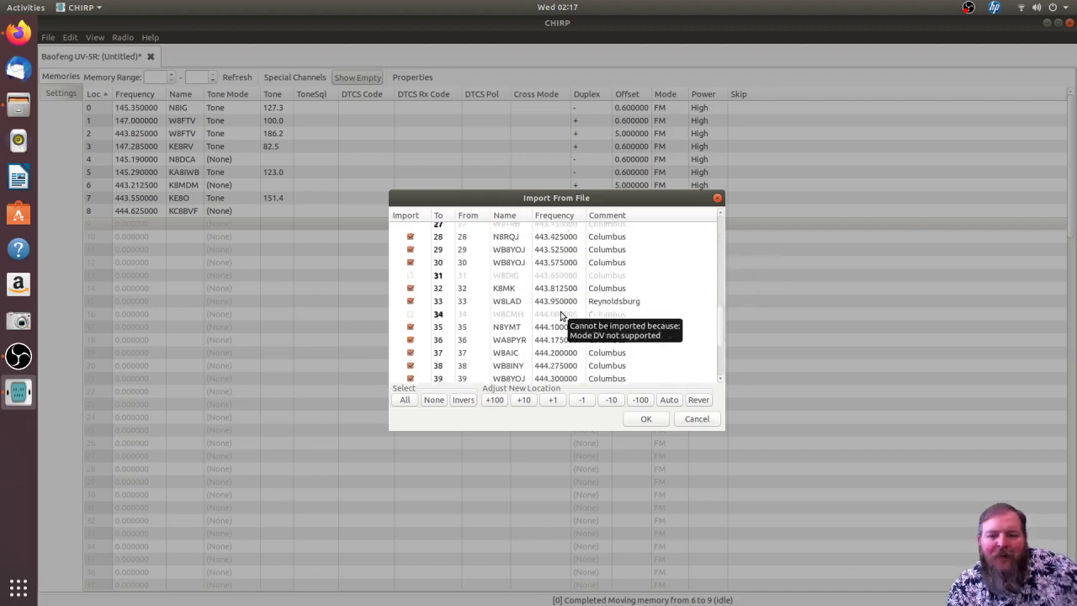
pyautogui.scroll(-2, 563, 311)
pyautogui.scroll(-1, 572, 298)
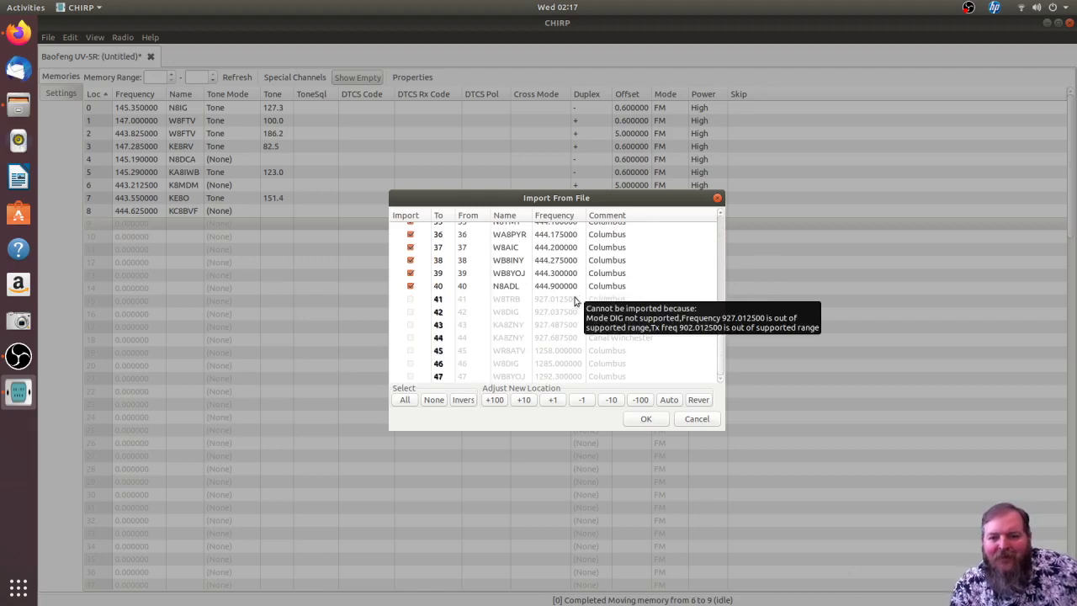
pyautogui.scroll(9, 575, 296)
pyautogui.scroll(3, 574, 303)
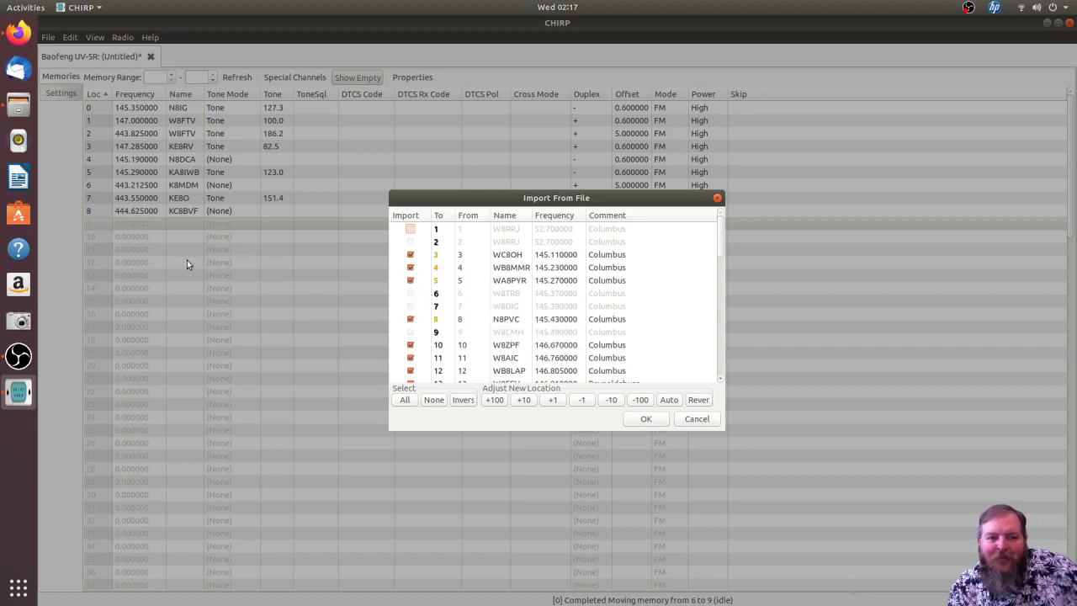
pyautogui.click(554, 403)
pyautogui.click(554, 403)
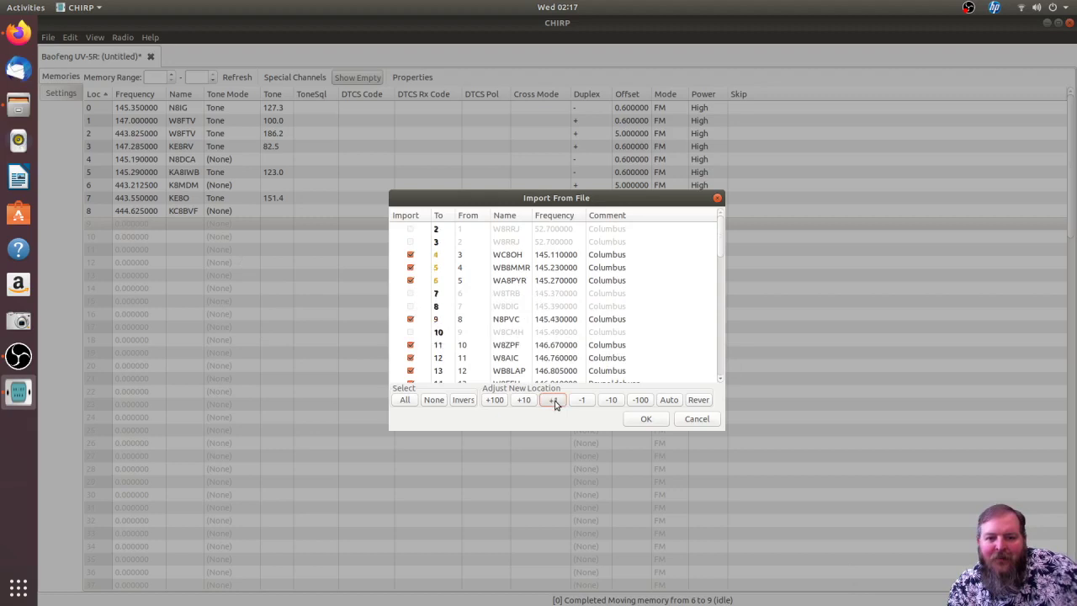
pyautogui.click(554, 402)
pyautogui.click(554, 403)
pyautogui.click(554, 403)
pyautogui.click(554, 402)
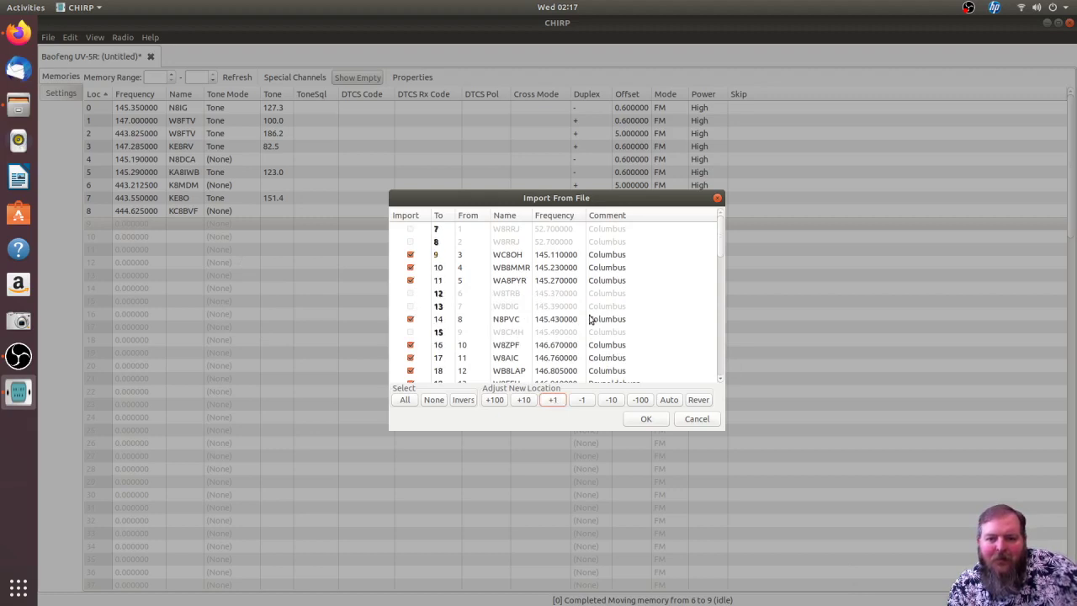
# Check the shifted destinations through the end of the list and import the selected Franklin County repeaters.
pyautogui.scroll(-5, 590, 316)
pyautogui.scroll(-3, 591, 315)
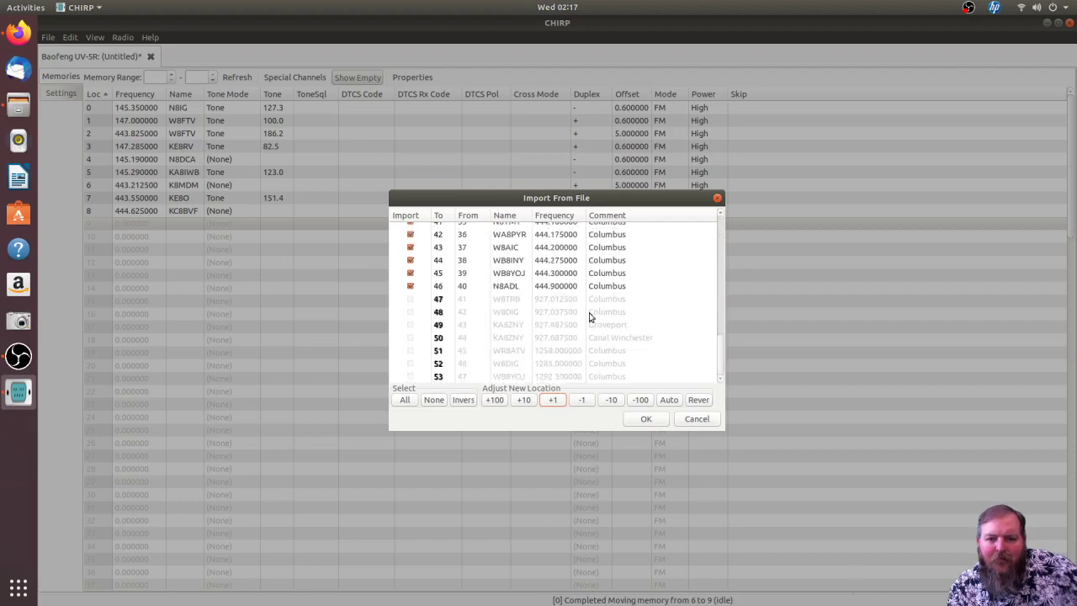
pyautogui.scroll(10, 589, 315)
pyautogui.click(645, 418)
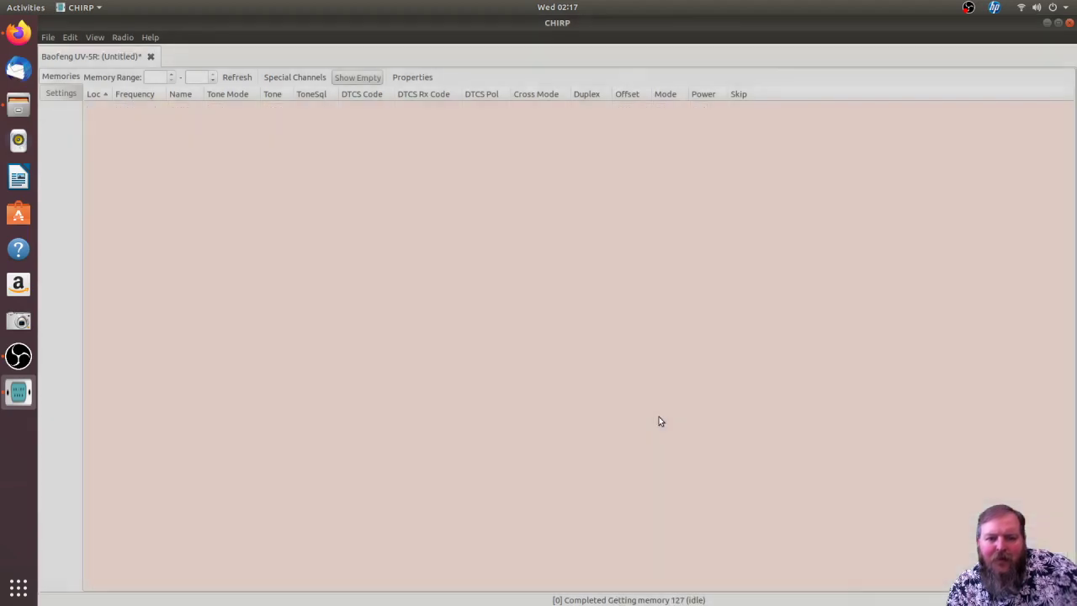
# Move the block of memories from 444.100 through 444.900 up one row to locations 40 through 45.
pyautogui.scroll(-3, 356, 348)
pyautogui.scroll(-3, 356, 348)
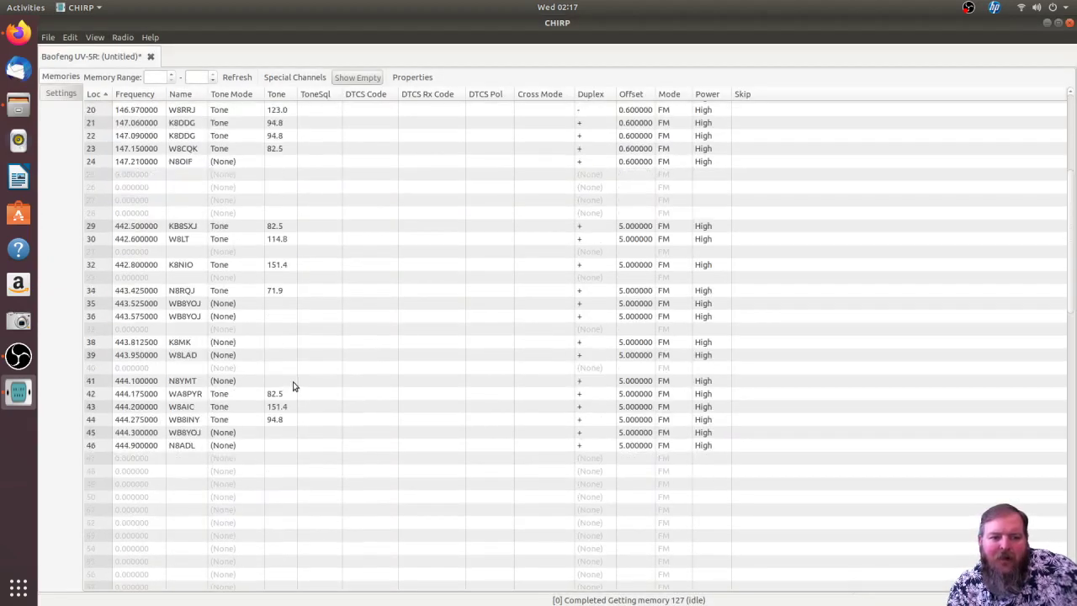
pyautogui.click(225, 447)
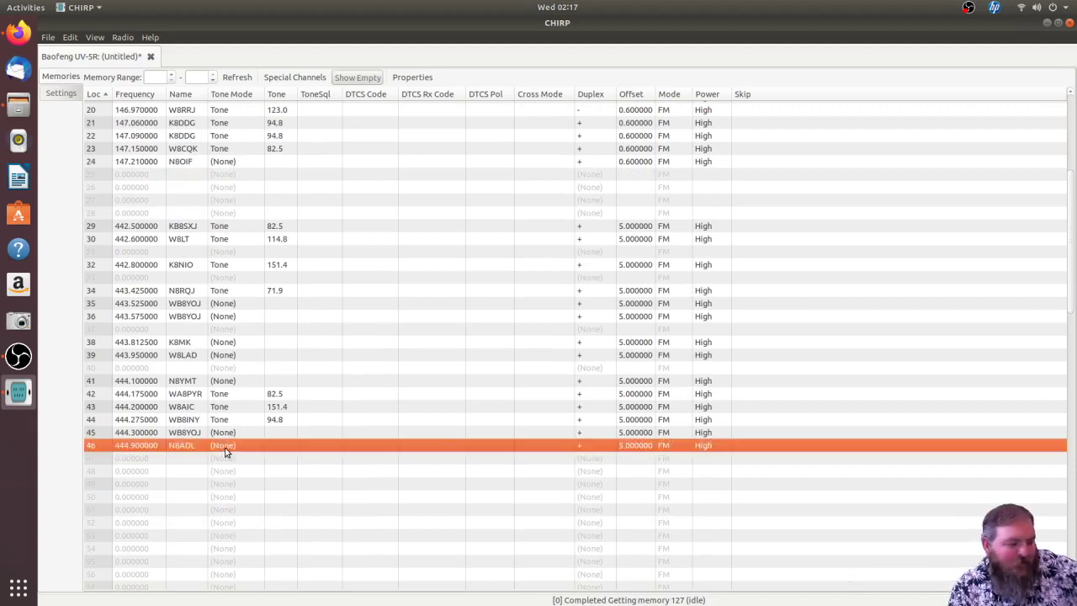
pyautogui.keyDown('shift'); pyautogui.click(217, 381); pyautogui.keyUp('shift')
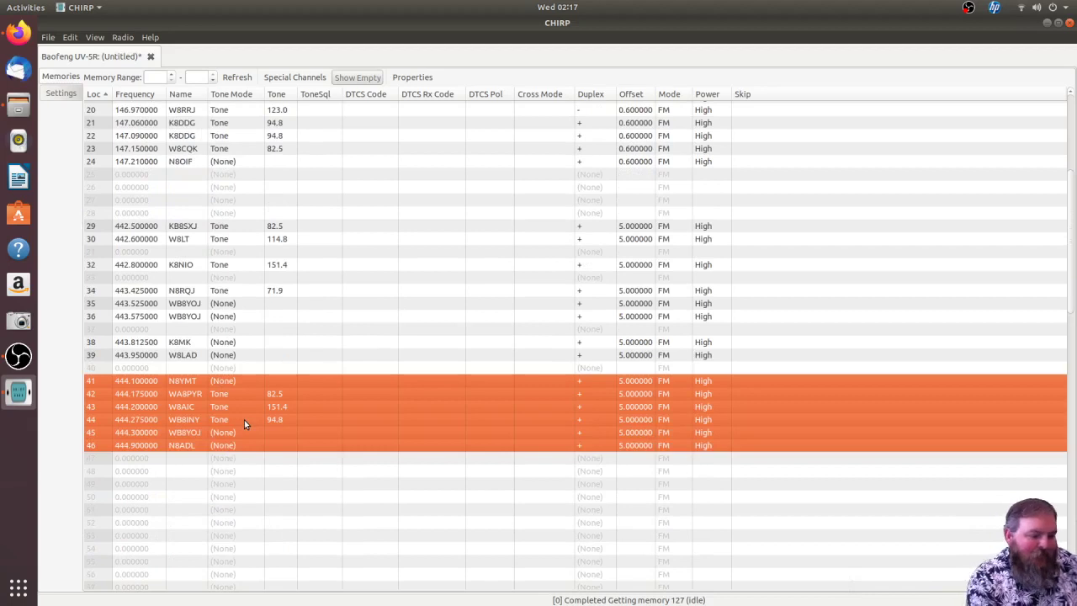
pyautogui.hotkey('shift', 'Up')
pyautogui.hotkey('ctrl', 'Up')
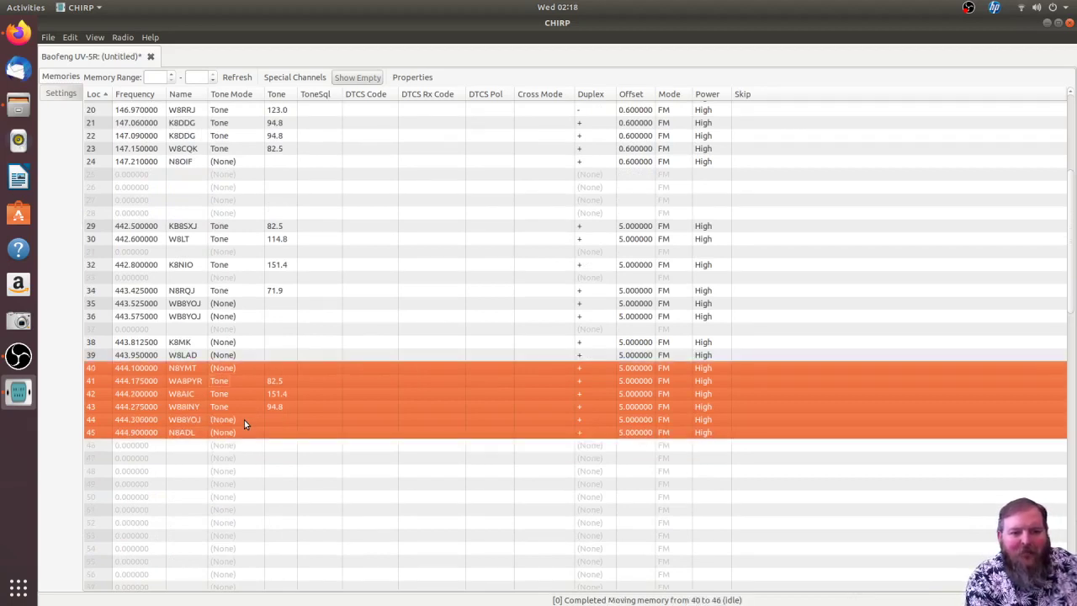
# Move the block of memories from 443.8125 through 444.900 up one row to locations 37 through 44.
pyautogui.hotkey('shift', 'Up')
pyautogui.hotkey('shift', 'Up')
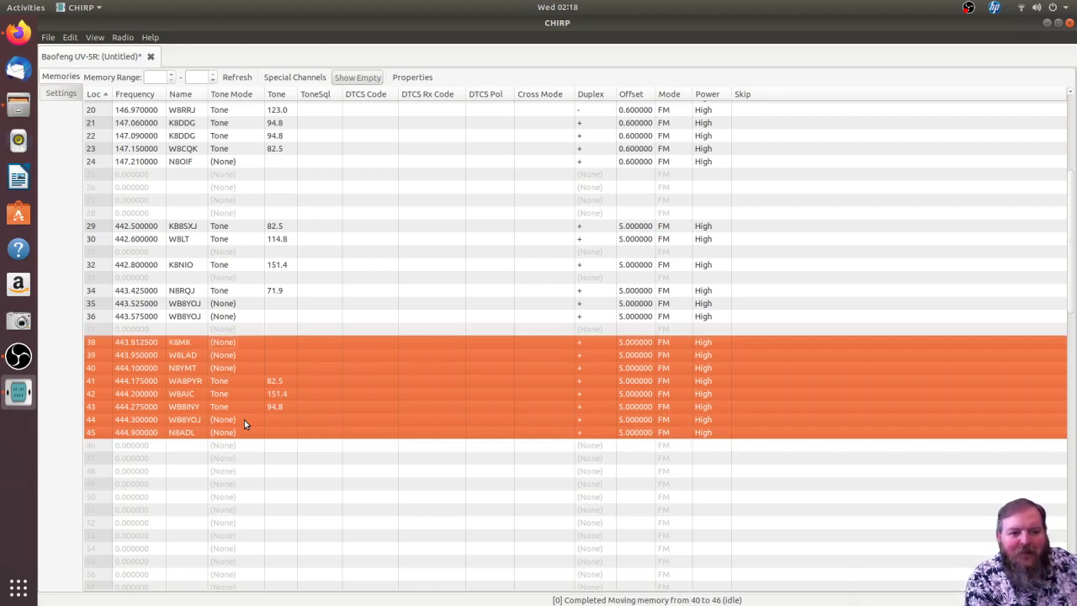
pyautogui.hotkey('ctrl', 'Up')
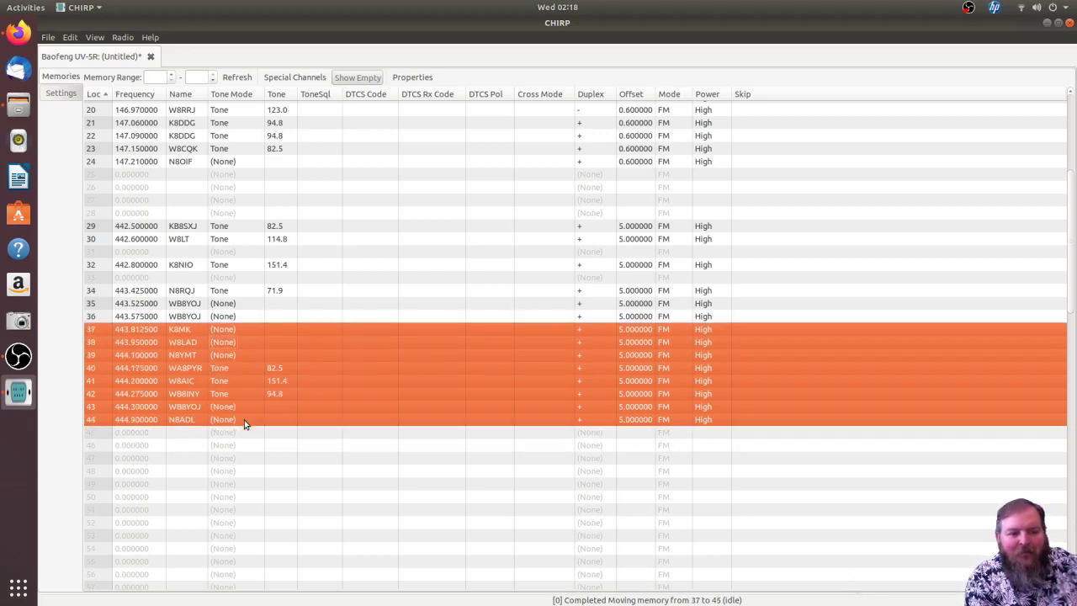
# Close the empty locations 33 and 31 by moving the memories from 443.425, and again from 442.800, through 444.900 up one row each.
pyautogui.hotkey('shift', 'Up')
pyautogui.hotkey('shift', 'Up')
pyautogui.hotkey('shift', 'Up')
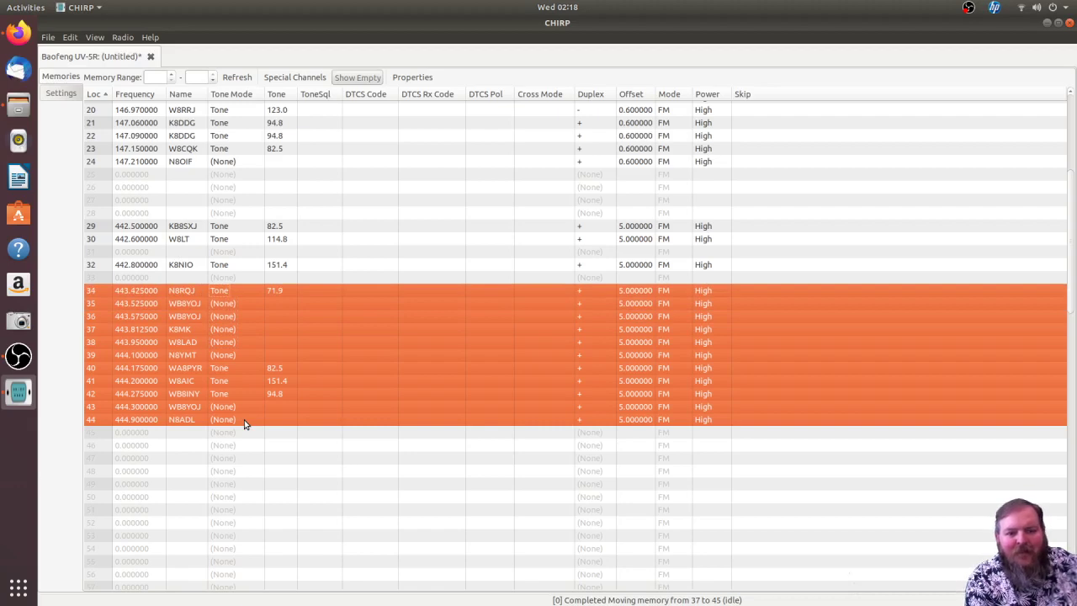
pyautogui.hotkey('ctrl', 'Up')
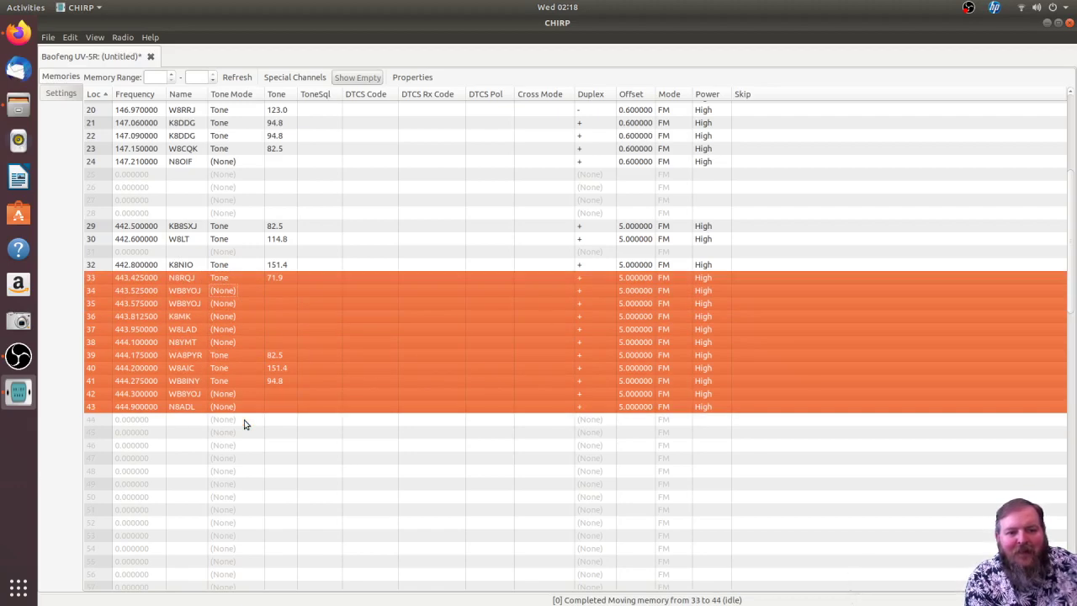
pyautogui.hotkey('shift', 'Up')
pyautogui.hotkey('ctrl', 'Up')
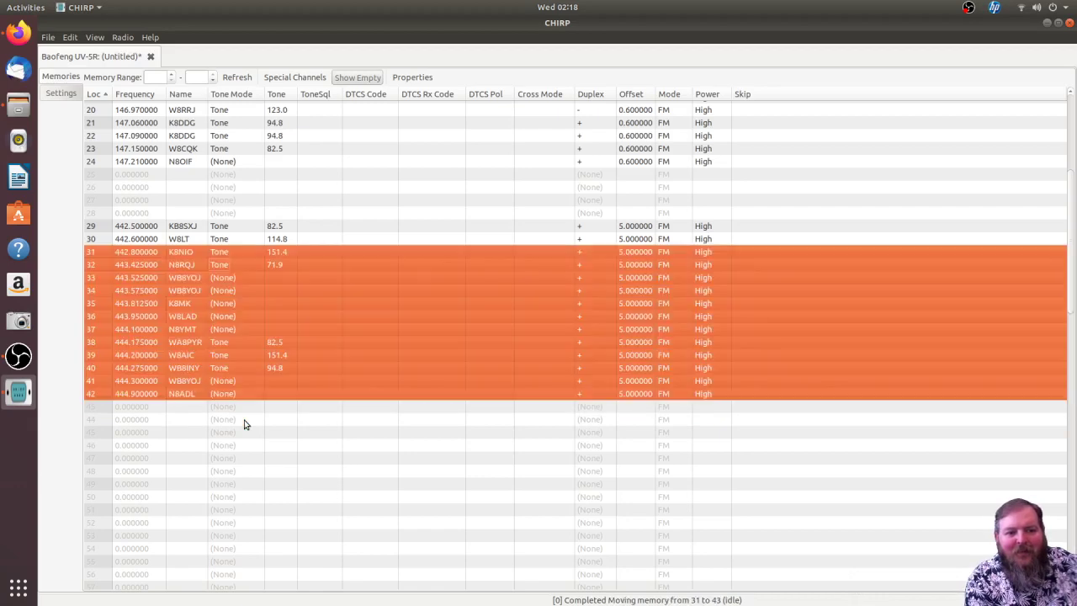
# Move the block of memories from 442.500 through 444.900 up four rows to locations 25 through 38.
pyautogui.hotkey('shift', 'Up')
pyautogui.hotkey('shift', 'Up')
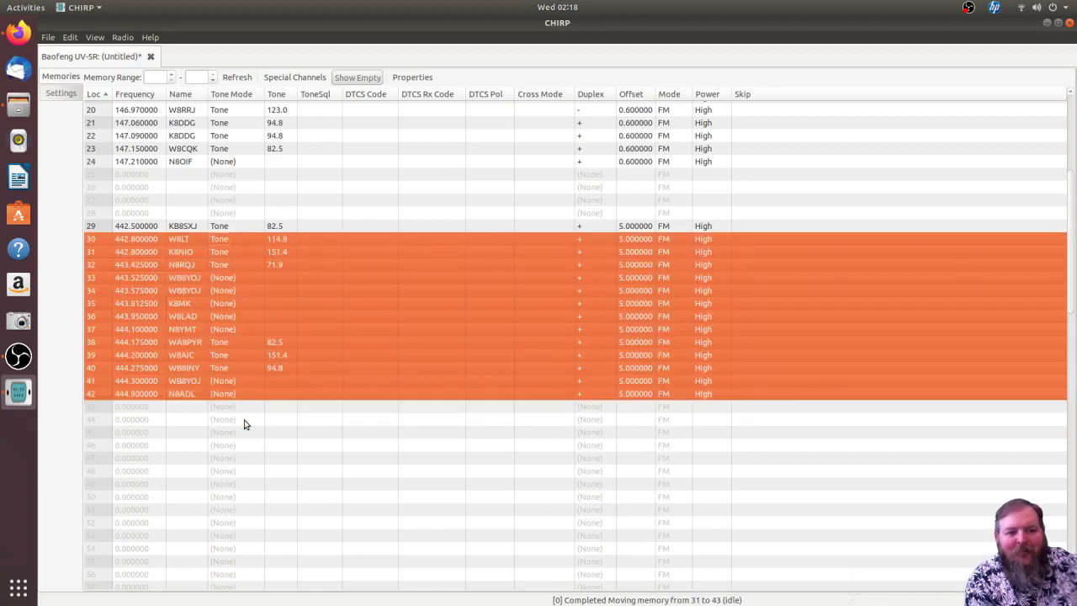
pyautogui.hotkey('ctrl', 'Up')
pyautogui.hotkey('ctrl', 'Up')
pyautogui.hotkey('ctrl', 'Up')
pyautogui.hotkey('ctrl', 'Up')
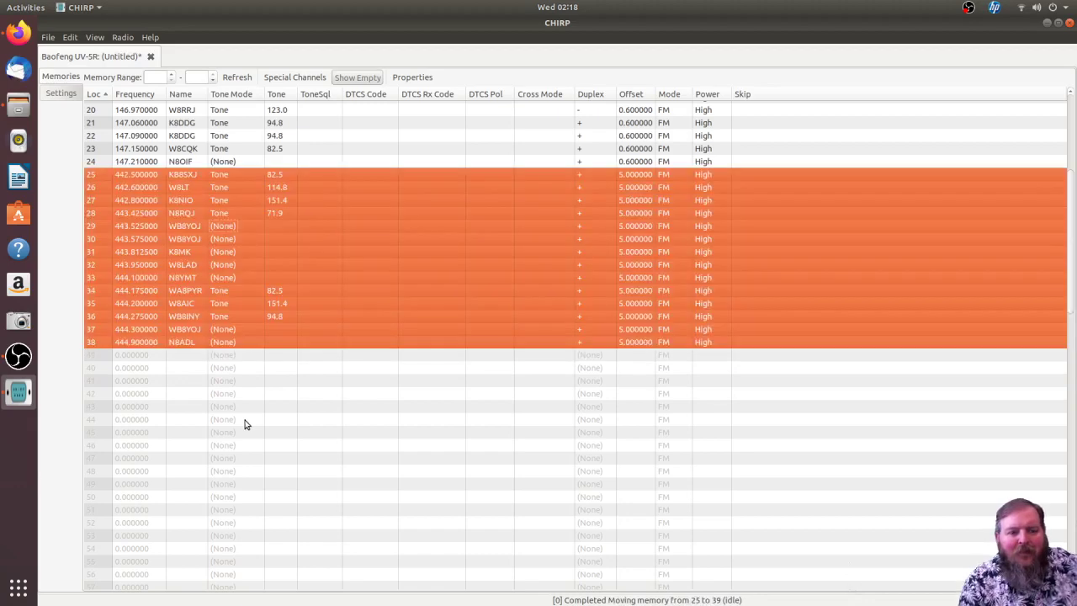
# Move the block of memories from 146.670 through 444.900 up one row to locations 15 through 37.
pyautogui.scroll(5, 307, 288)
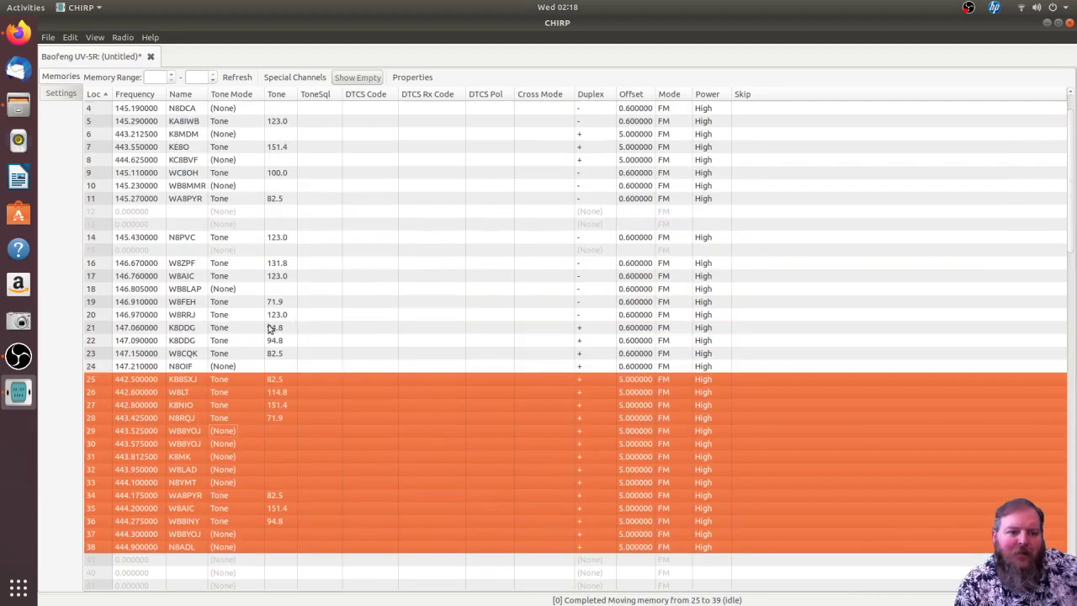
pyautogui.keyDown('shift'); pyautogui.click(151, 266); pyautogui.keyUp('shift')
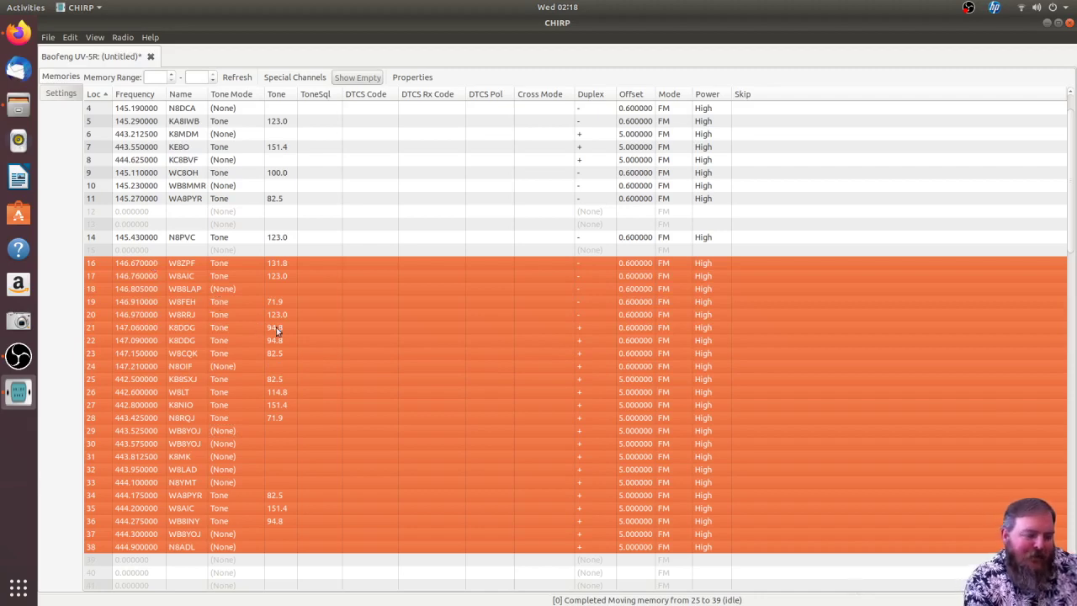
pyautogui.hotkey('shift', 'Up')
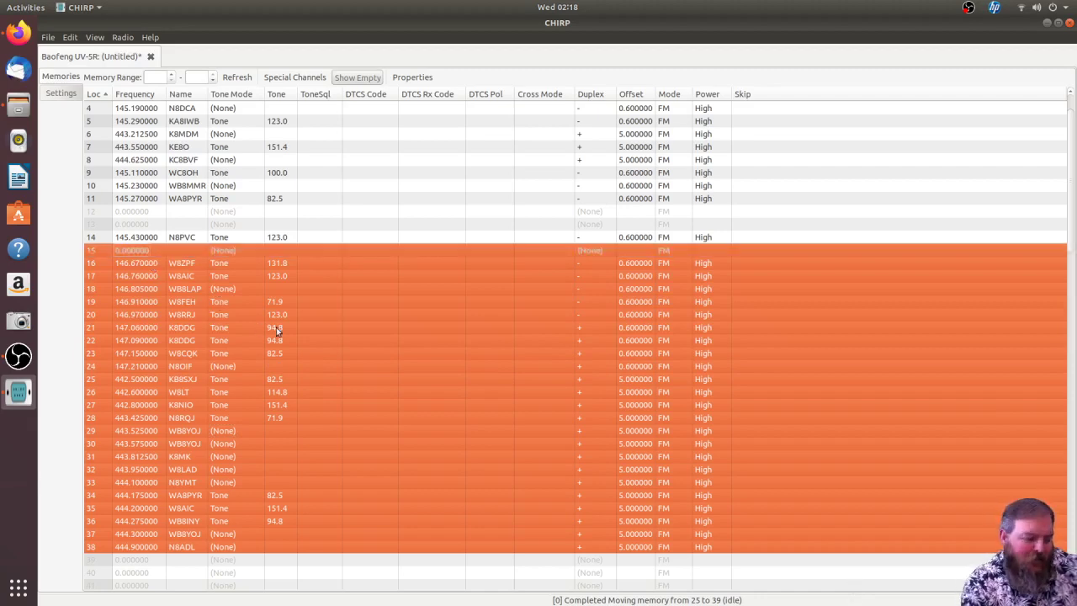
pyautogui.hotkey('shift', 'Down')
pyautogui.hotkey('ctrl', 'Up')
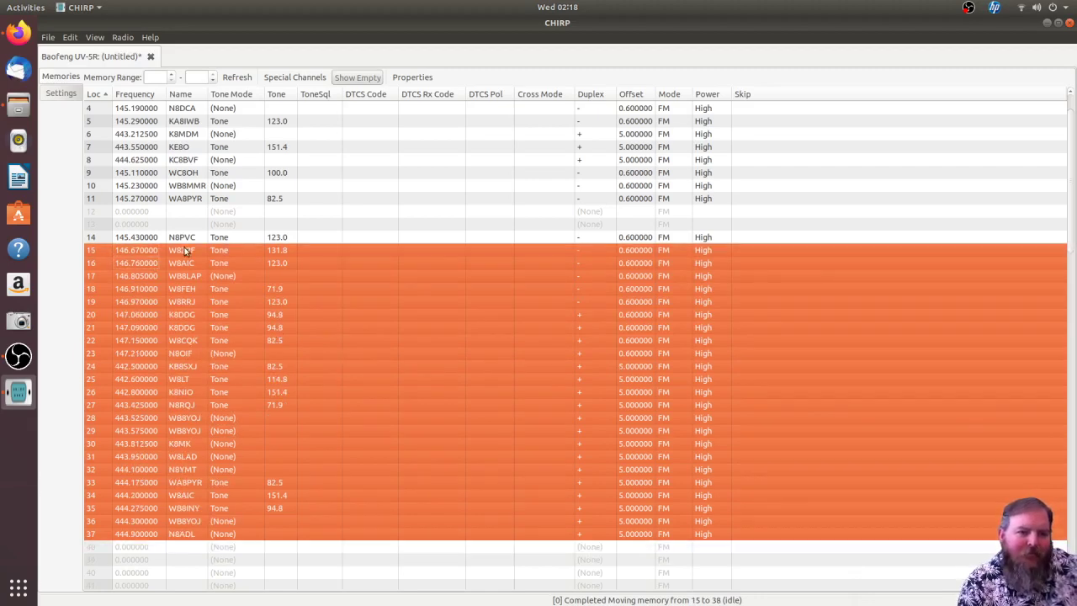
# Move the block of memories from 145.430 through 444.900 up two rows to locations 12 through 35.
pyautogui.hotkey('shift', 'Up')
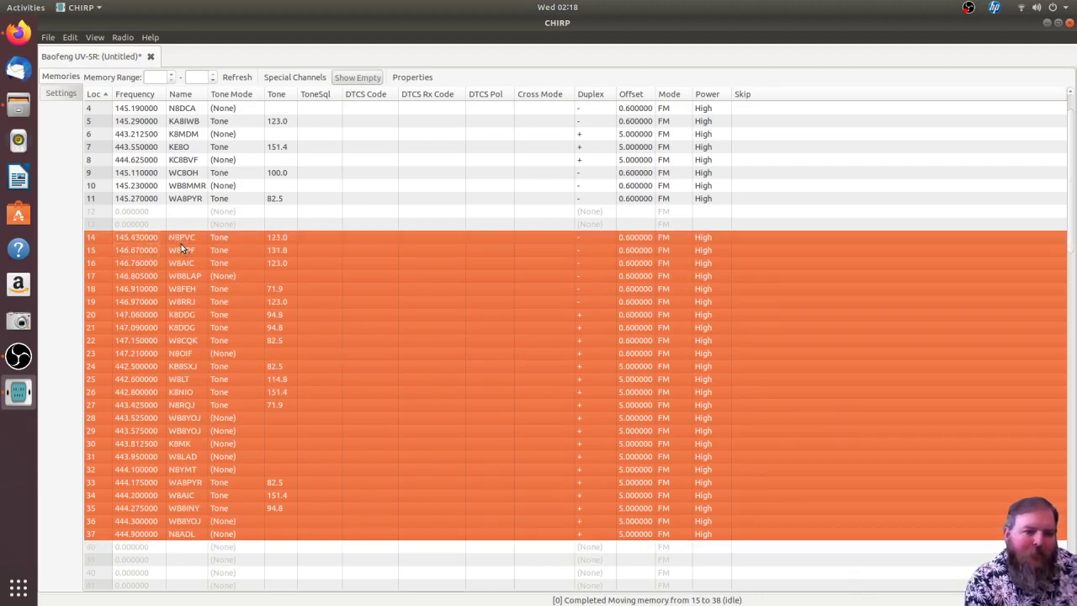
pyautogui.hotkey('ctrl', 'Up')
pyautogui.hotkey('ctrl', 'Up')
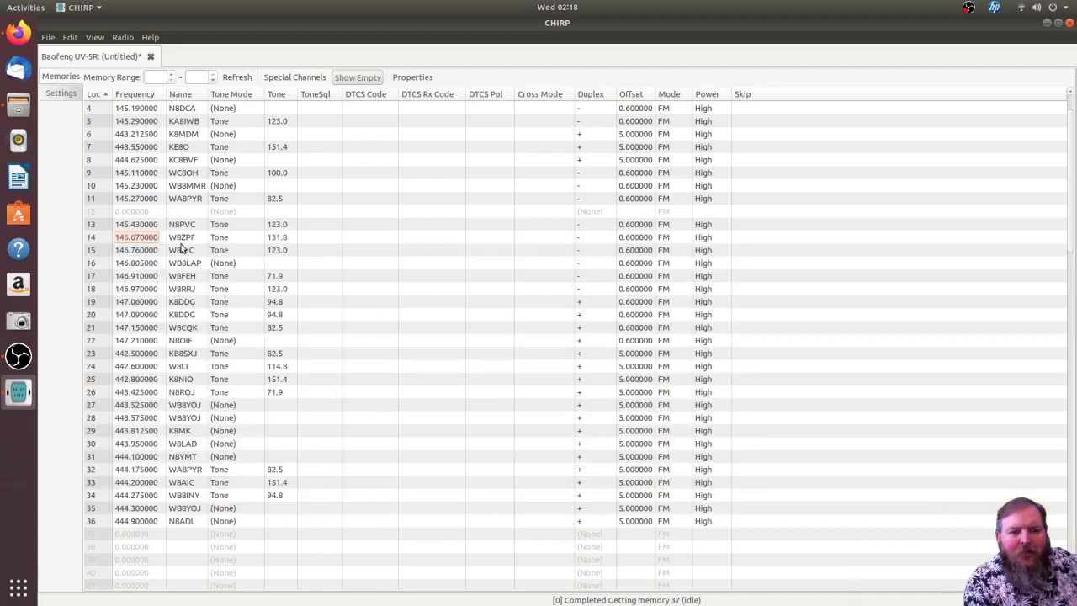
# Check the memory list from location 0 through the last repeater for remaining gaps.
pyautogui.scroll(2, 236, 214)
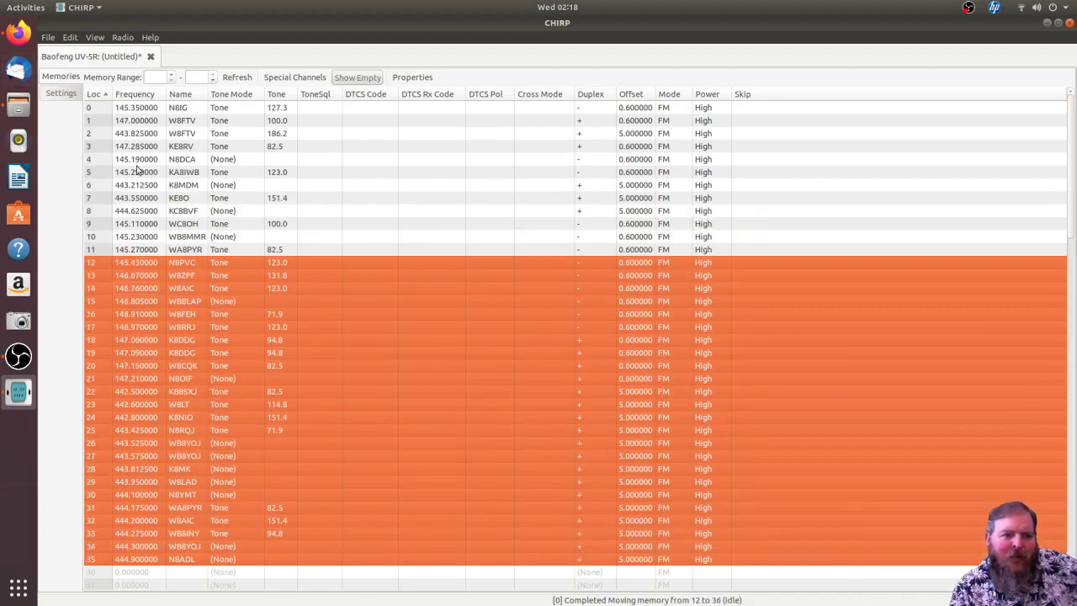
pyautogui.scroll(-2, 128, 202)
pyautogui.scroll(2, 149, 139)
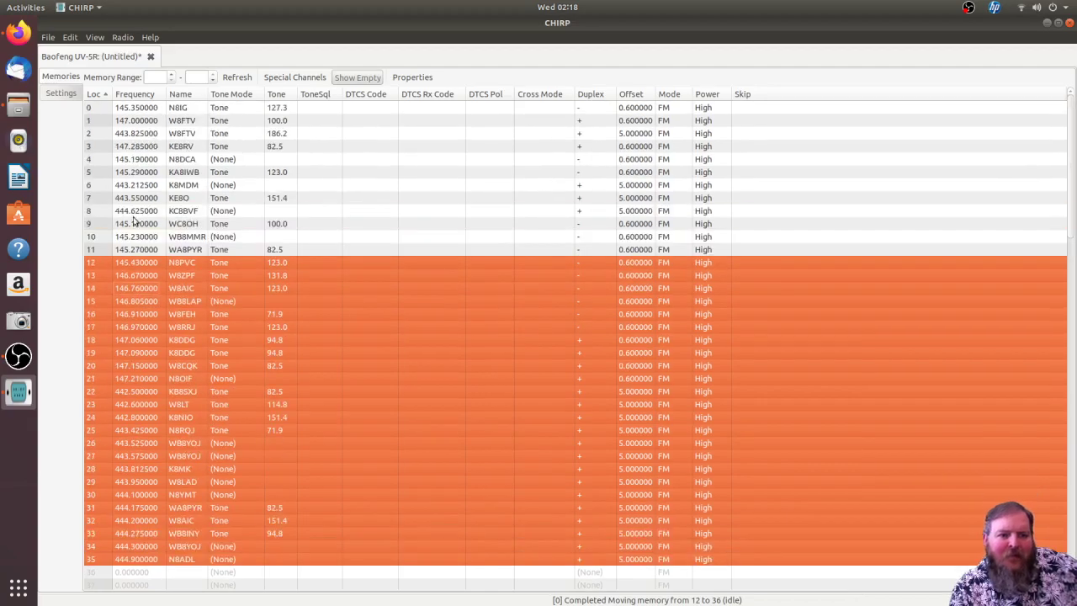
pyautogui.scroll(-8, 147, 253)
pyautogui.scroll(-4, 147, 276)
pyautogui.click(161, 291)
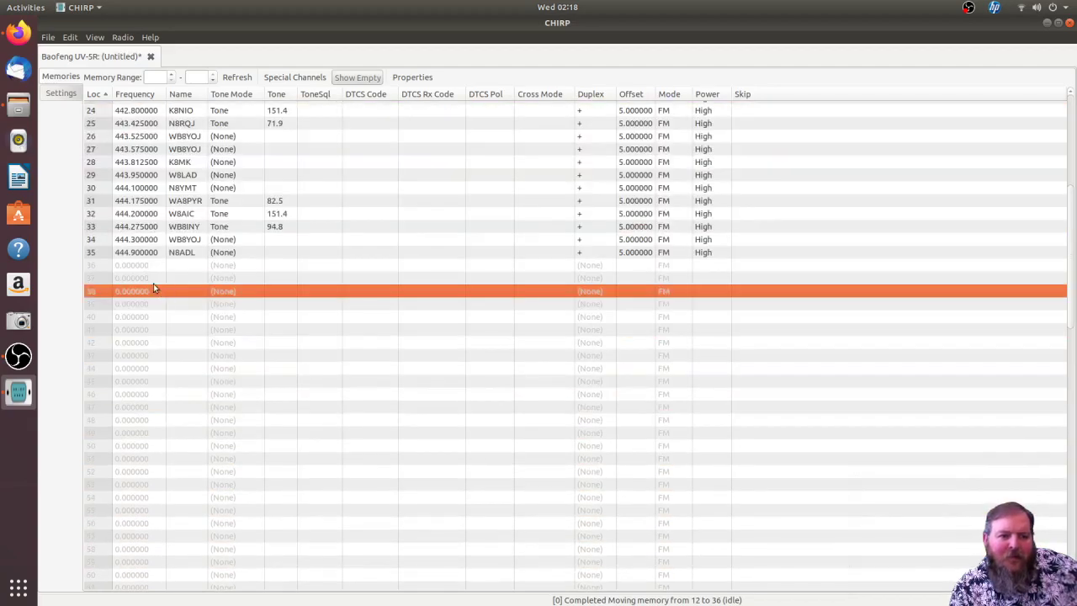
pyautogui.scroll(12, 158, 332)
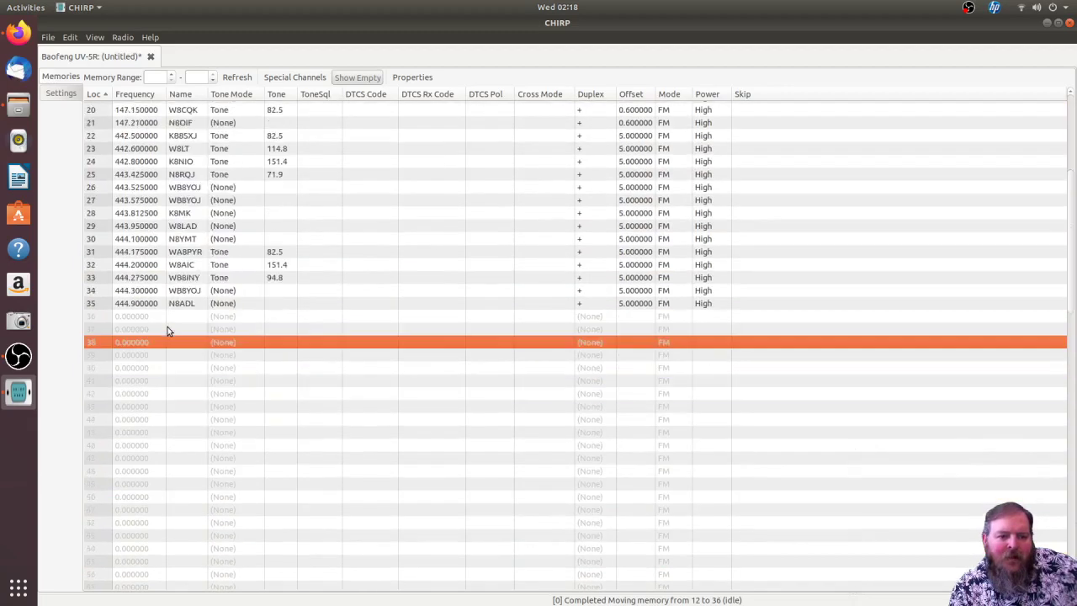
# Import the NOAA Weather Alert stock configuration with all ten channels shifted by 40 to locations 41 through 50.
pyautogui.click(118, 371)
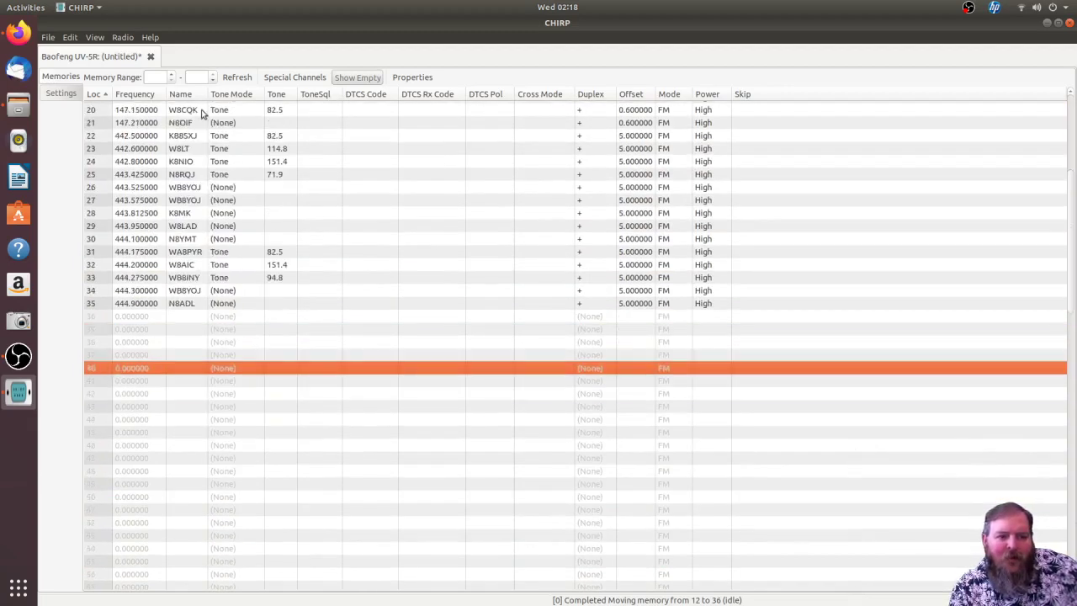
pyautogui.click(123, 37)
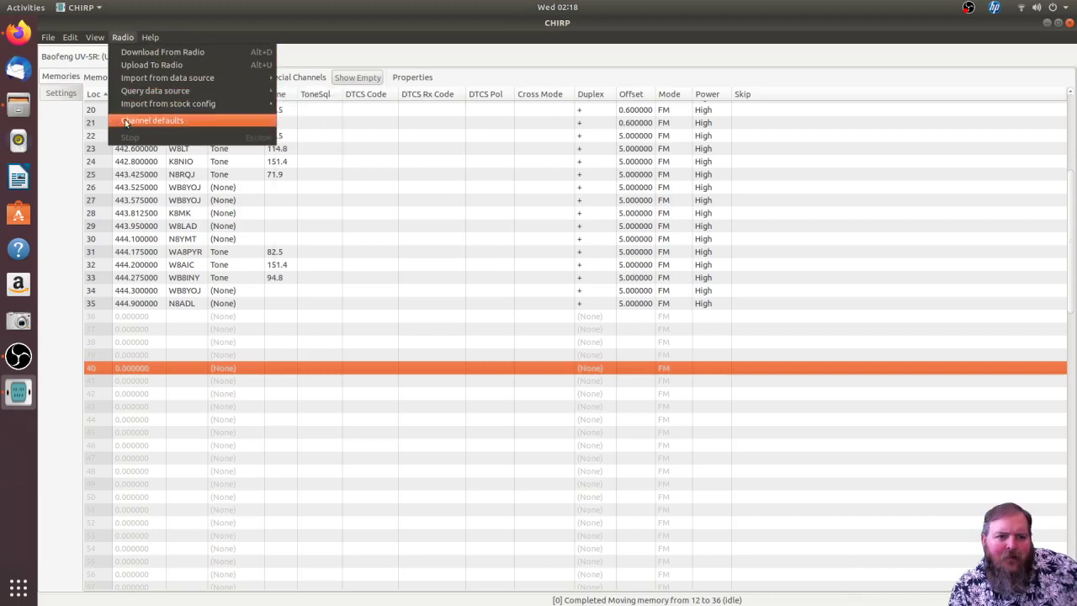
pyautogui.moveTo(131, 106)
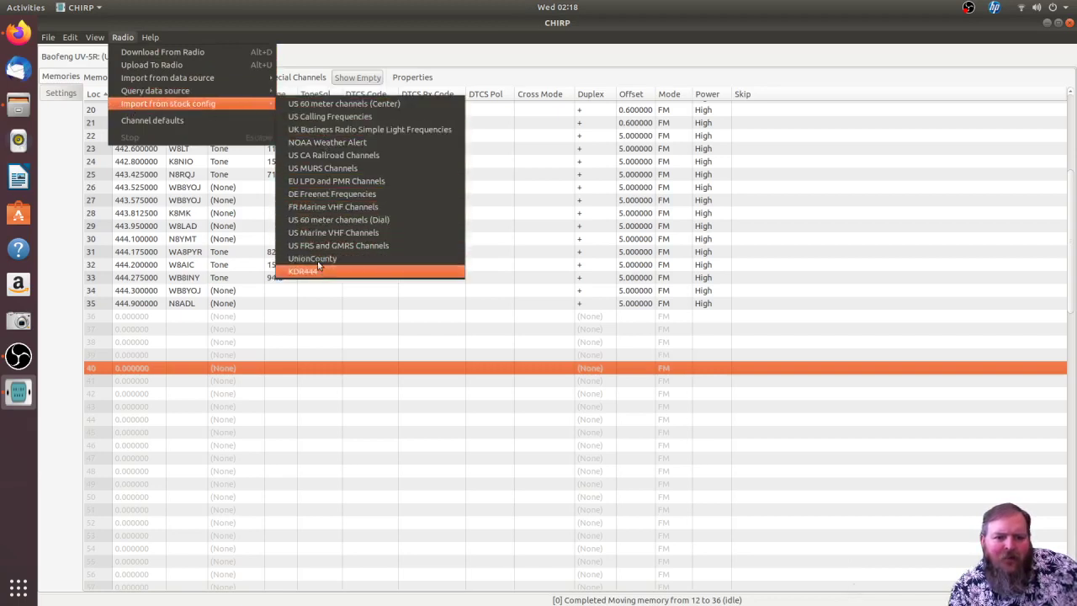
pyautogui.click(328, 143)
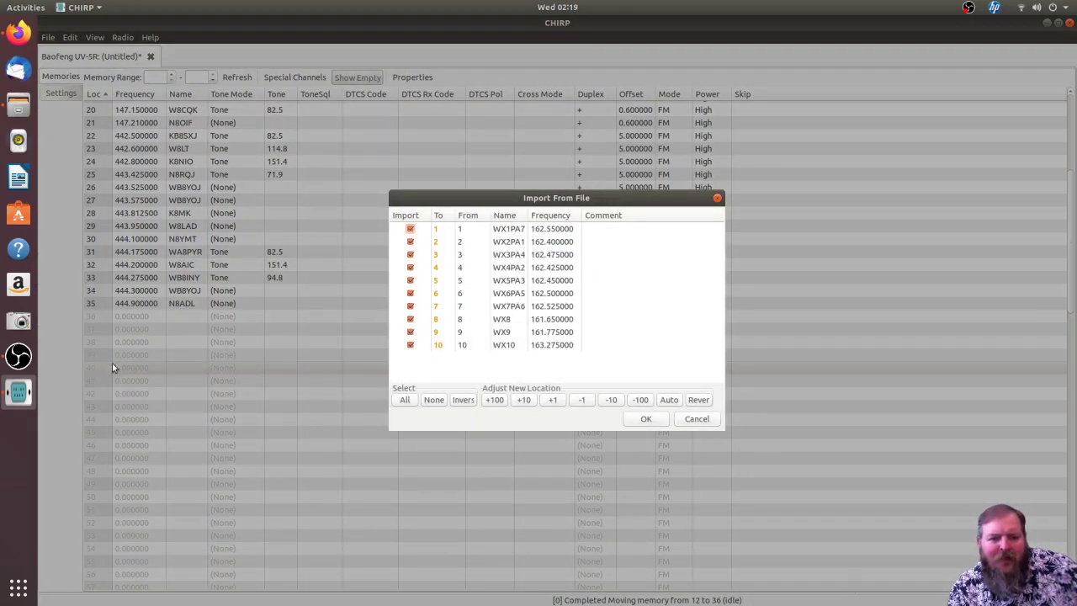
pyautogui.click(523, 399)
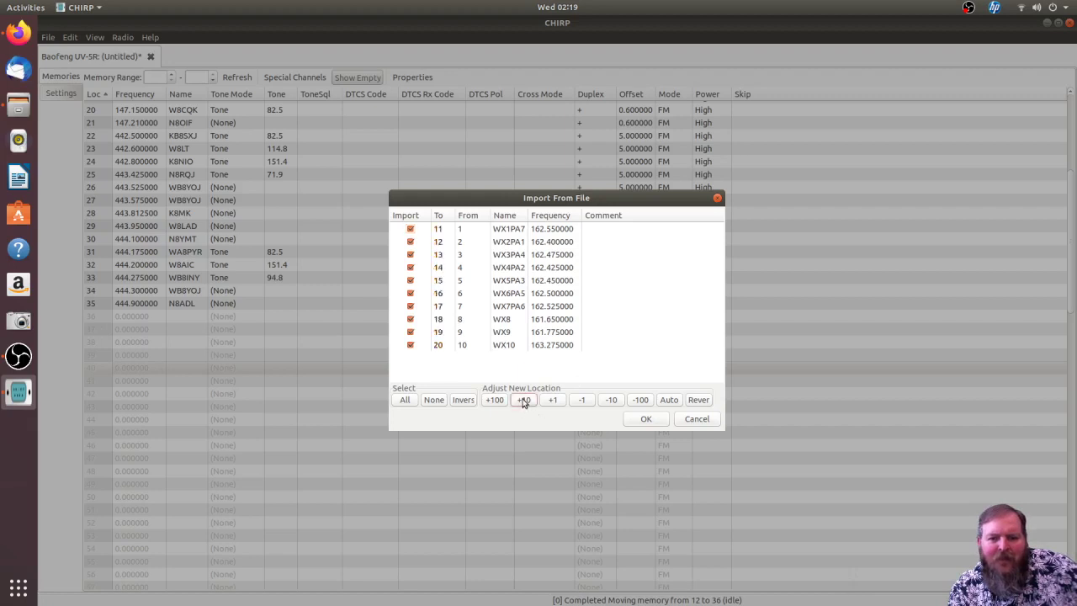
pyautogui.click(523, 399)
pyautogui.click(523, 400)
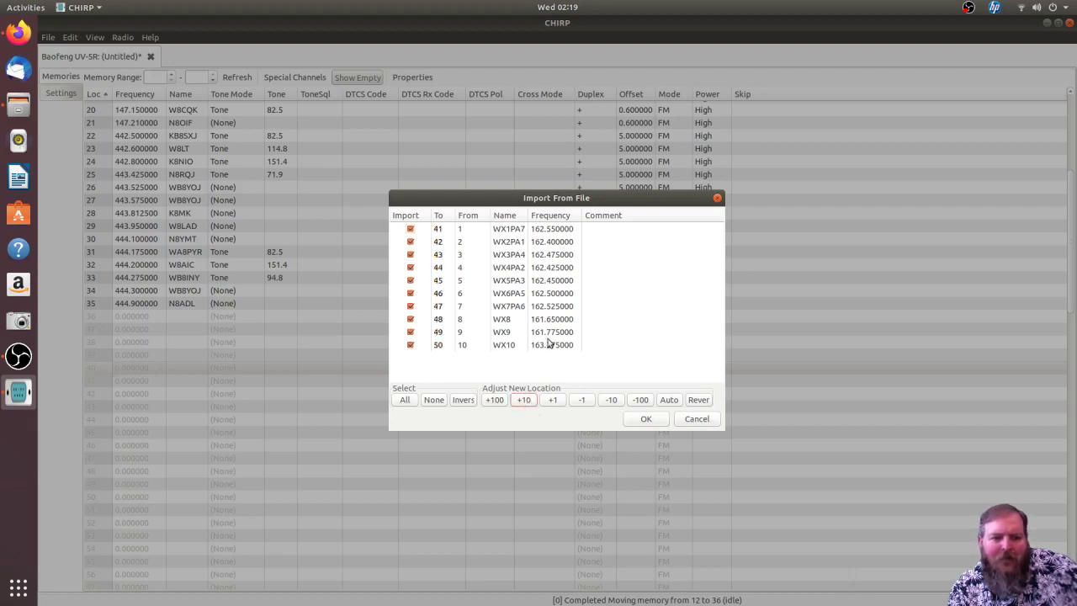
pyautogui.click(643, 419)
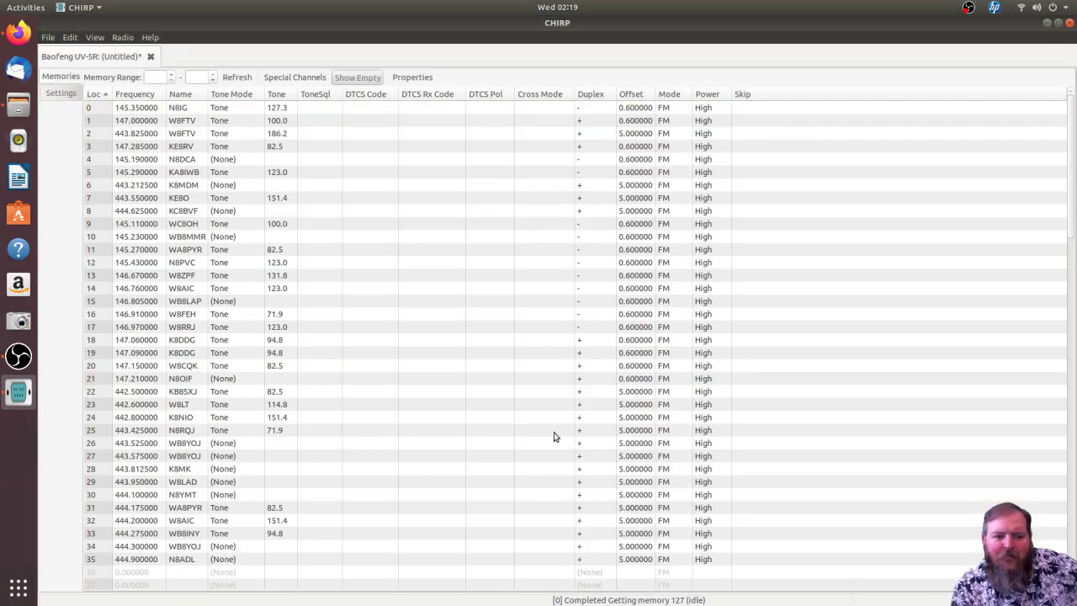
# Set the duplex of the WX1PA7 weather channel at location 41 to off.
pyautogui.scroll(-5, 595, 316)
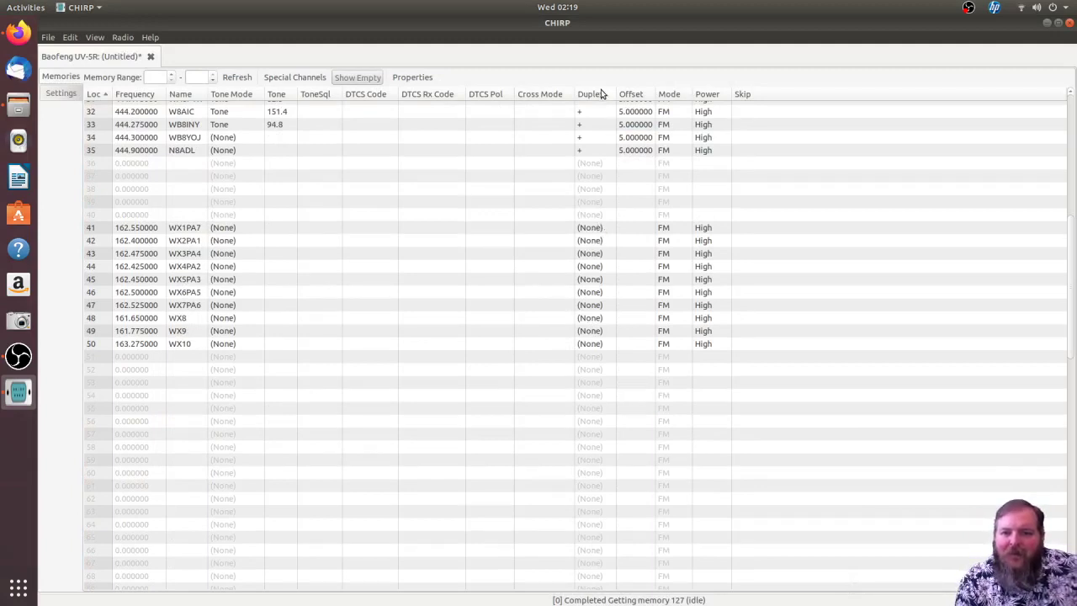
pyautogui.click(592, 230)
pyautogui.click(592, 231)
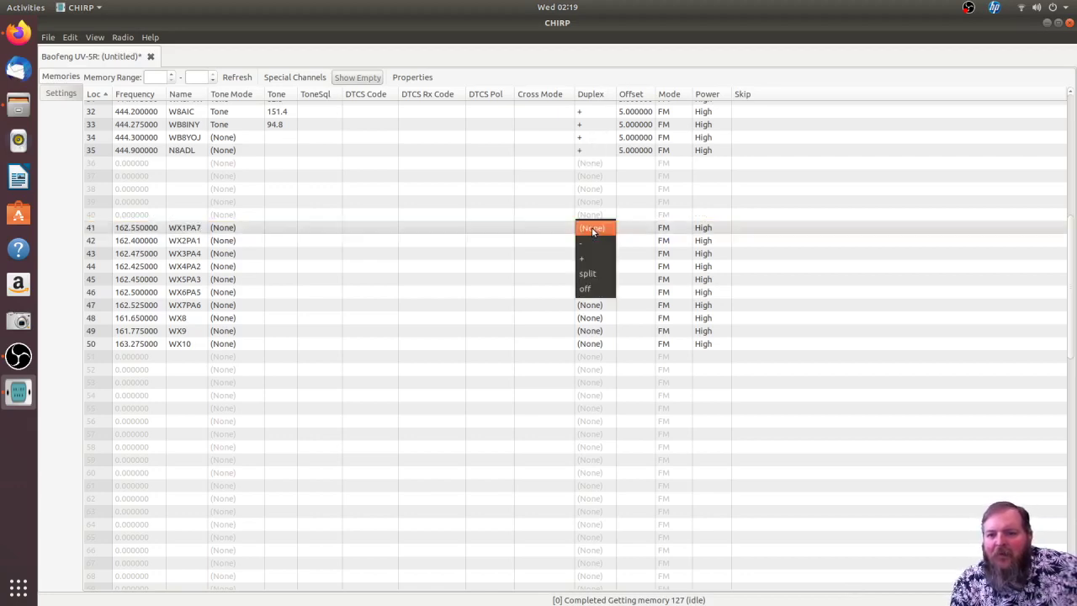
pyautogui.click(592, 290)
pyautogui.scroll(-10, 581, 323)
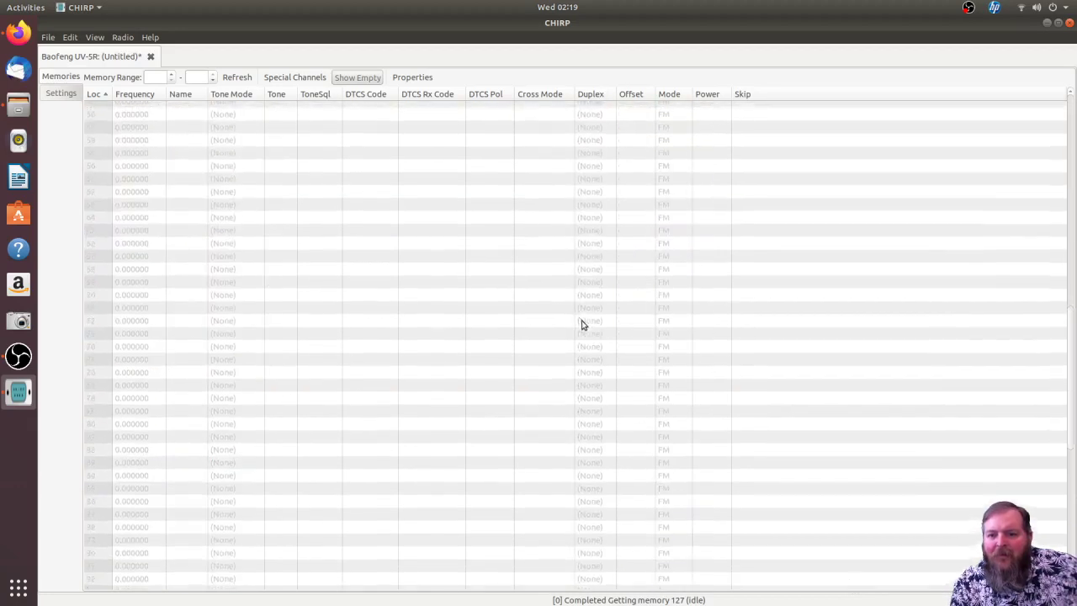
pyautogui.scroll(4, 583, 324)
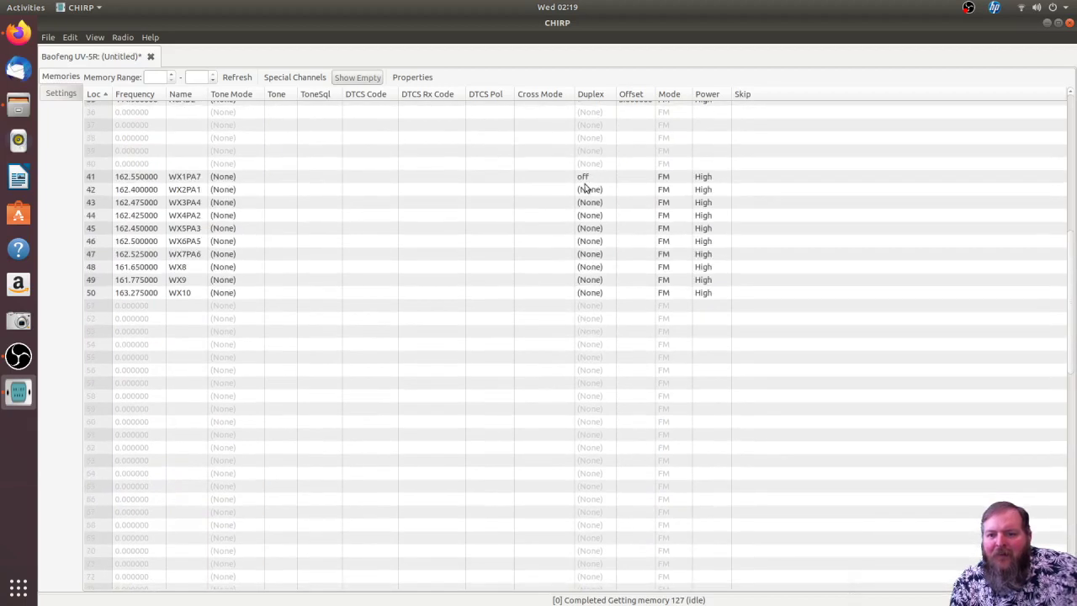
# Set the WX1PA7 weather channel's mode to NFM and its power to Low.
pyautogui.click(678, 178)
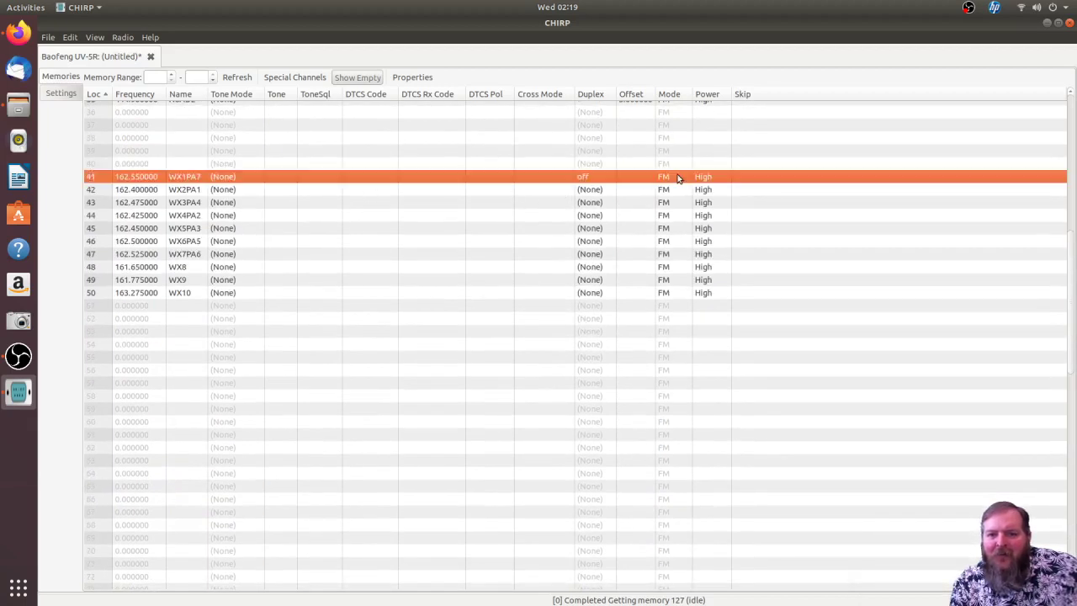
pyautogui.click(678, 177)
pyautogui.click(677, 189)
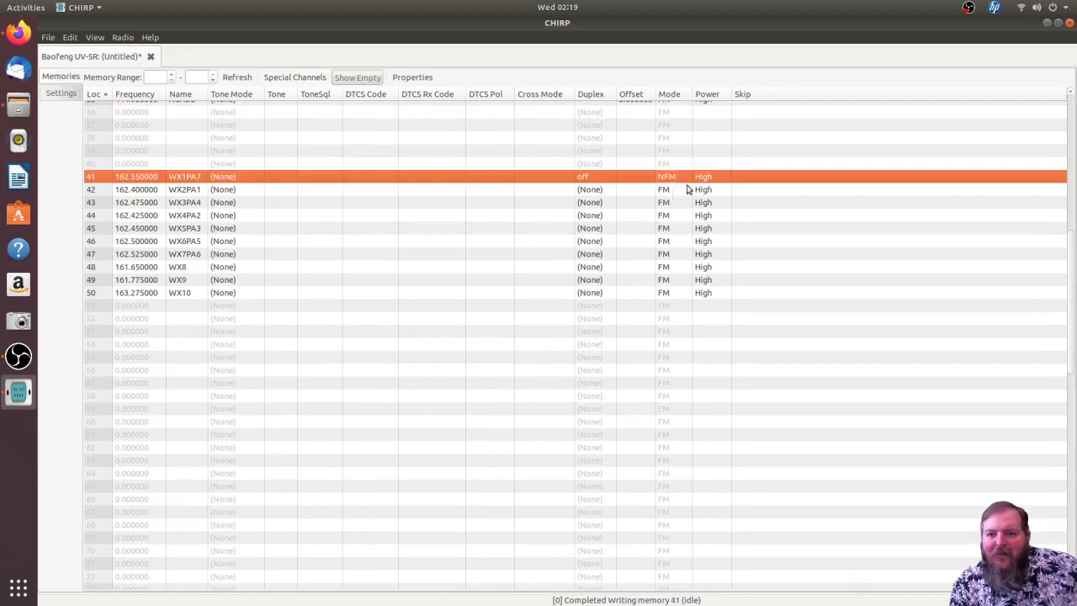
pyautogui.click(705, 179)
pyautogui.click(705, 189)
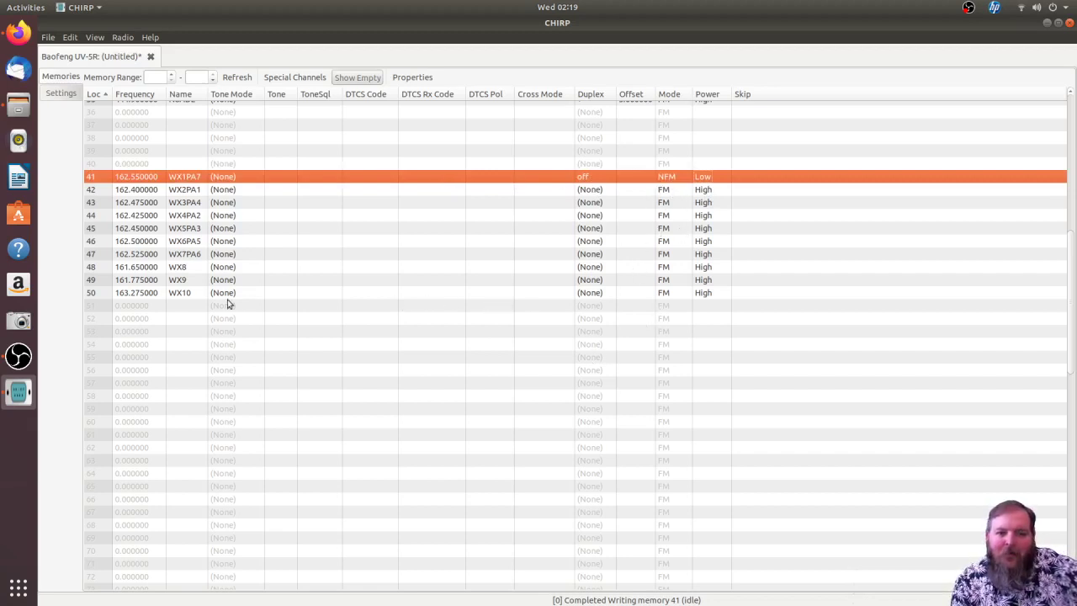
# Open the shared memory properties of weather channels 41 through 50 and set their duplex to off.
pyautogui.keyDown('shift'); pyautogui.click(143, 293); pyautogui.keyUp('shift')
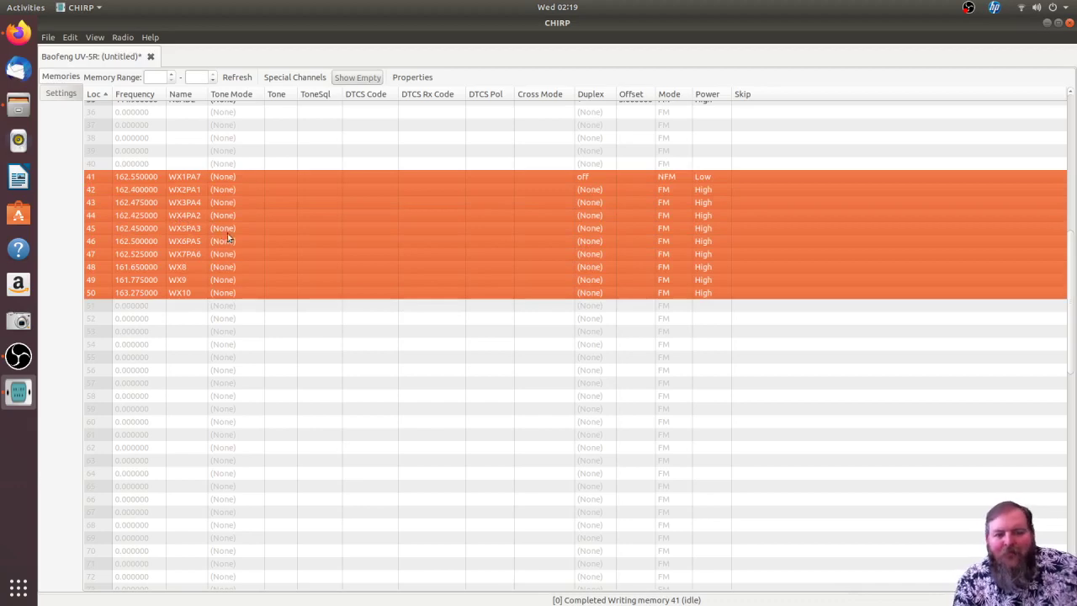
pyautogui.rightClick(464, 221)
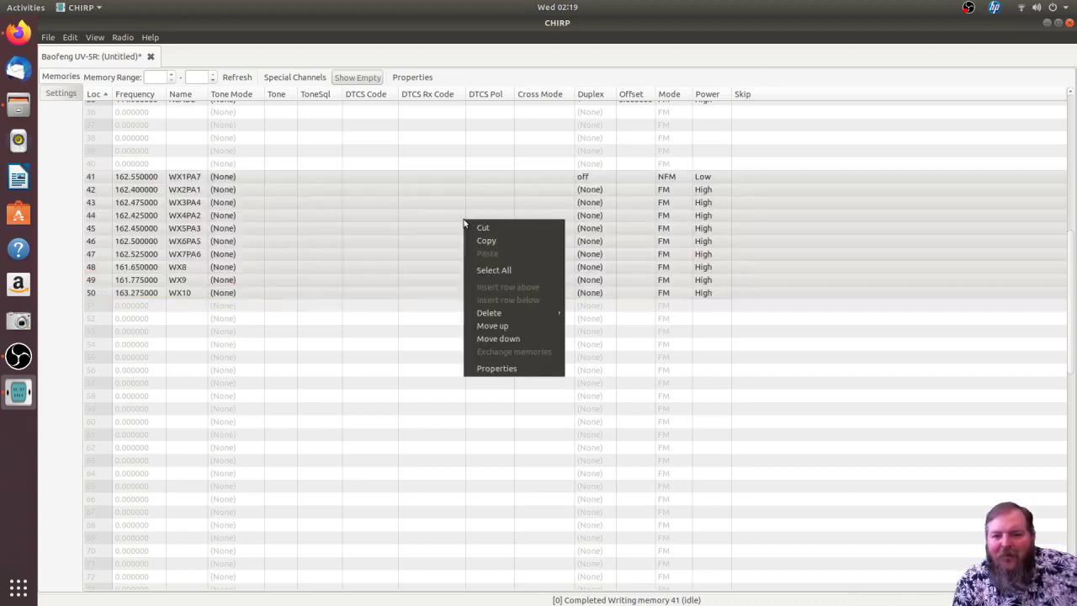
pyautogui.click(496, 369)
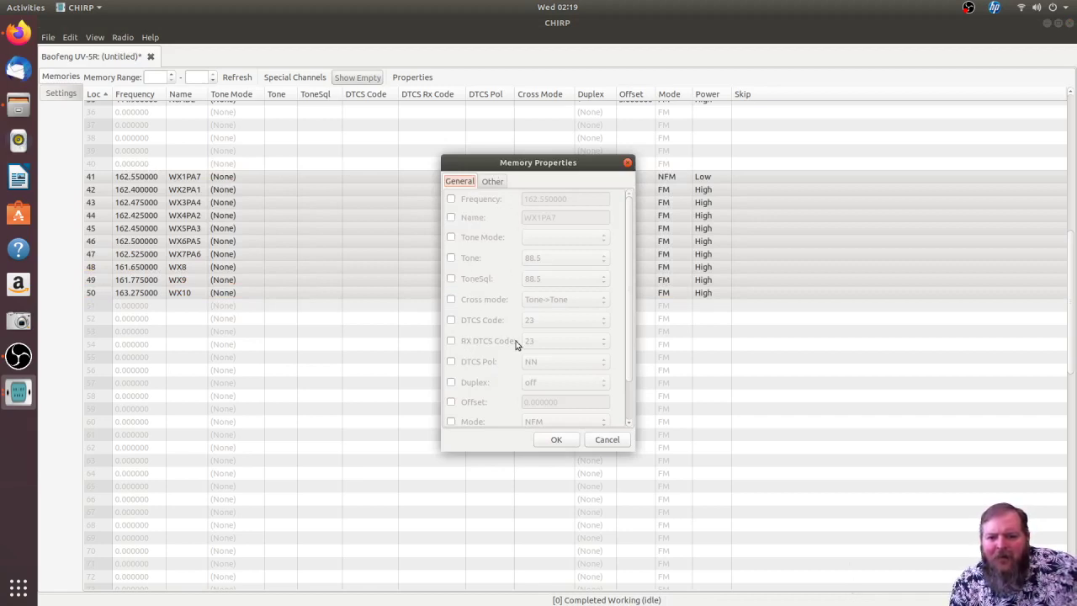
pyautogui.scroll(-1, 501, 360)
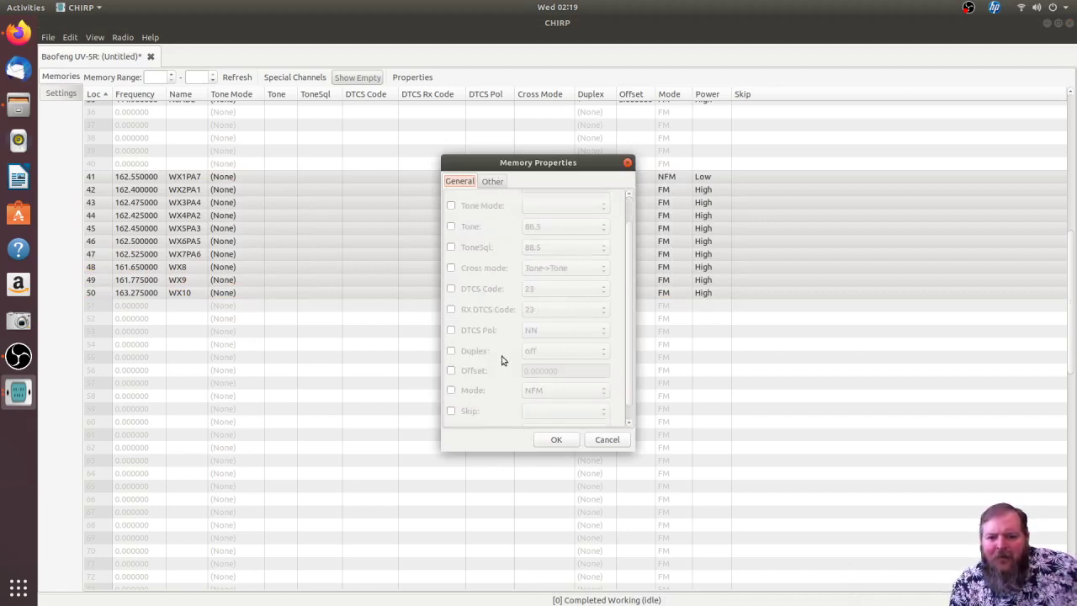
pyautogui.click(451, 352)
pyautogui.click(561, 351)
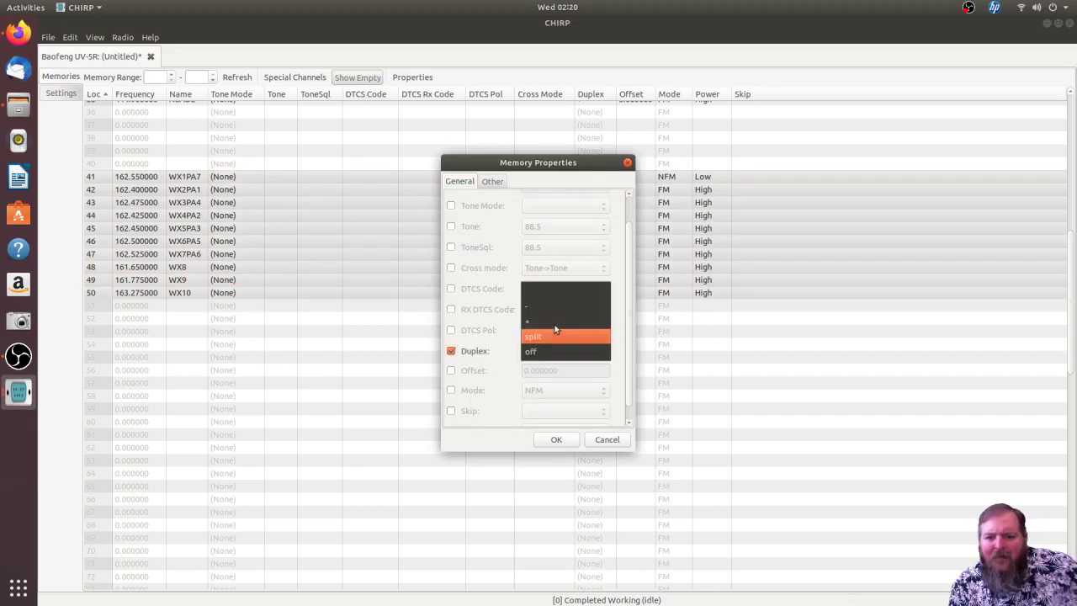
pyautogui.click(536, 352)
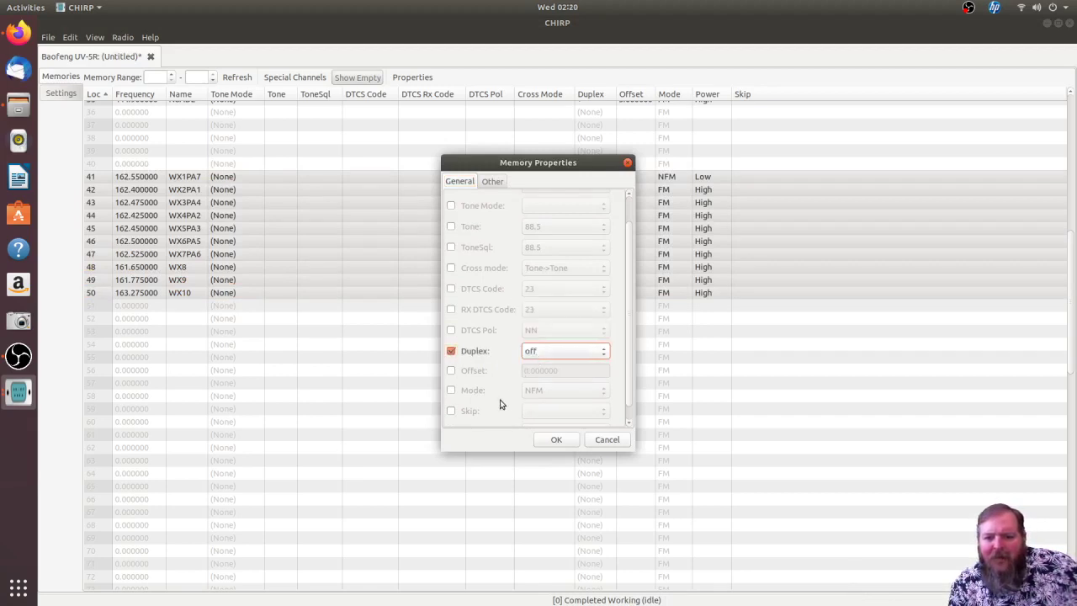
# Include mode NFM and power Low in the shared properties and apply them to weather channels 41 through 50.
pyautogui.click(450, 390)
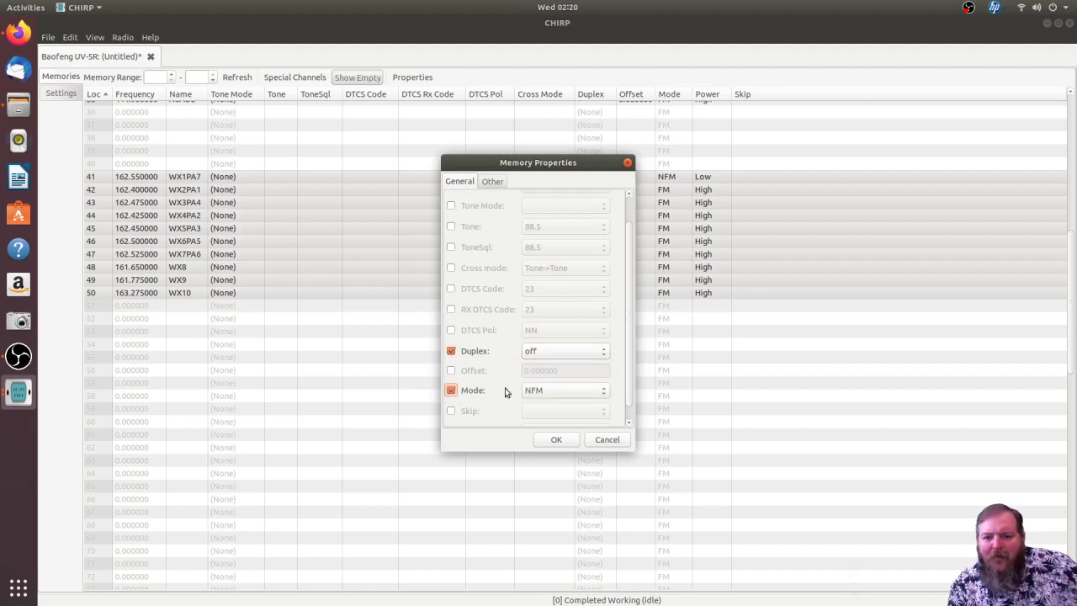
pyautogui.click(530, 390)
pyautogui.click(531, 391)
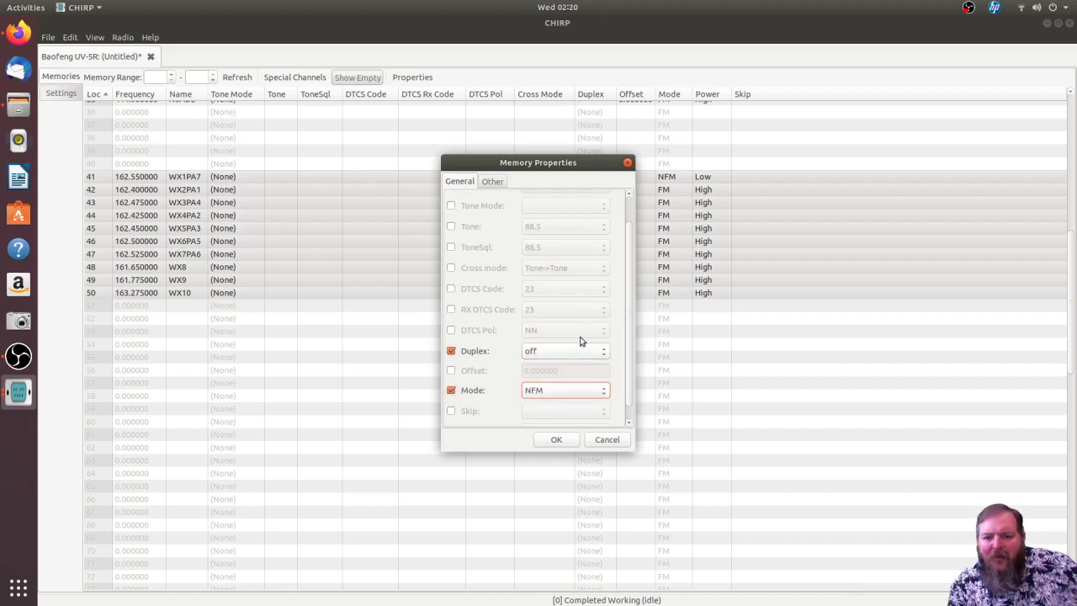
pyautogui.scroll(-1, 631, 313)
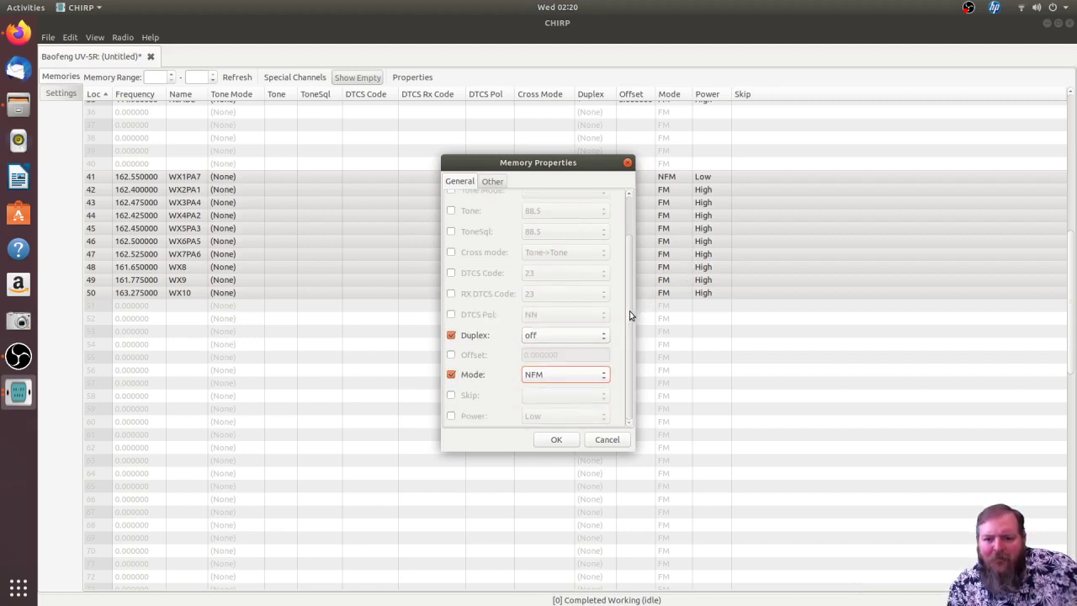
pyautogui.click(451, 417)
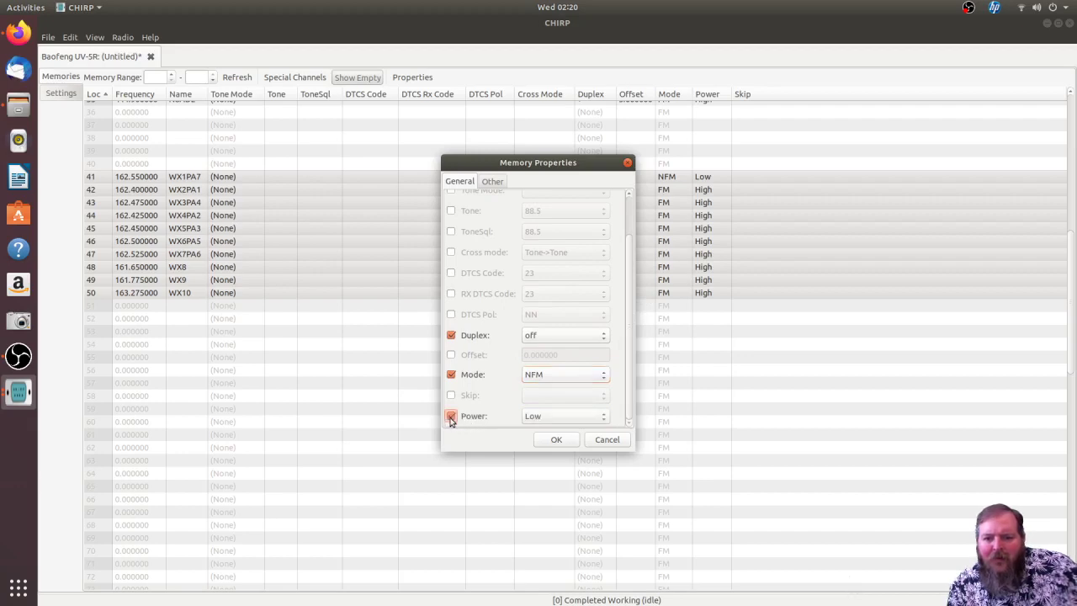
pyautogui.click(557, 440)
# Enter the frequency 146.520 in the empty memory at location 36, directly after the last repeater.
pyautogui.scroll(-3, 604, 371)
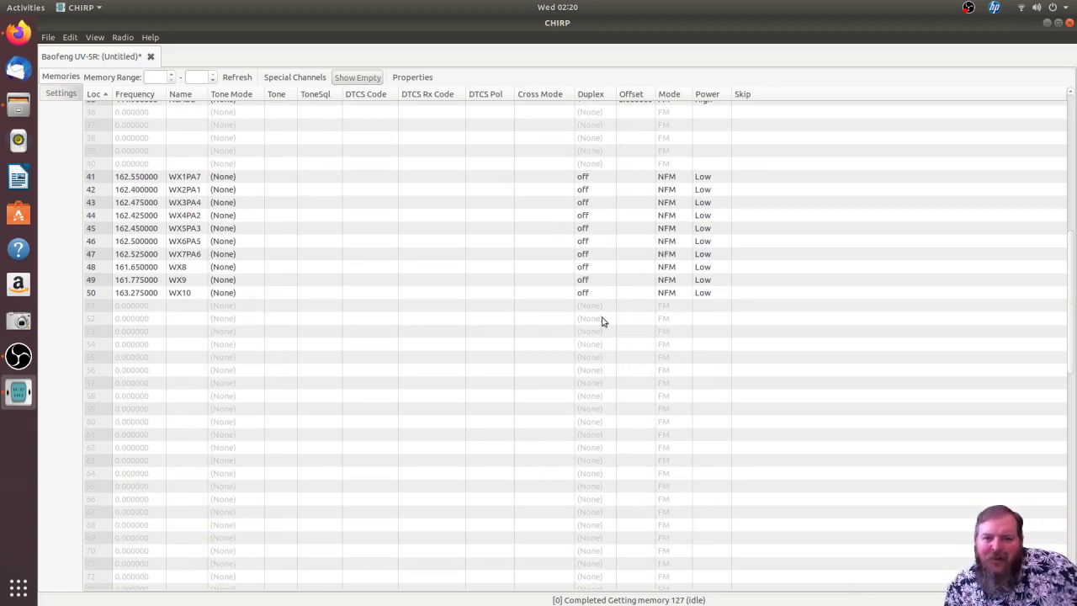
pyautogui.scroll(3, 474, 342)
pyautogui.scroll(6, 474, 342)
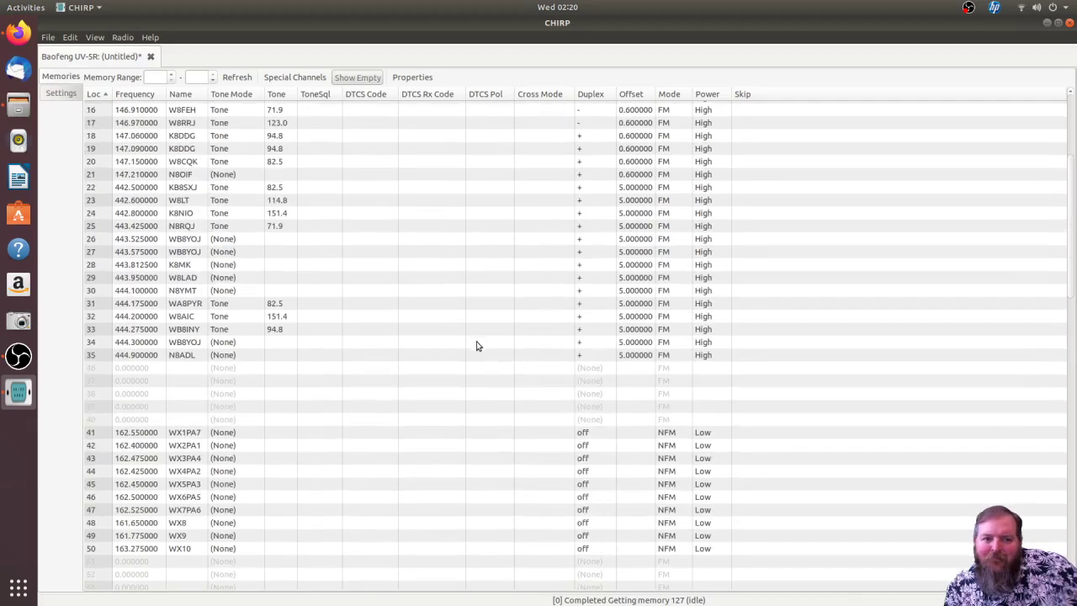
pyautogui.scroll(-6, 467, 371)
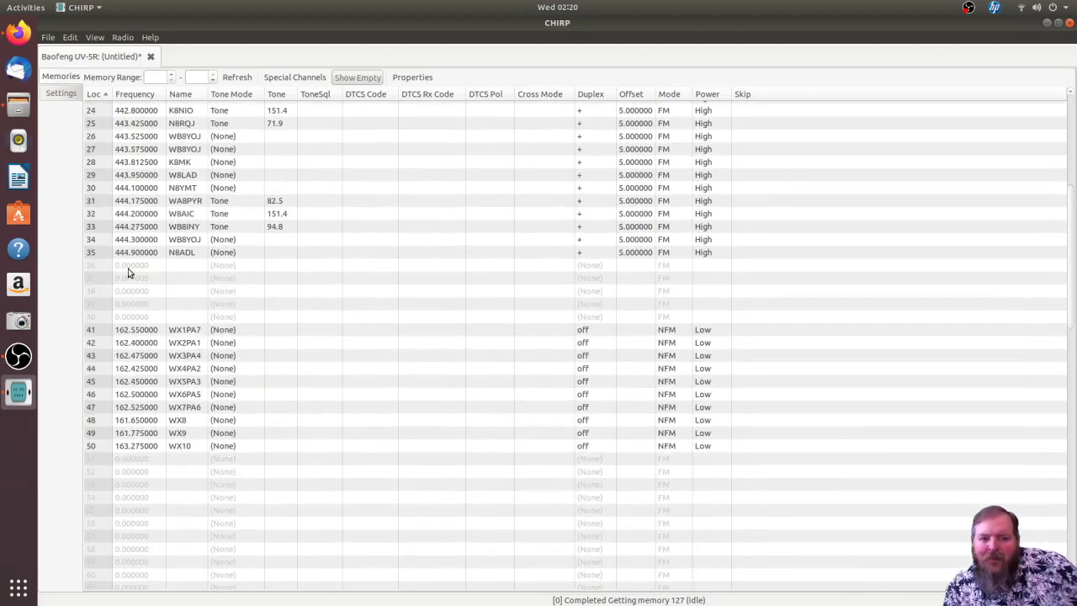
pyautogui.click(131, 266)
pyautogui.click(131, 266)
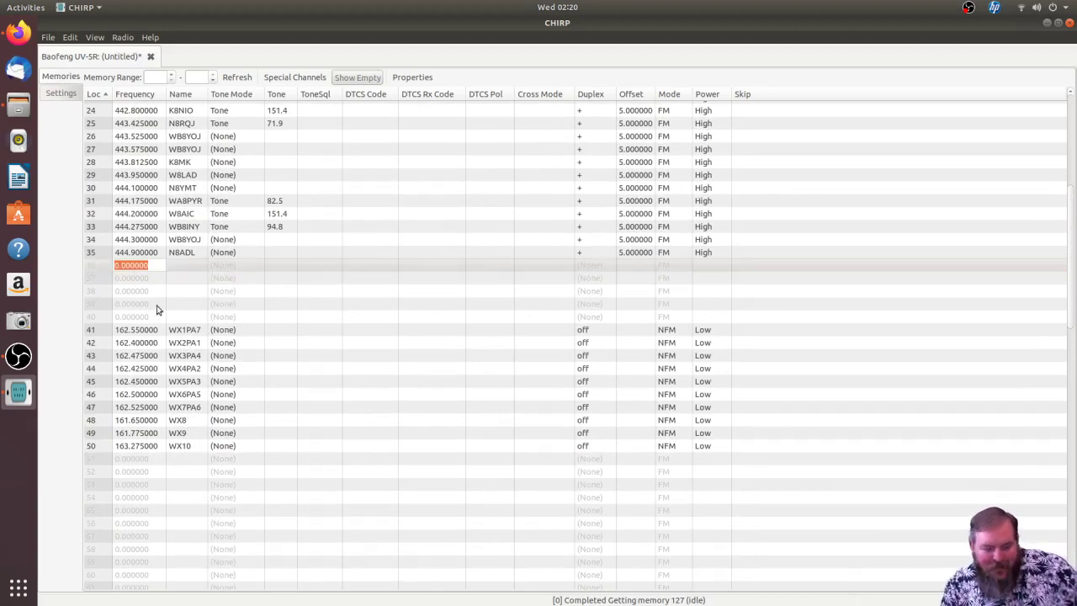
pyautogui.write('146.520')
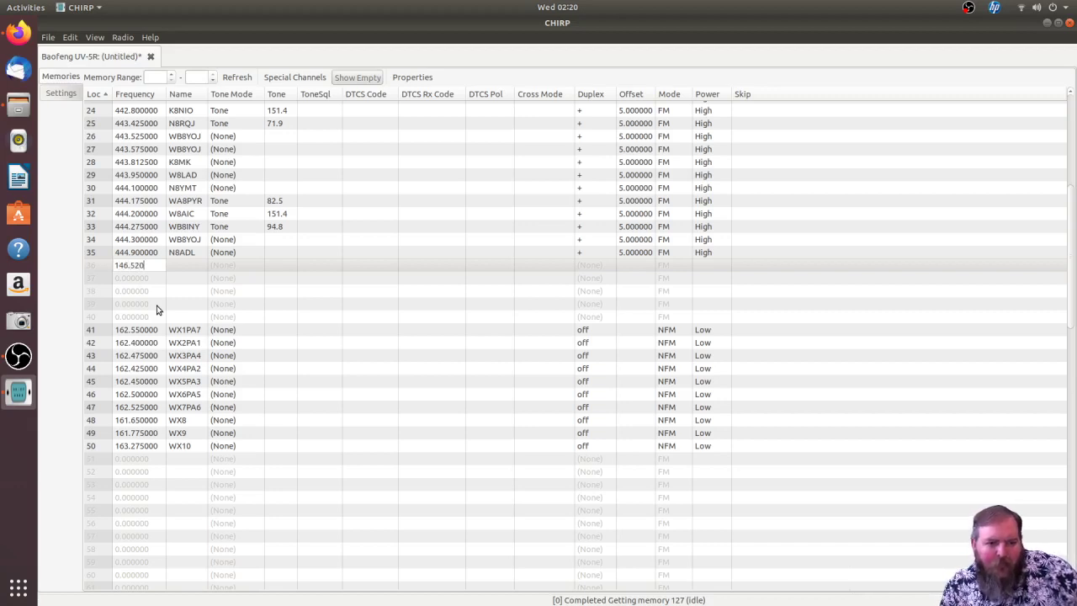
pyautogui.click(156, 281)
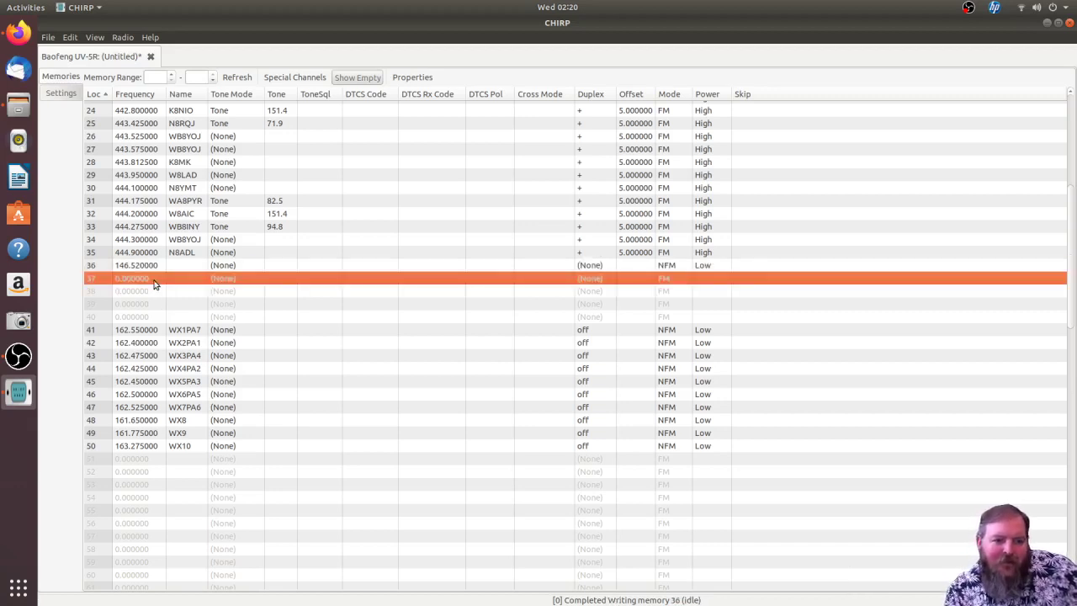
# Enter the frequency 146.49 in the empty memory at location 37.
pyautogui.click(141, 281)
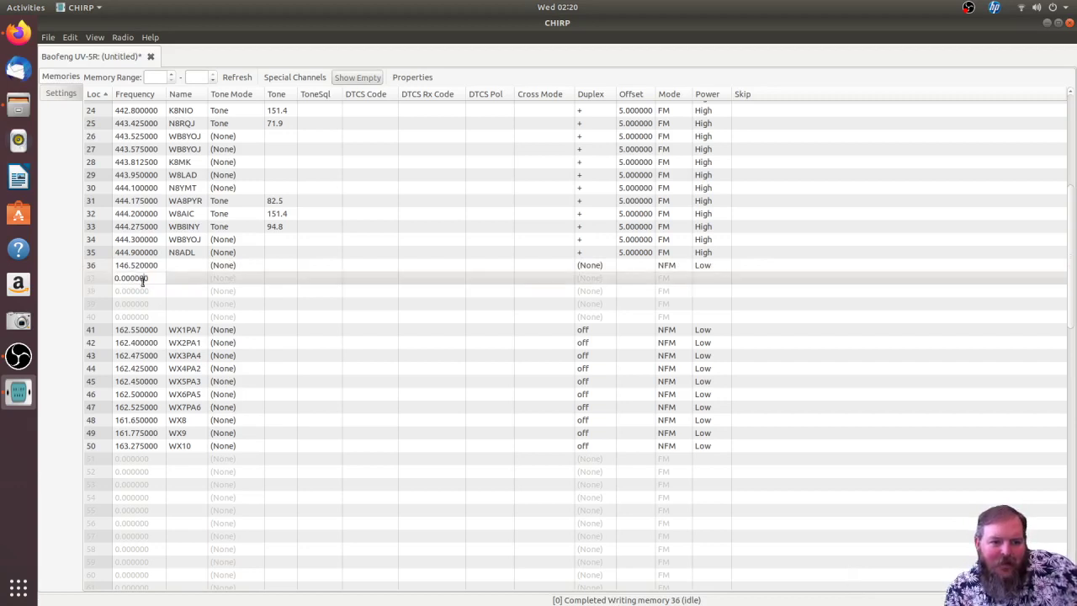
pyautogui.moveTo(156, 276); pyautogui.dragTo(82, 284)
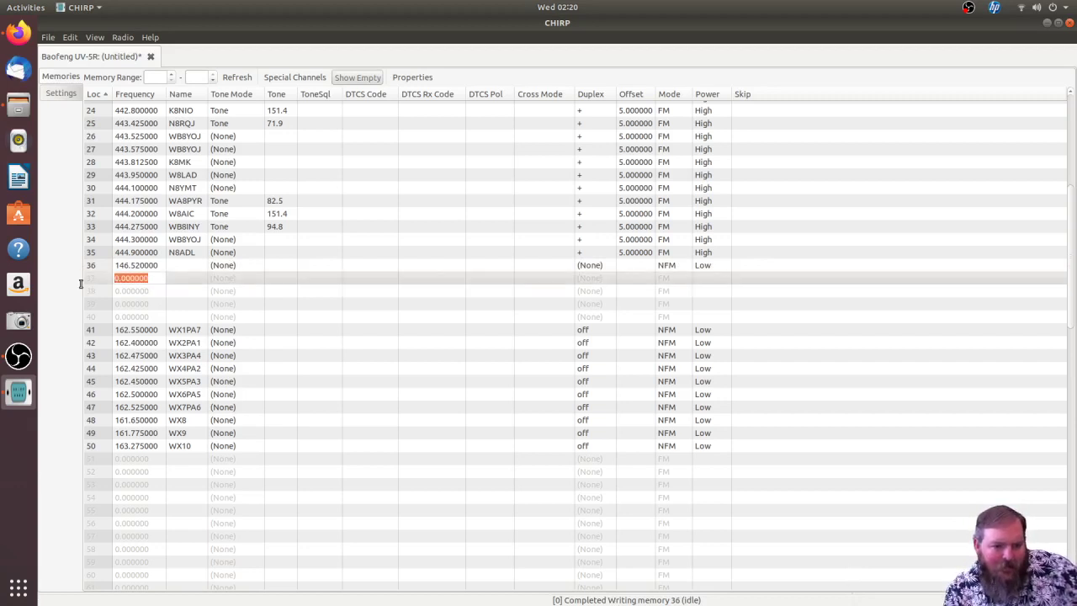
pyautogui.write('1')
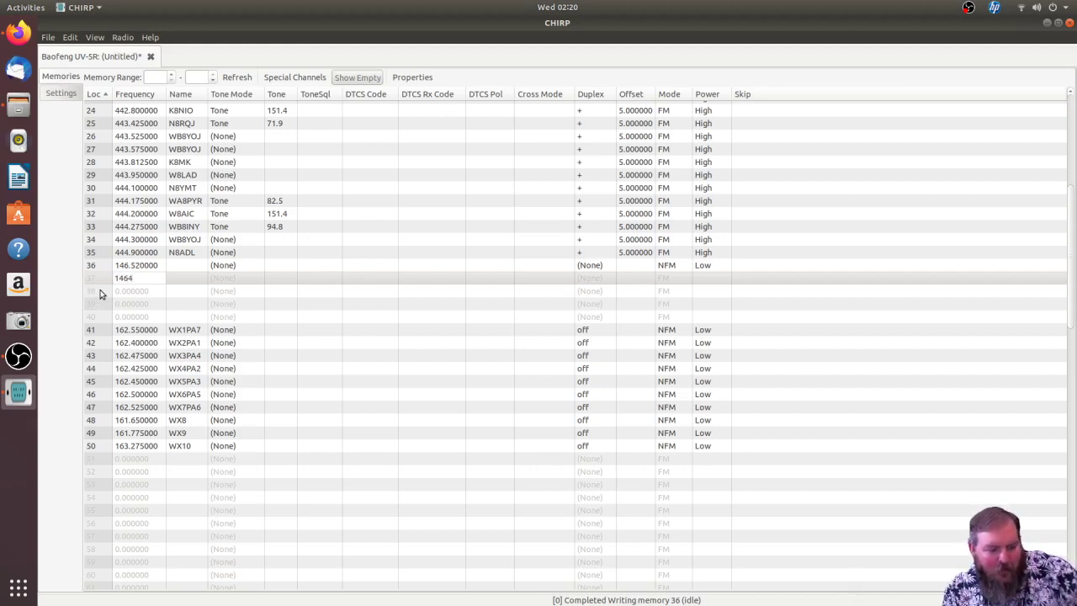
pyautogui.write('46.49')
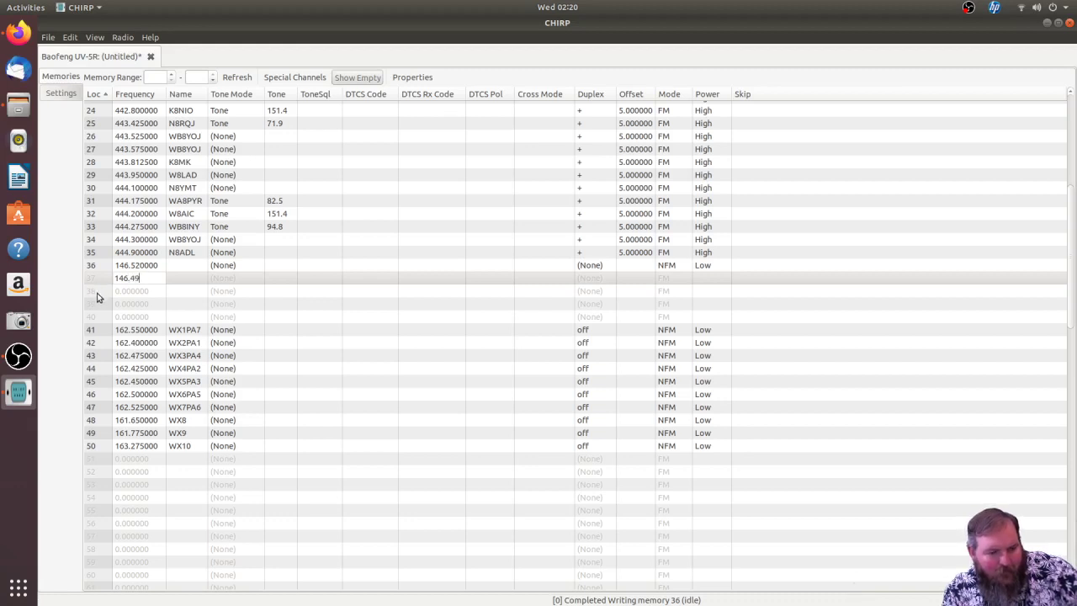
pyautogui.click(150, 288)
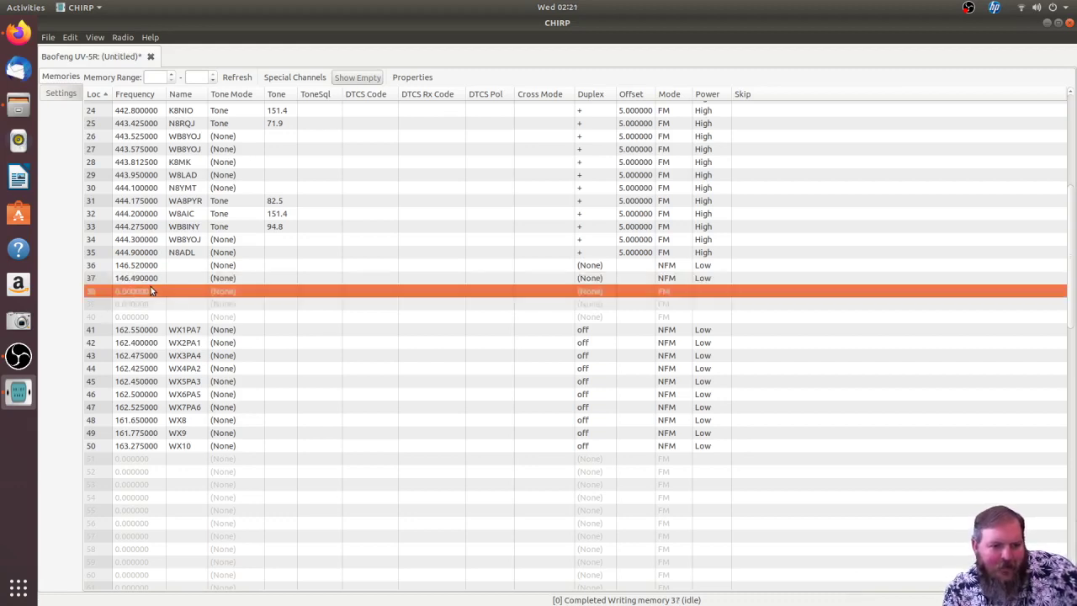
# Select the 146.520 and 146.490 memories at locations 36 and 37 and move them together up through the repeater entries.
pyautogui.click(155, 280)
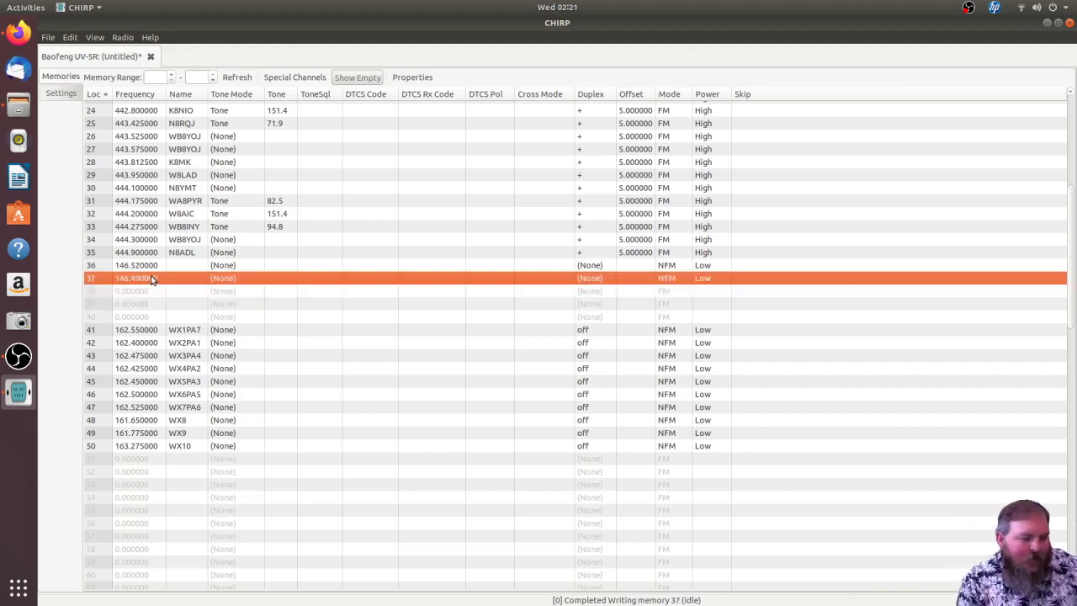
pyautogui.keyDown('shift'); pyautogui.click(148, 268); pyautogui.keyUp('shift')
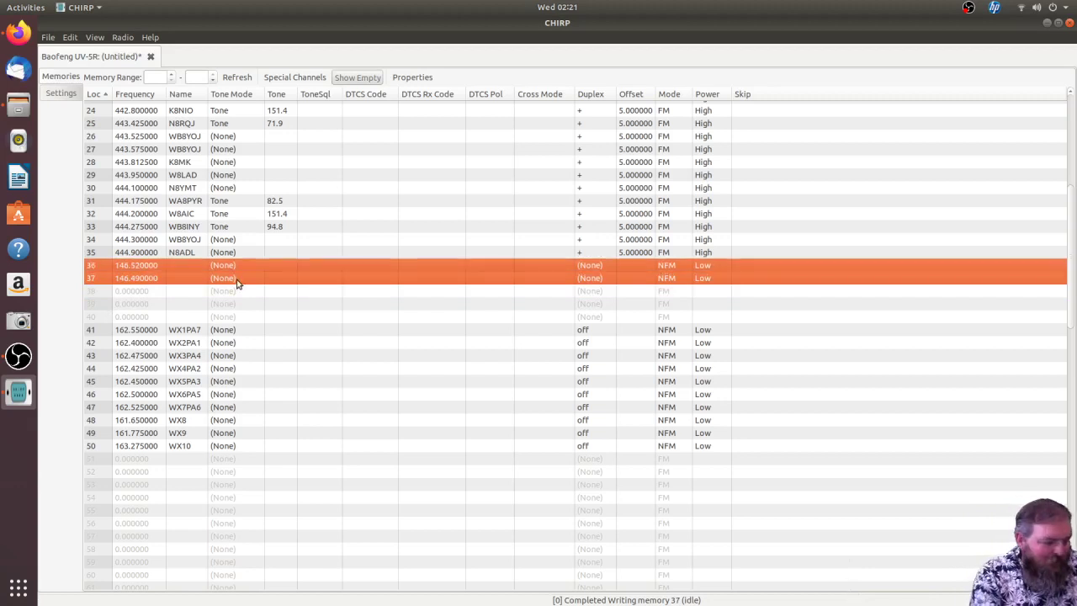
pyautogui.hotkey('ctrl', 'Up')
pyautogui.hotkey('ctrl', 'Up')
pyautogui.hotkey('ctrl', 'Up')
pyautogui.hotkey('ctrl', 'Up')
pyautogui.hotkey('ctrl', 'Up')
pyautogui.hotkey('ctrl', 'Up')
pyautogui.hotkey('ctrl', 'Up')
pyautogui.hotkey('ctrl', 'Up')
pyautogui.hotkey('ctrl', 'Up')
pyautogui.hotkey('ctrl', 'Up')
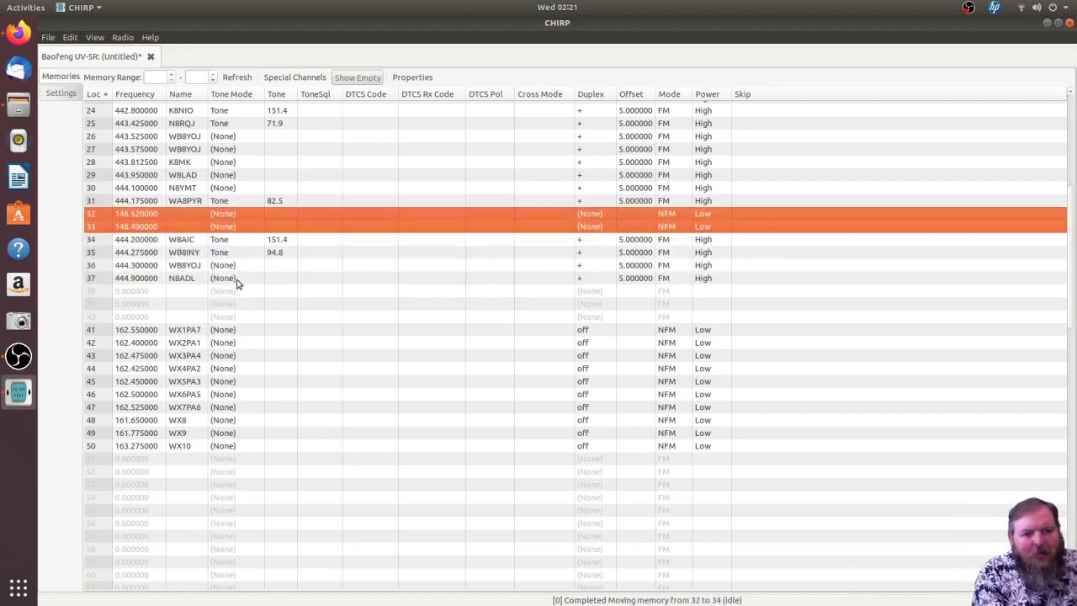
pyautogui.hotkey('ctrl', 'Up')
pyautogui.hotkey('ctrl', 'Up')
pyautogui.hotkey('ctrl', 'Up')
pyautogui.hotkey('ctrl', 'Up')
pyautogui.hotkey('ctrl', 'Up')
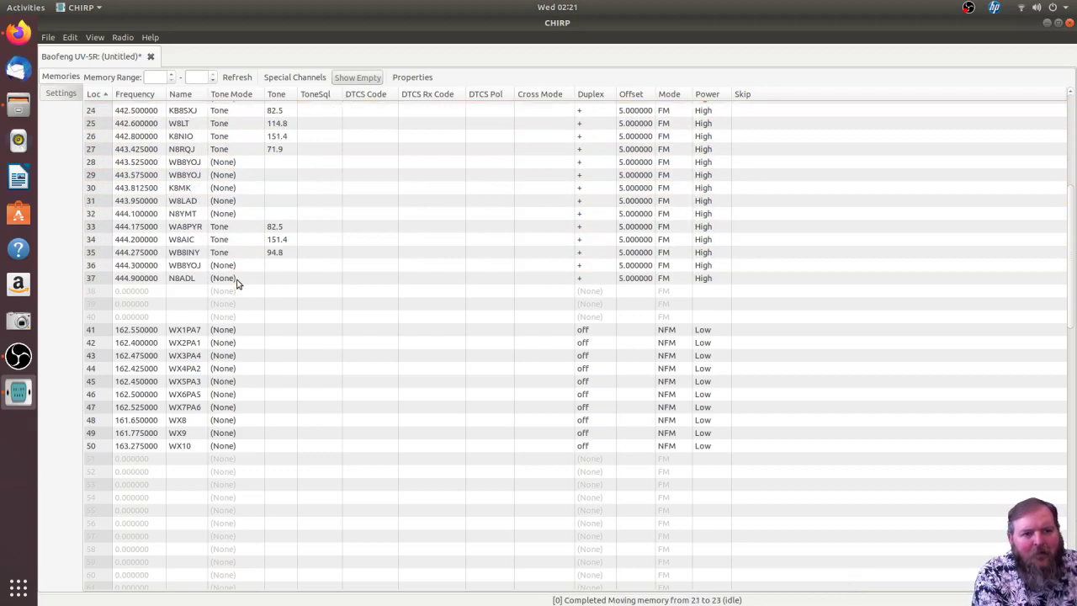
# Move the 146.520 and 146.490 memories together down past the weather channels to locations 50 and 51.
pyautogui.hotkey('ctrl', 'Down')
pyautogui.hotkey('ctrl', 'Down')
pyautogui.hotkey('ctrl', 'Down')
pyautogui.hotkey('ctrl', 'Down')
pyautogui.hotkey('ctrl', 'Down')
pyautogui.hotkey('ctrl', 'Down')
pyautogui.hotkey('ctrl', 'Down')
pyautogui.hotkey('ctrl', 'Down')
pyautogui.hotkey('ctrl', 'Down')
pyautogui.hotkey('ctrl', 'Down')
pyautogui.hotkey('ctrl', 'Down')
pyautogui.hotkey('ctrl', 'Down')
pyautogui.hotkey('ctrl', 'Down')
pyautogui.hotkey('ctrl', 'Down')
pyautogui.hotkey('ctrl', 'Down')
pyautogui.hotkey('ctrl', 'Down')
pyautogui.hotkey('ctrl', 'Down')
pyautogui.hotkey('ctrl', 'Down')
pyautogui.hotkey('ctrl', 'Down')
pyautogui.hotkey('ctrl', 'Down')
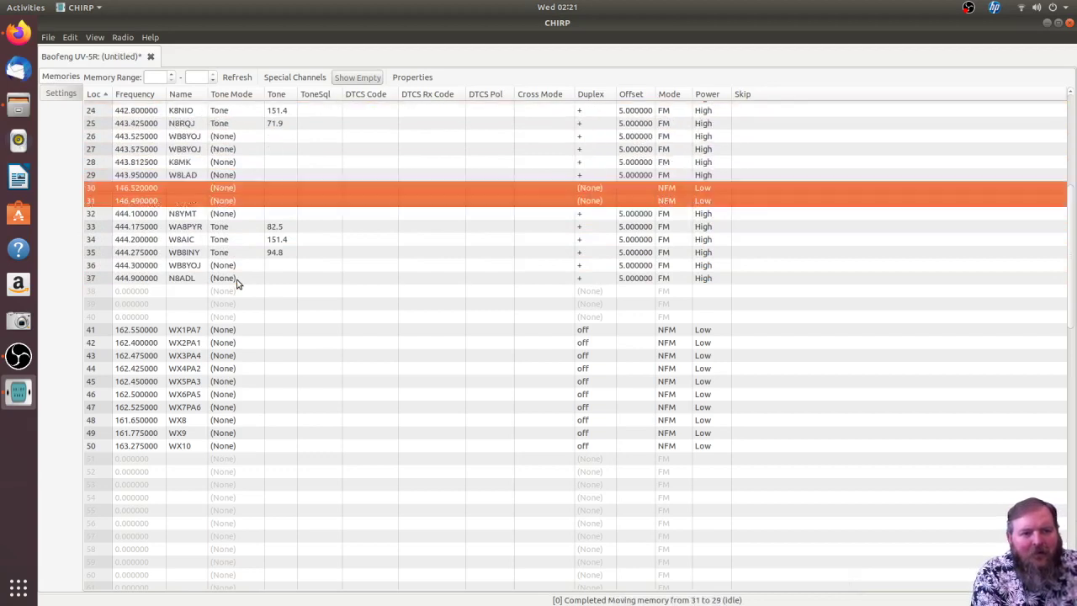
pyautogui.hotkey('ctrl', 'Down')
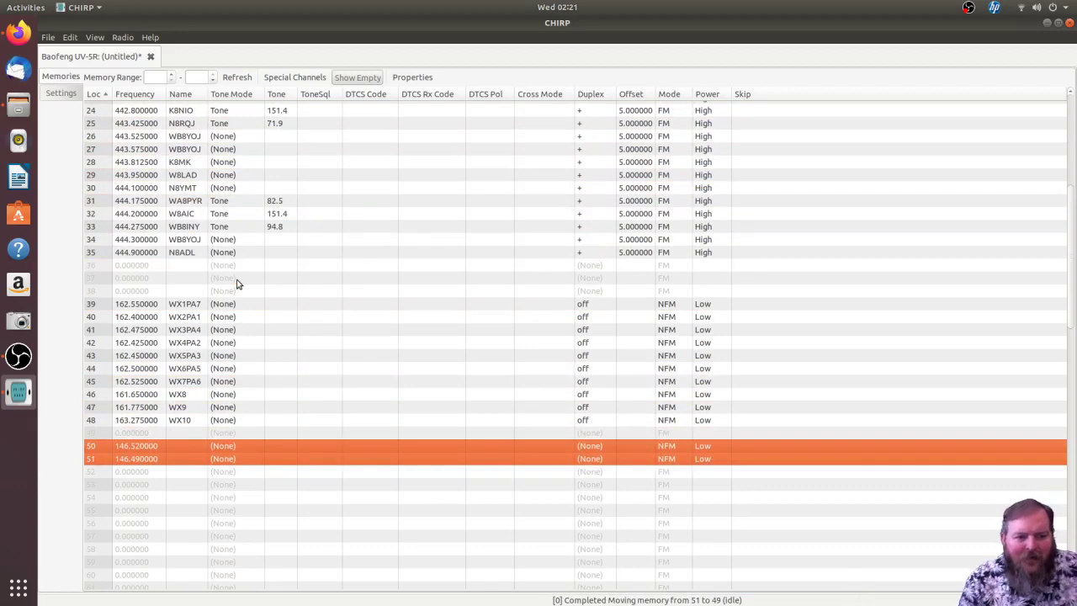
# Check the order of the whole memory list, from location 0 down through the empty locations past 100.
pyautogui.scroll(5, 210, 480)
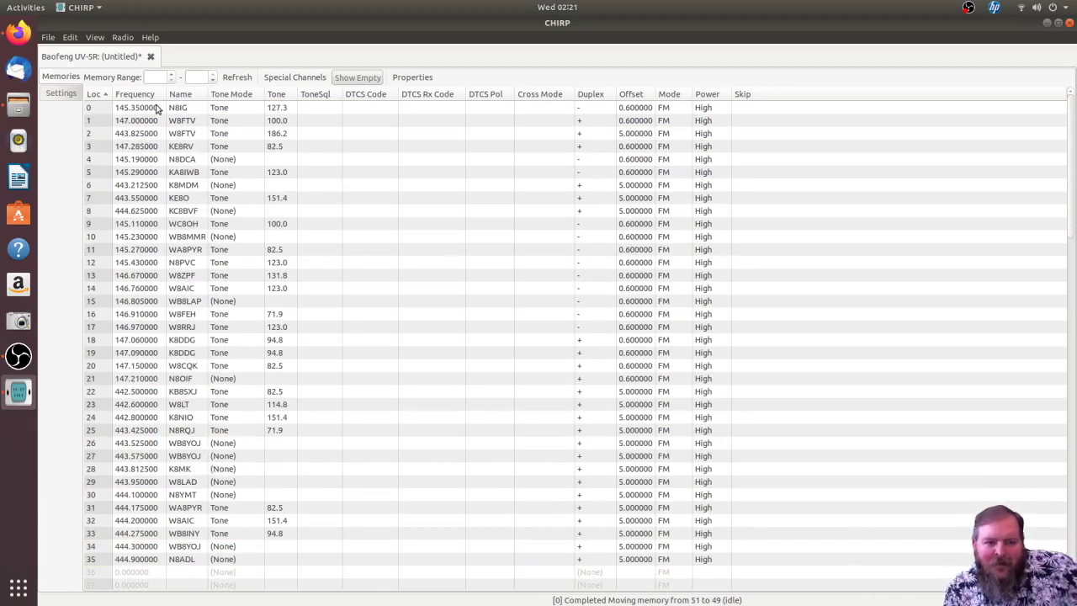
pyautogui.scroll(-5, 123, 402)
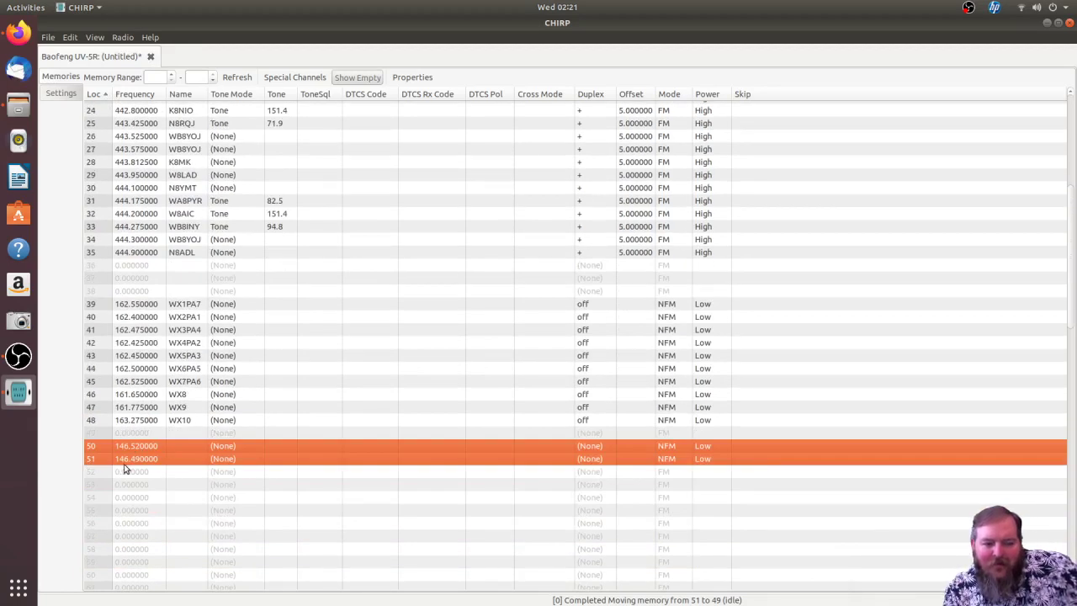
pyautogui.scroll(-2, 125, 469)
pyautogui.scroll(-12, 135, 366)
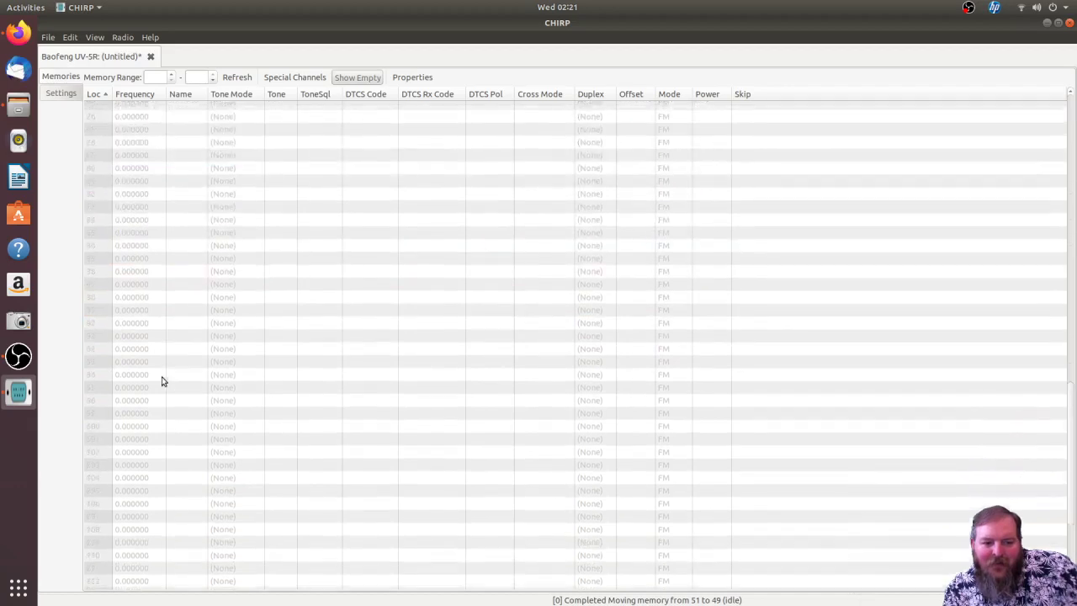
pyautogui.scroll(15, 264, 433)
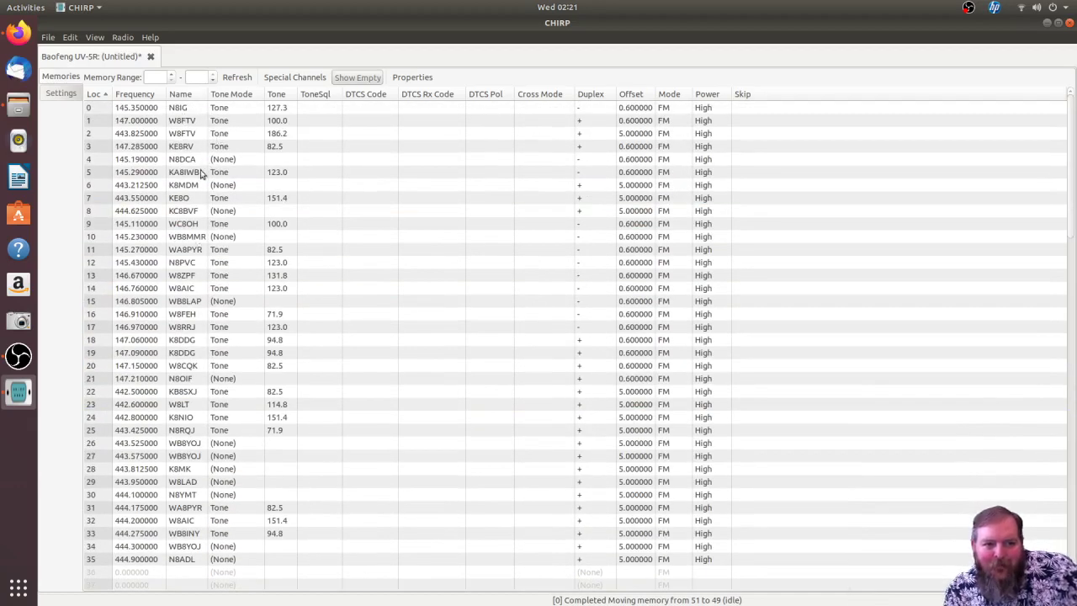
# Review the basic, advanced and other radio settings, and set the work mode frequencies to 146.52 for VFO A and 446.00 for VFO B.
pyautogui.click(61, 93)
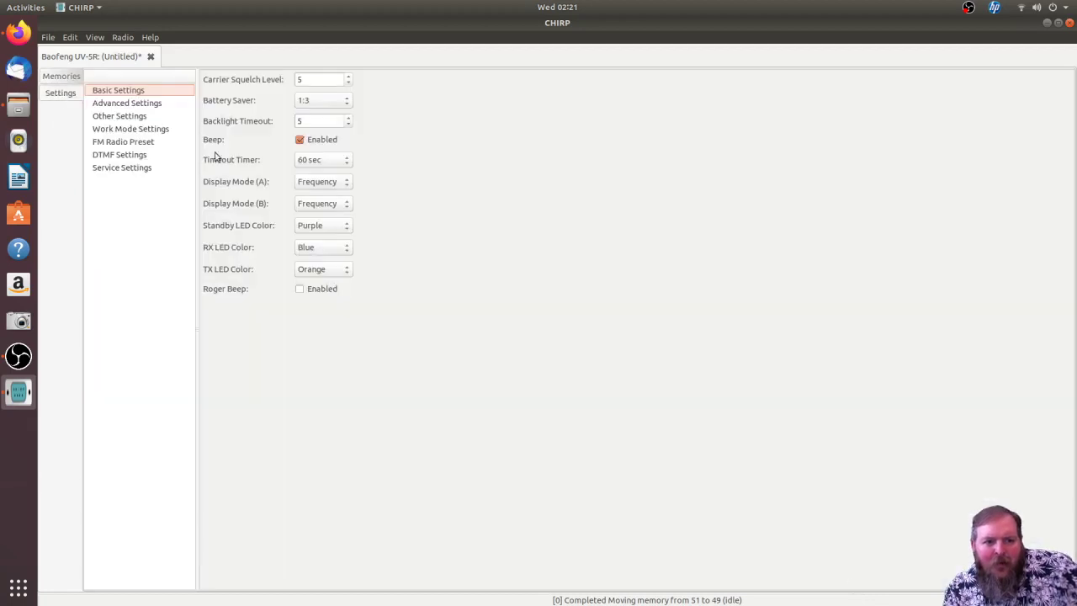
pyautogui.click(133, 104)
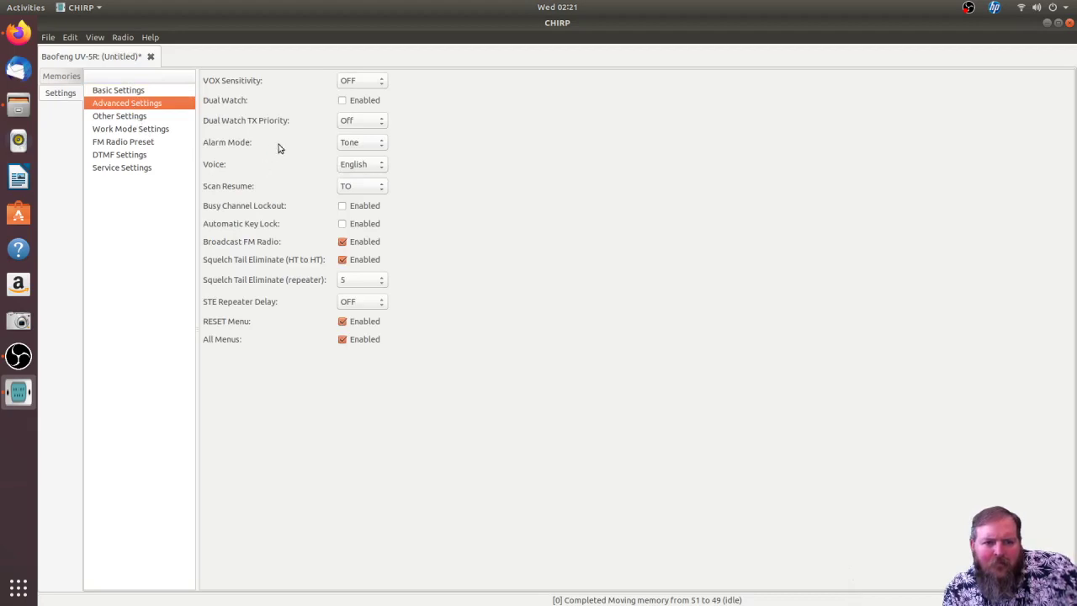
pyautogui.click(108, 120)
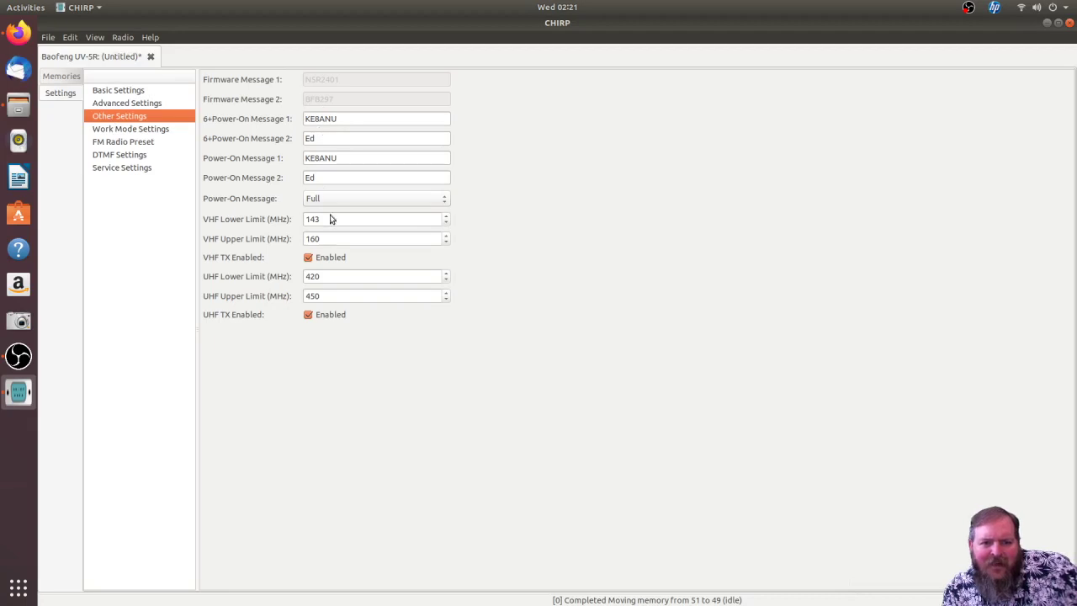
pyautogui.click(147, 129)
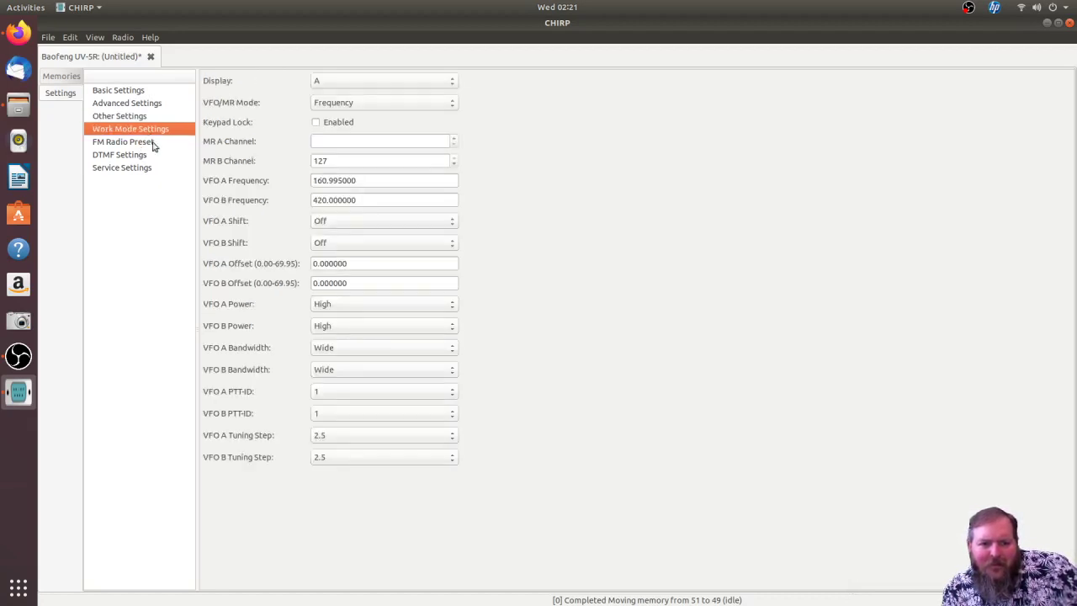
pyautogui.moveTo(353, 179); pyautogui.dragTo(254, 180)
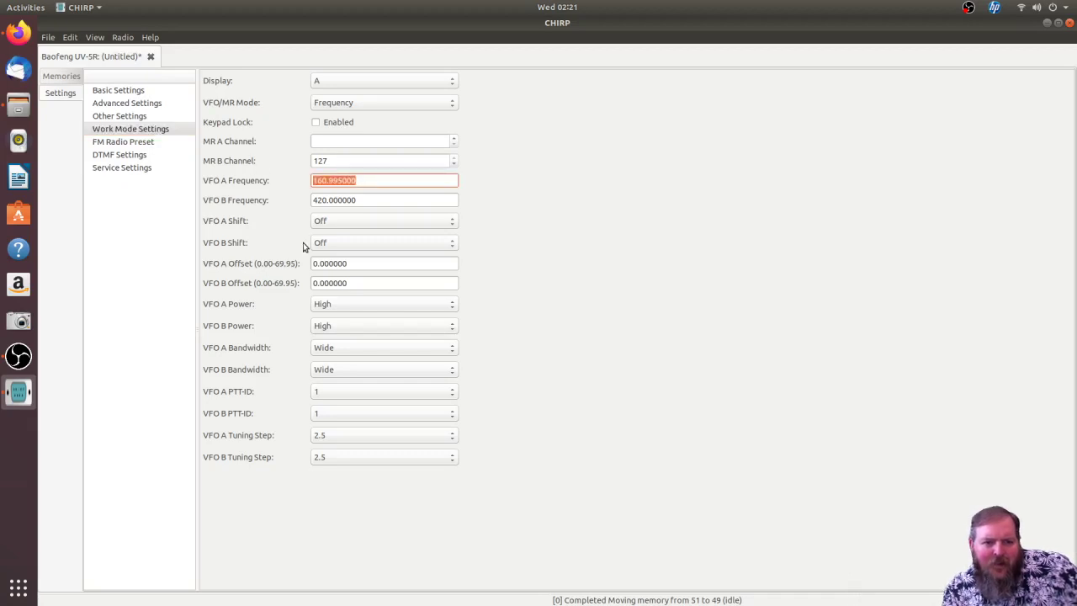
pyautogui.write('146.')
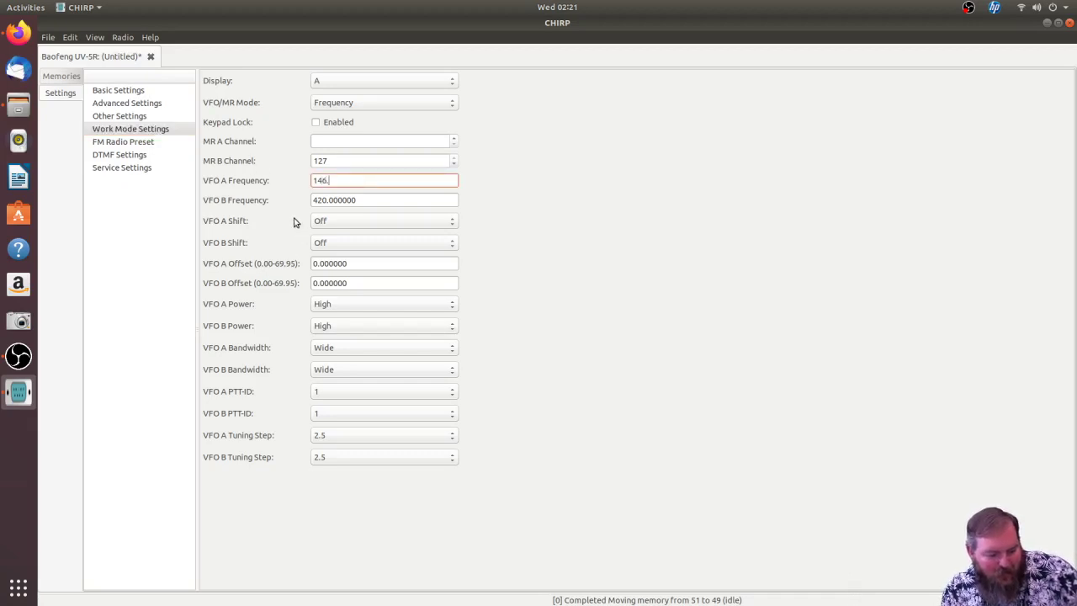
pyautogui.write('52')
pyautogui.click(370, 202)
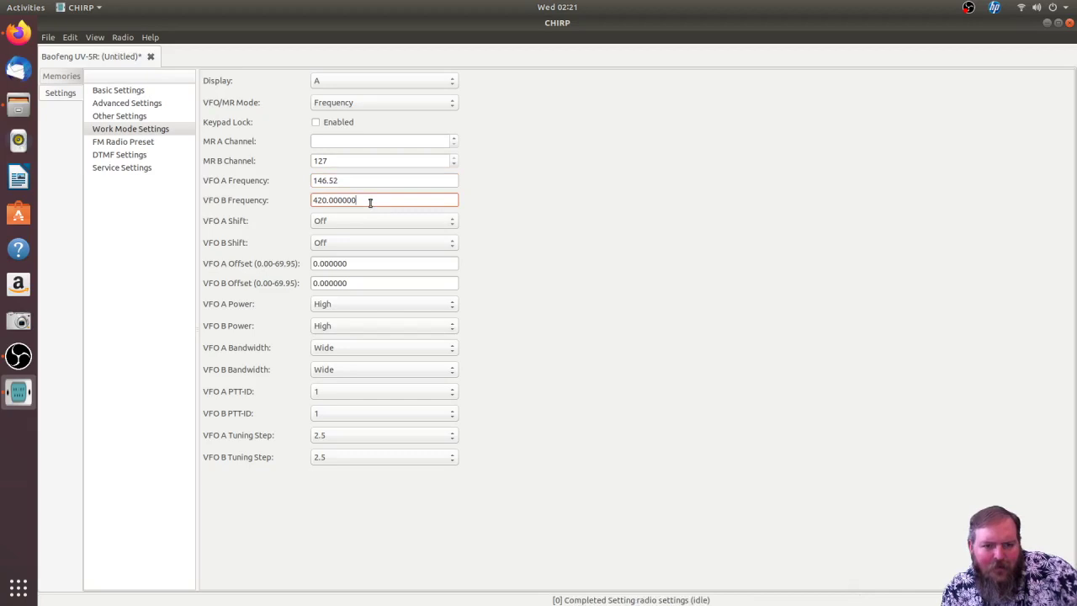
pyautogui.moveTo(370, 201); pyautogui.dragTo(284, 185)
pyautogui.write('446')
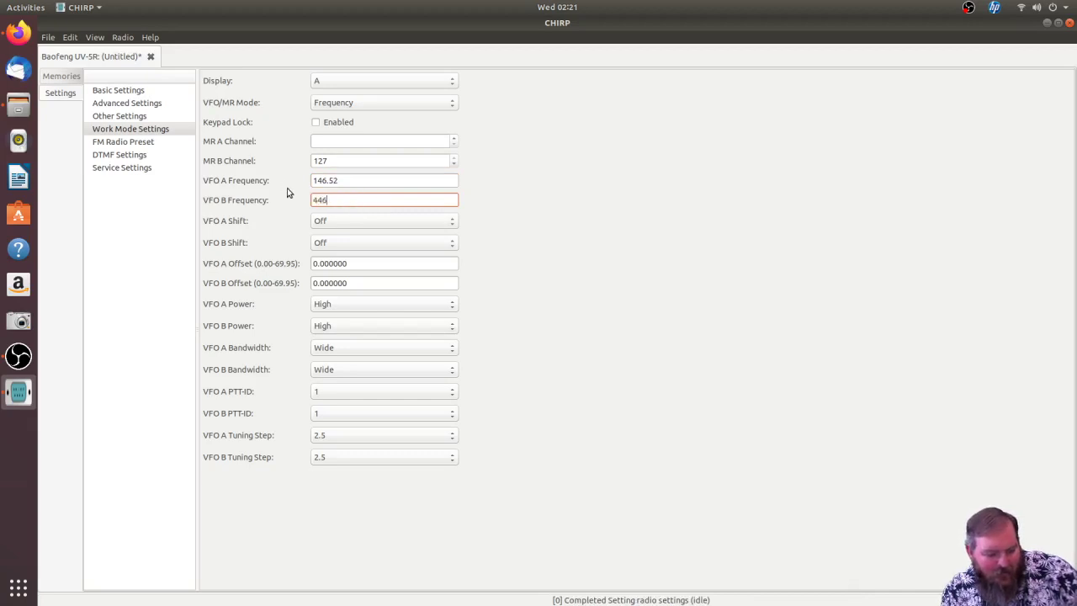
pyautogui.write('.00')
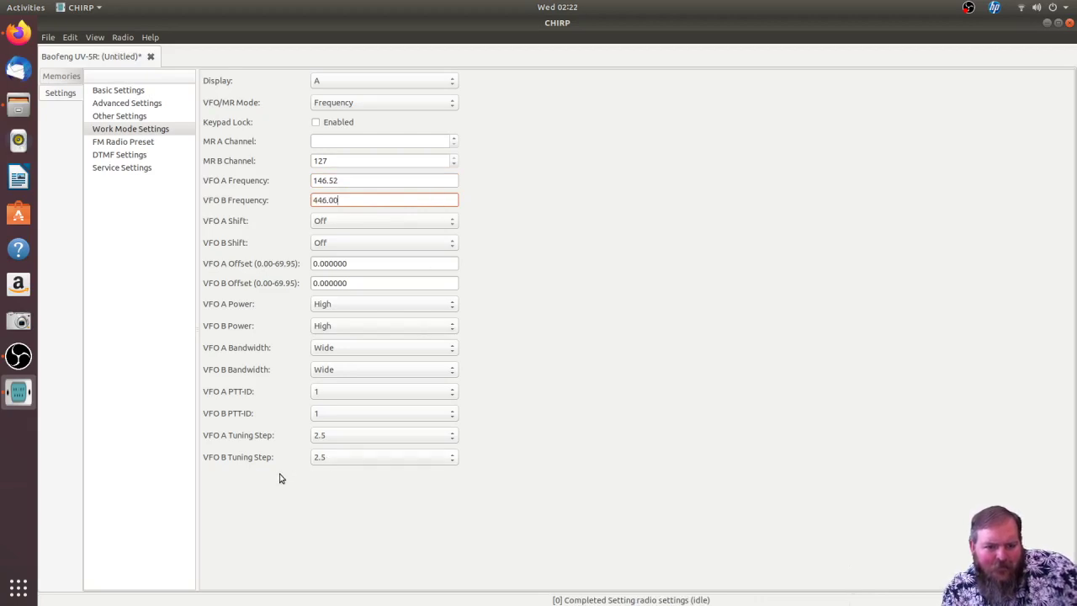
# Upload the memories and settings to the Baofeng UV-5R over port /dev/ttyUSB0, accepting the radio instructions and the experimental driver.
pyautogui.click(67, 77)
pyautogui.click(119, 40)
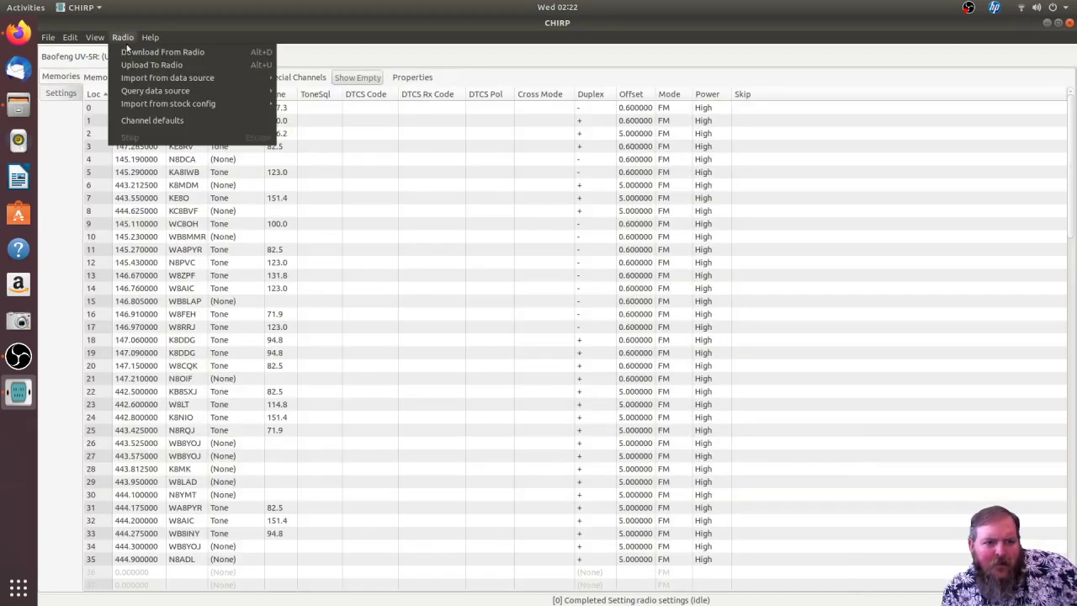
pyautogui.click(128, 66)
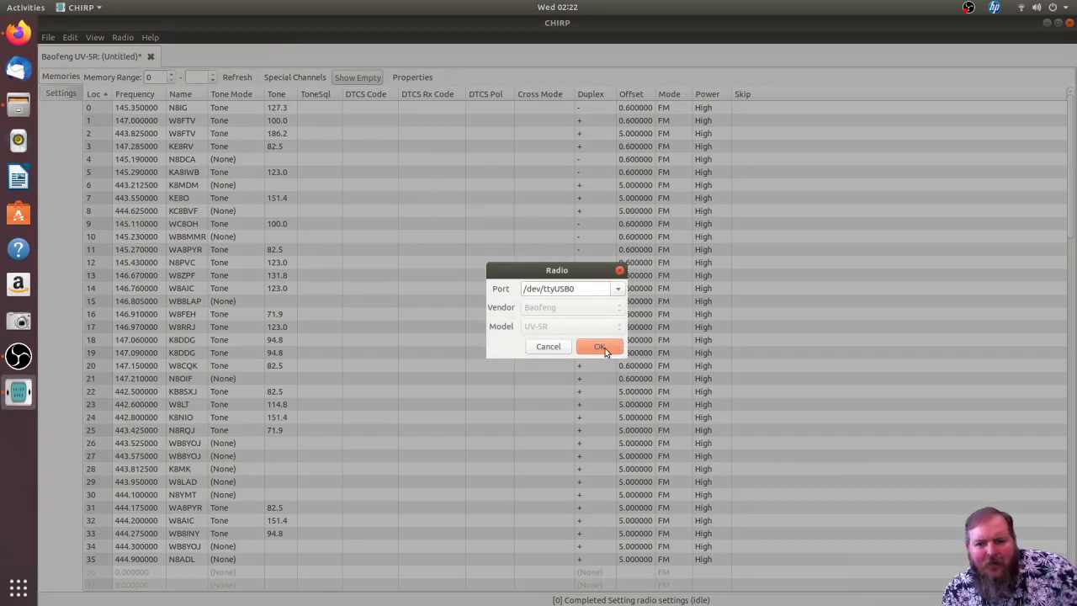
pyautogui.click(601, 348)
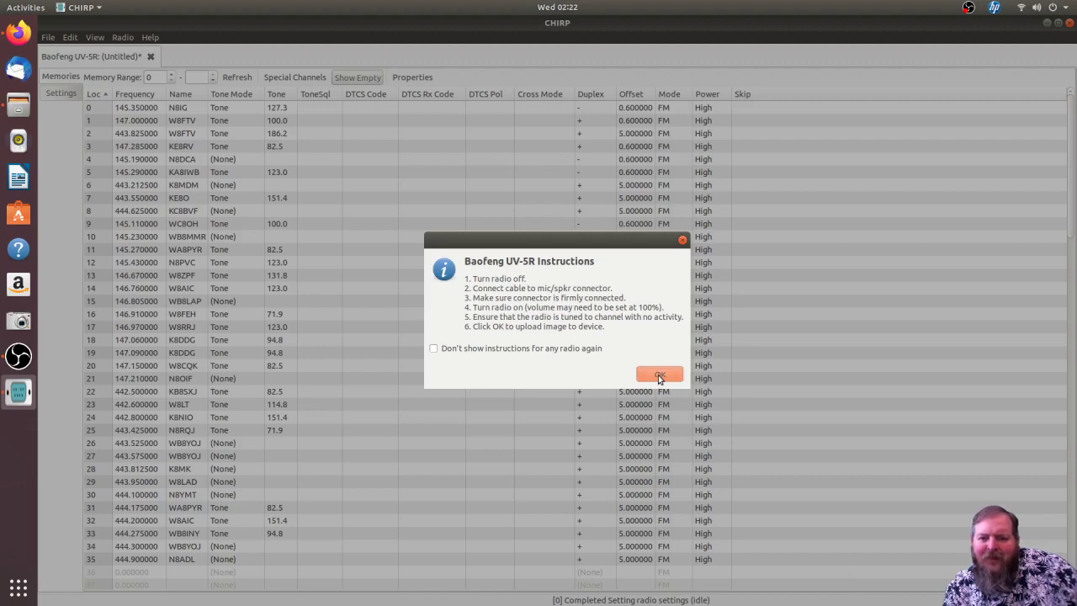
pyautogui.click(658, 374)
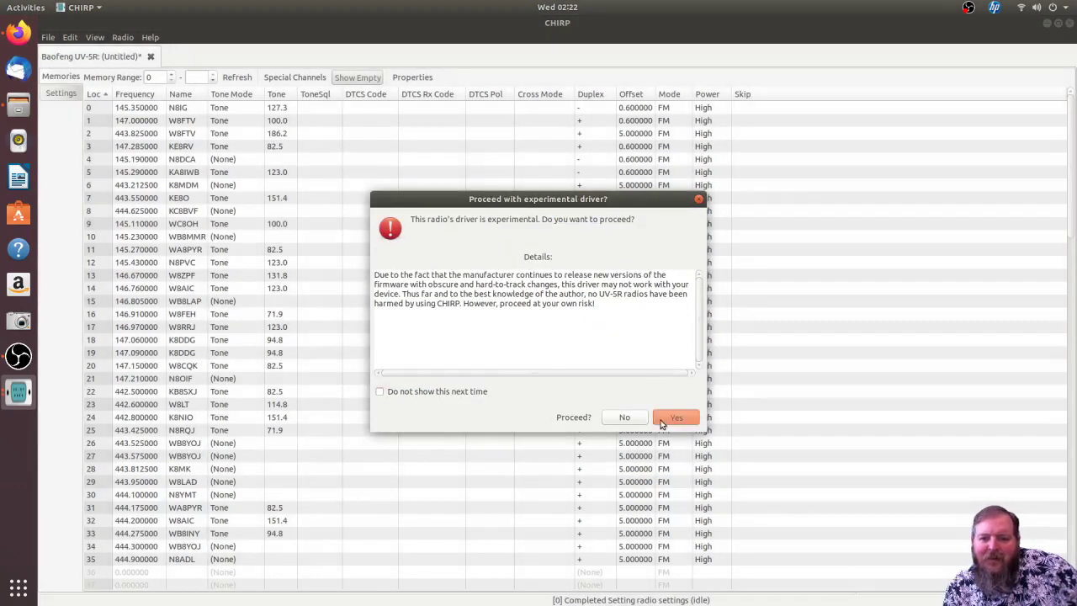
pyautogui.click(661, 420)
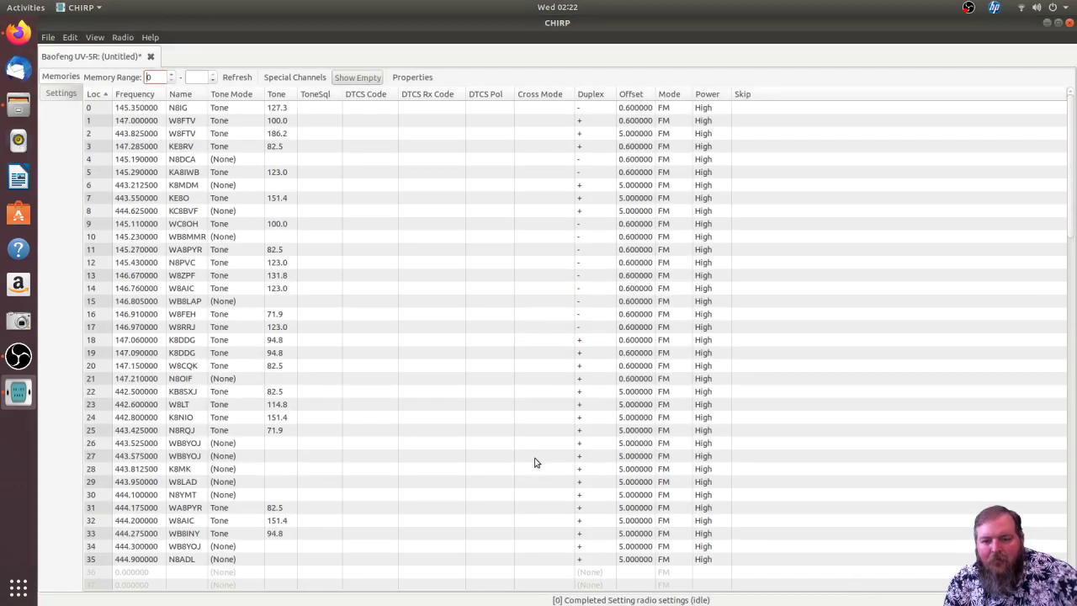
# Save the radio image as Baofeng_UV-5R_20191218 in a new folder named uv5rnew inside the home folder.
pyautogui.click(52, 37)
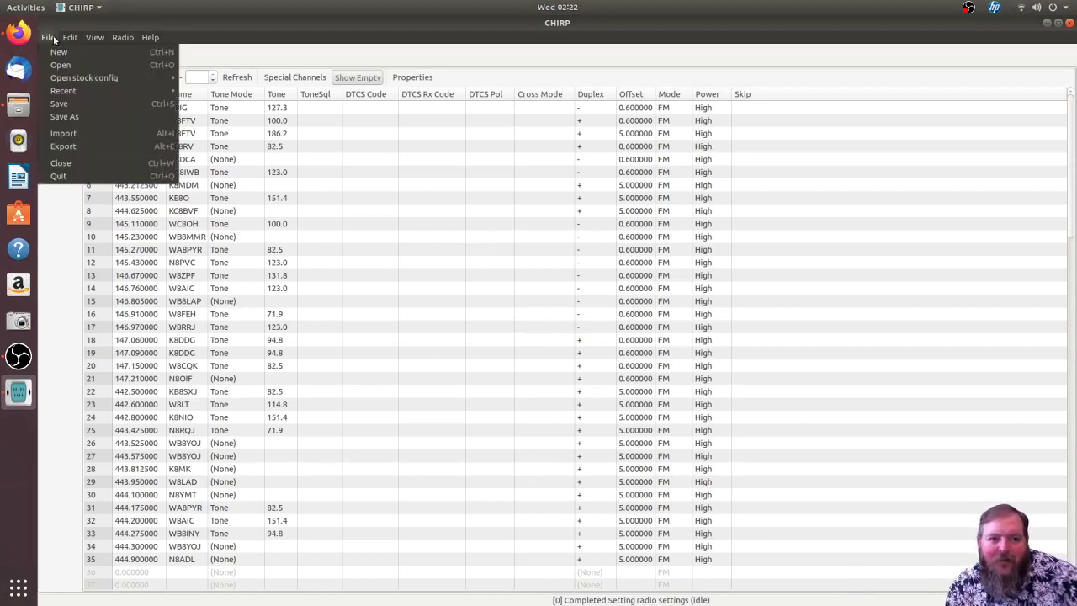
pyautogui.click(72, 120)
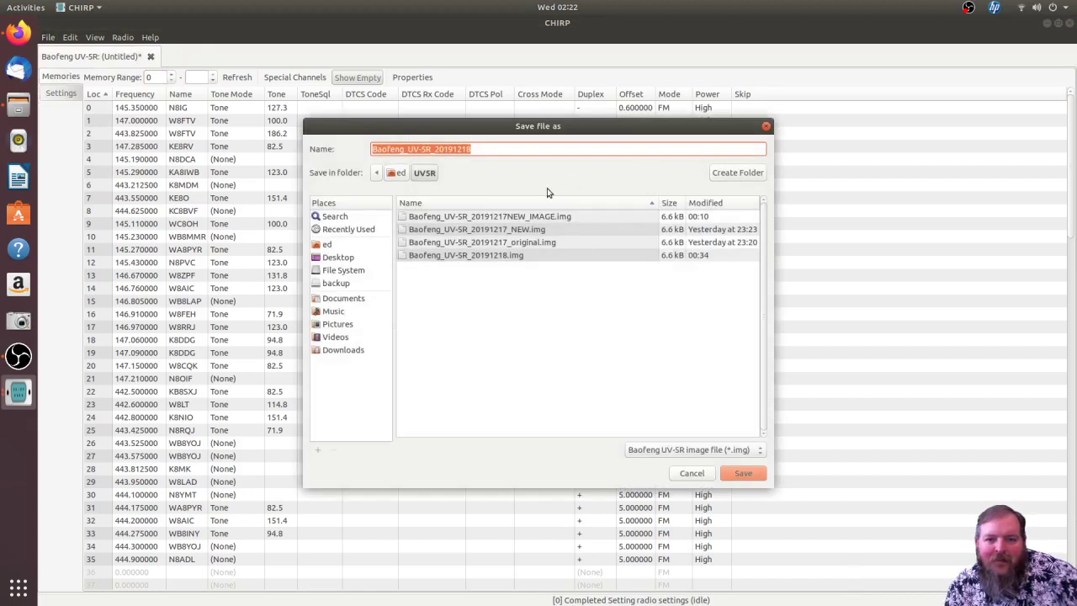
pyautogui.click(397, 172)
pyautogui.click(730, 174)
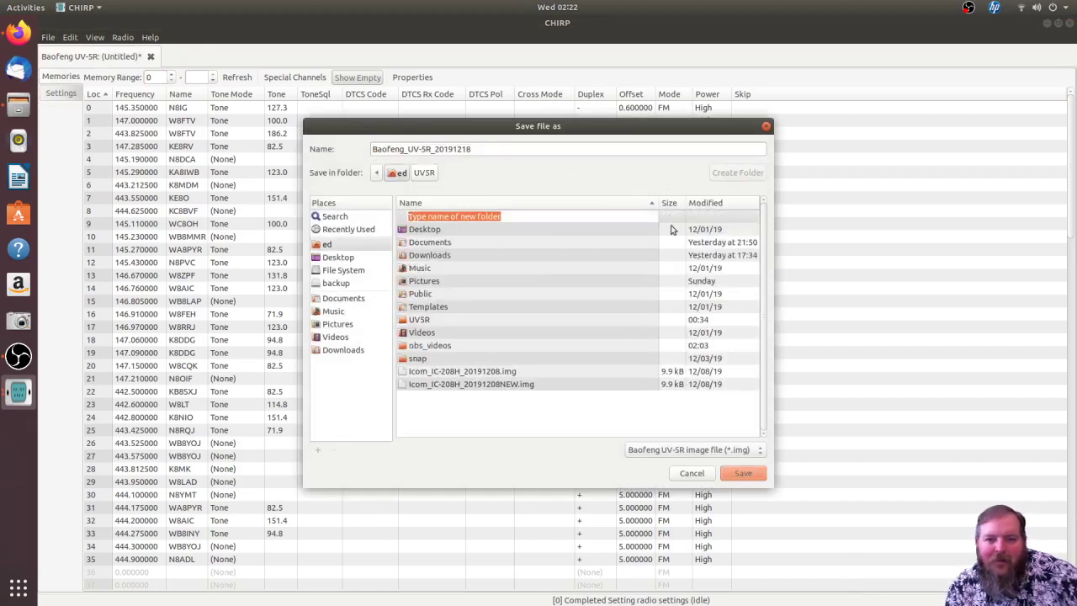
pyautogui.write('uv5')
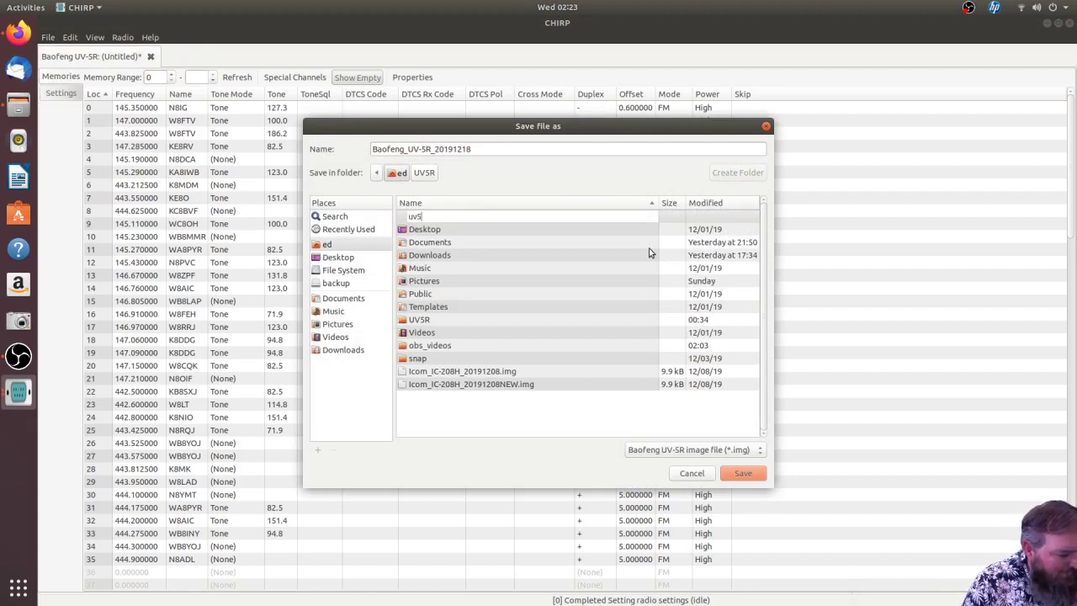
pyautogui.write('rnew')
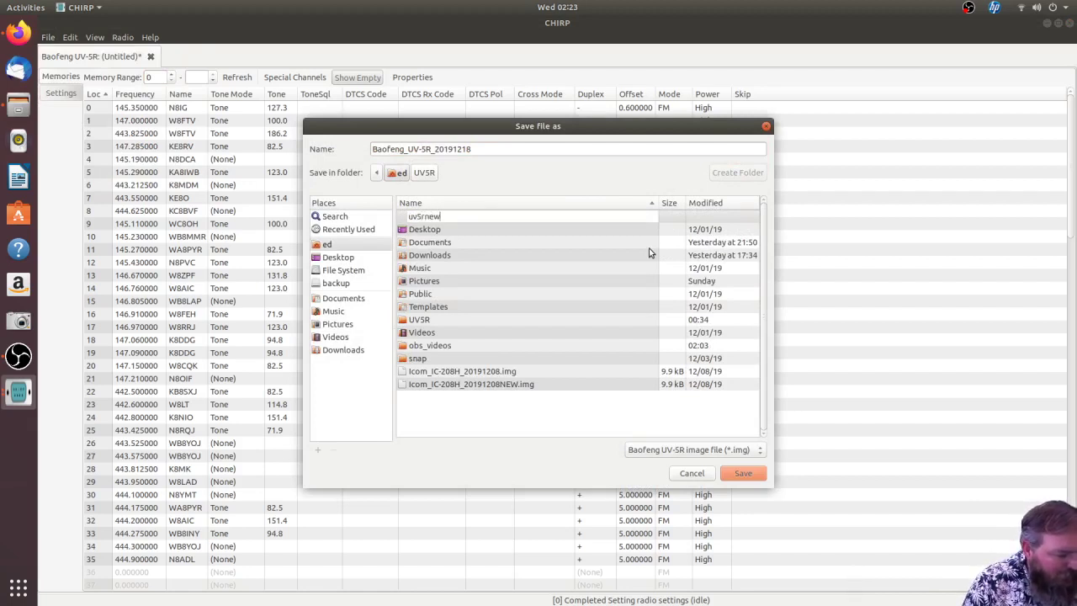
pyautogui.press('Return')
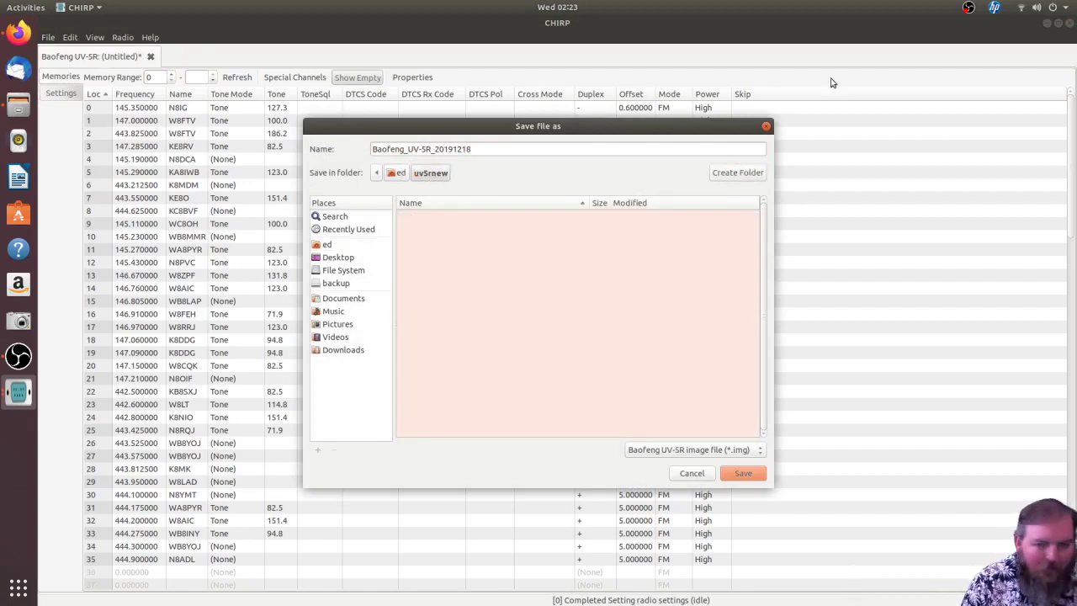
pyautogui.click(501, 148)
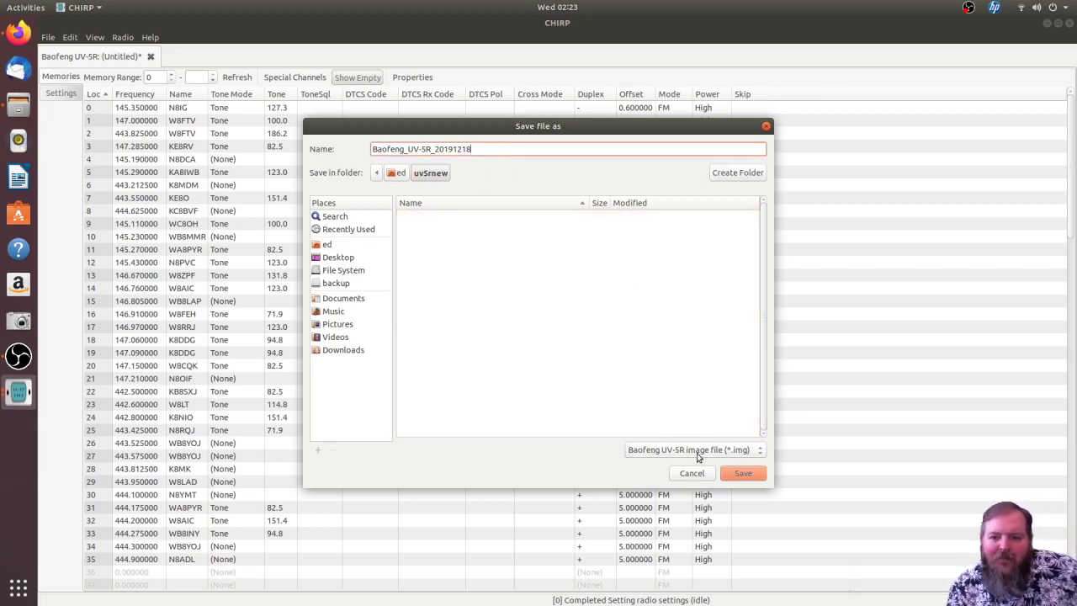
pyautogui.click(747, 476)
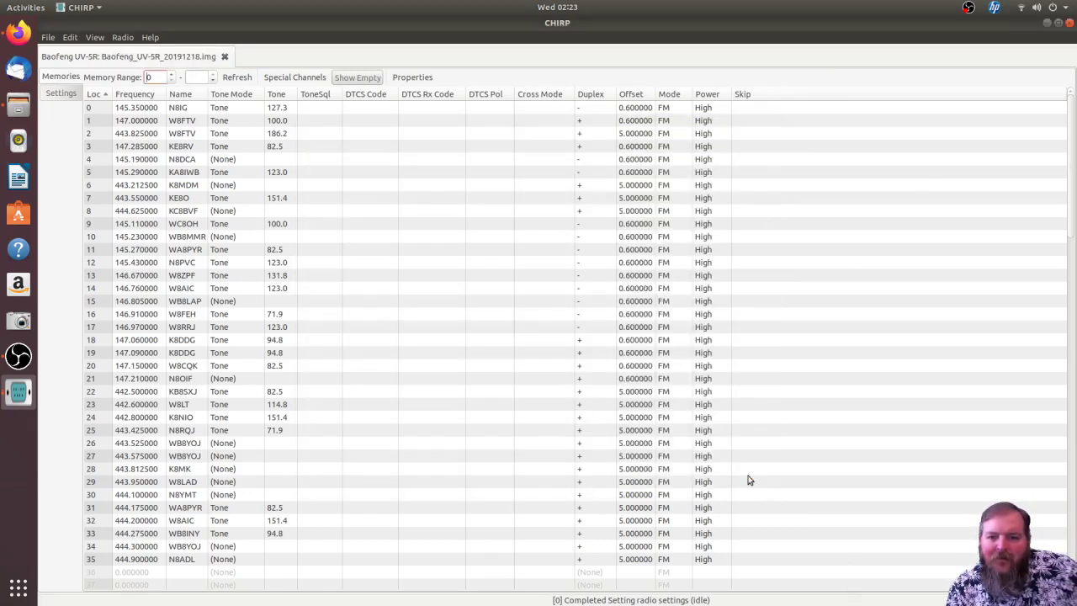
# Export all the memories to a CSV file named Eds_Stock_Config in the uv5rnew folder.
pyautogui.click(48, 37)
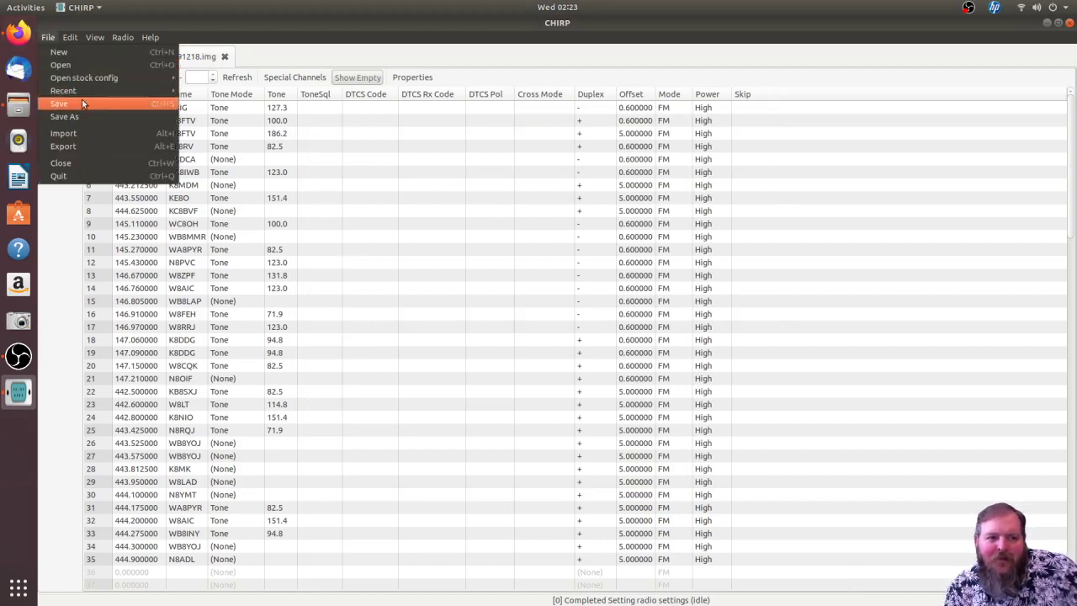
pyautogui.click(79, 143)
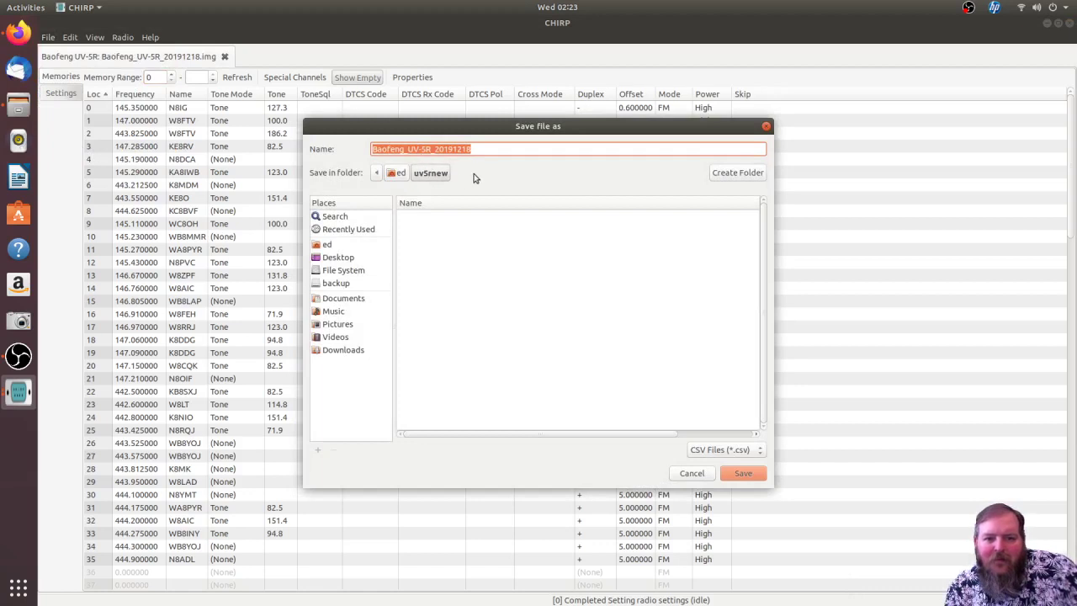
pyautogui.click(494, 149)
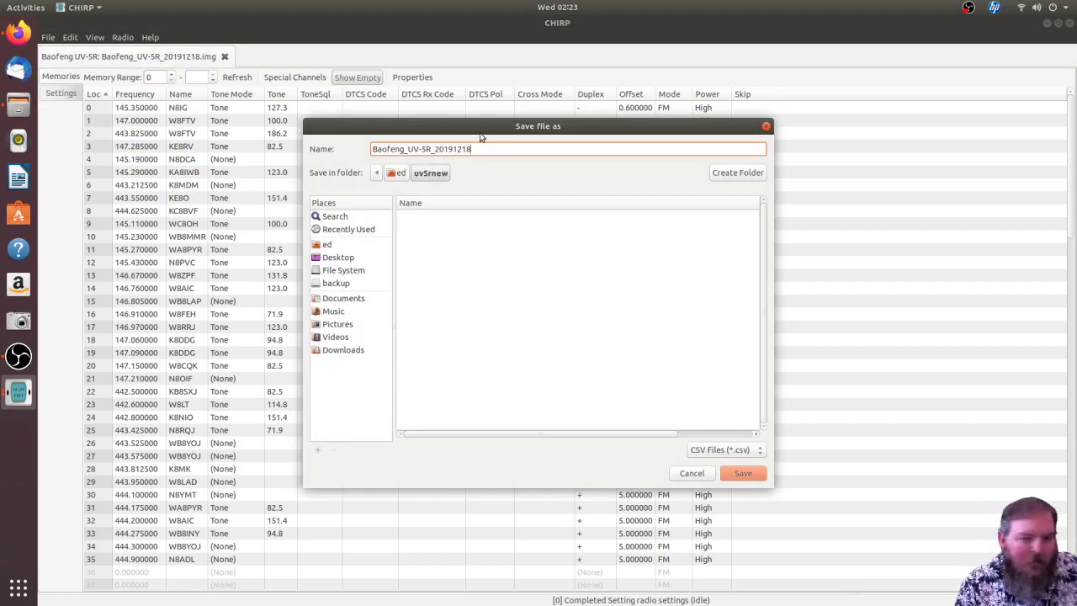
pyautogui.hotkey('ctrl', 'a')
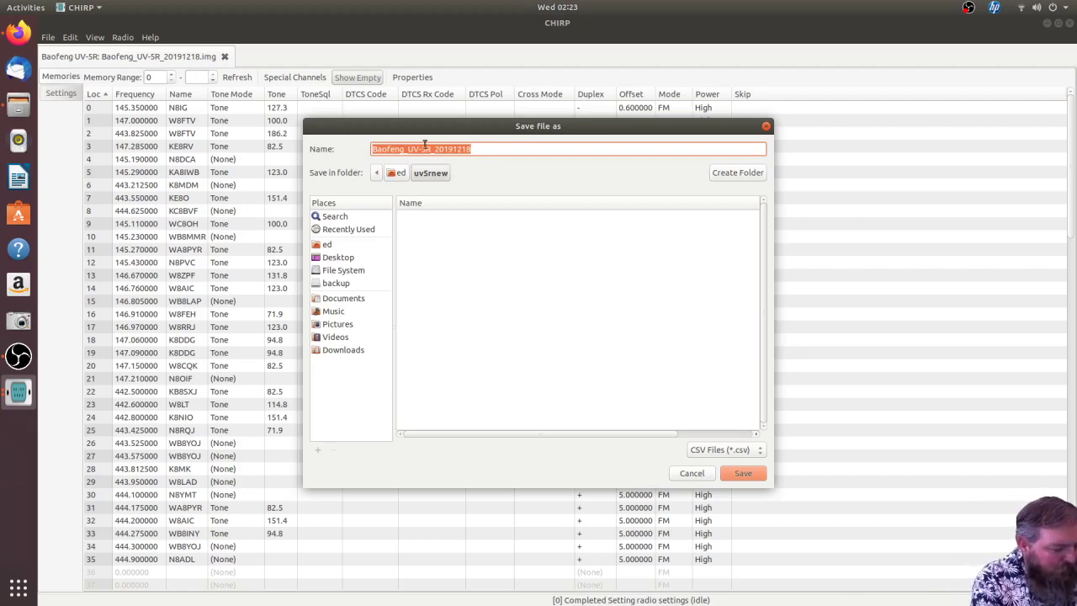
pyautogui.write('Eds_Stock_C')
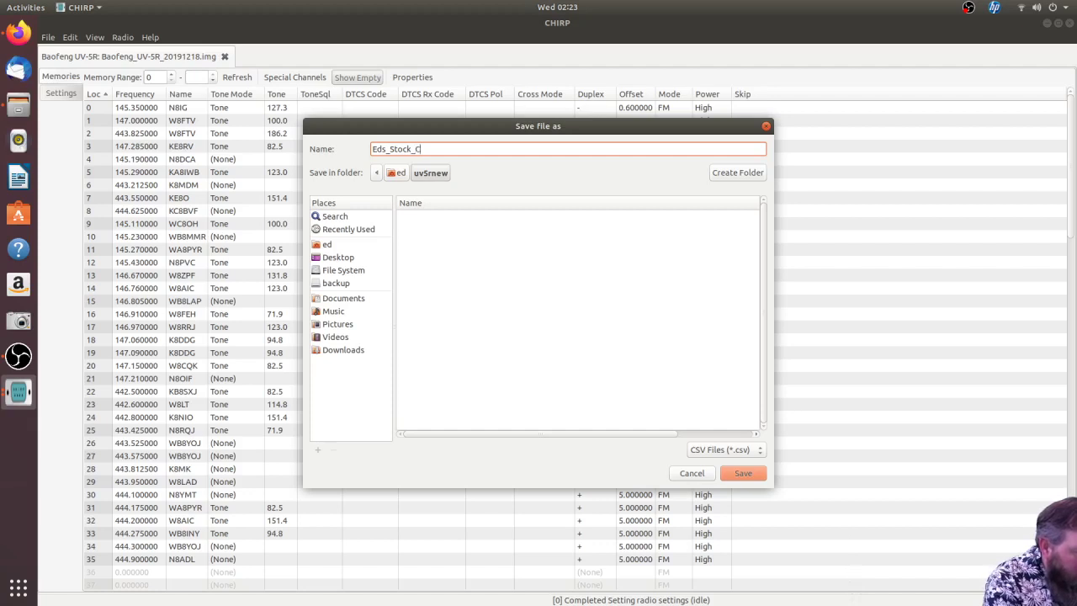
pyautogui.write('fig')
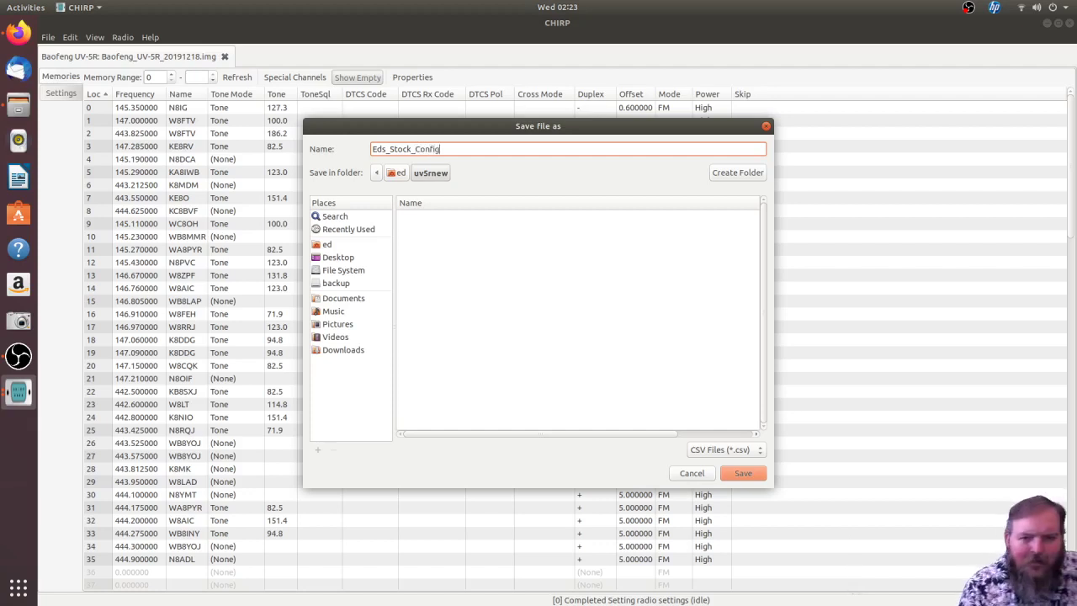
pyautogui.click(760, 476)
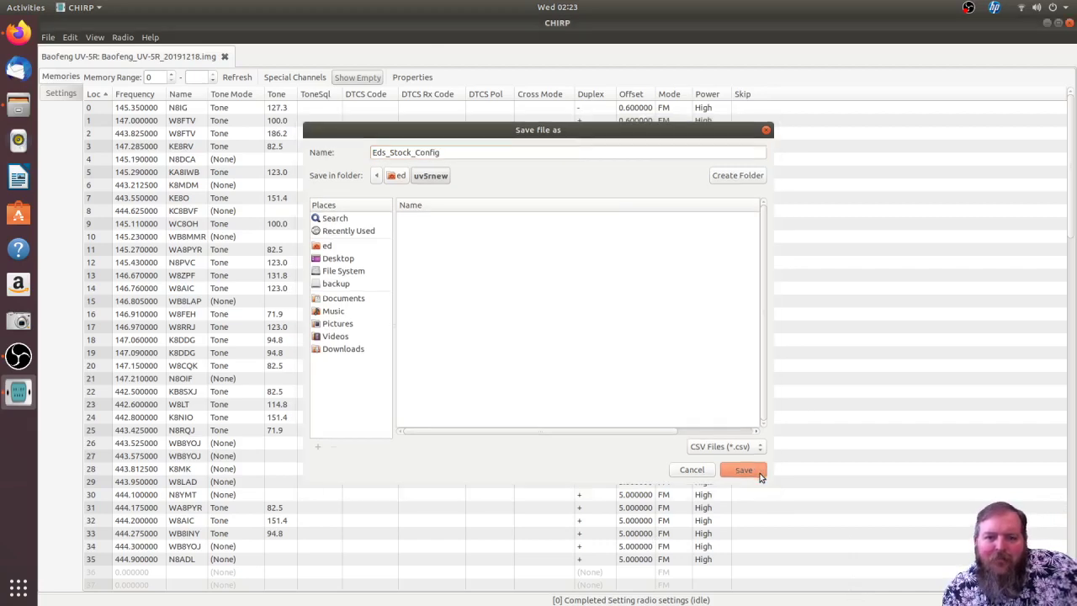
pyautogui.scroll(-1, 632, 340)
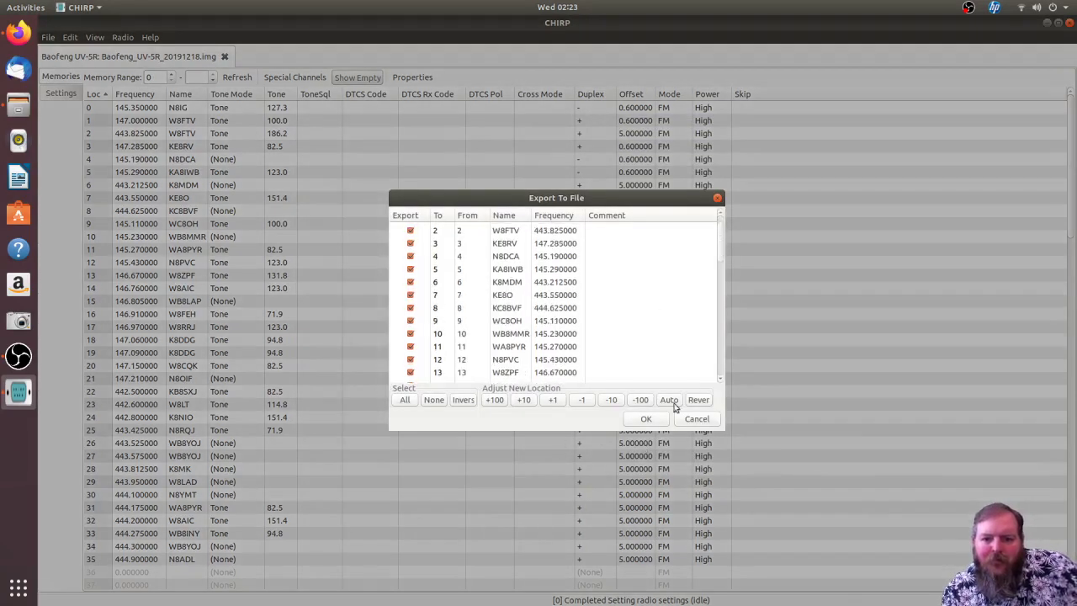
pyautogui.click(645, 419)
# Check the memory list, close the radio image with its changes saved, and exit the program.
pyautogui.scroll(-5, 513, 347)
pyautogui.scroll(10, 509, 341)
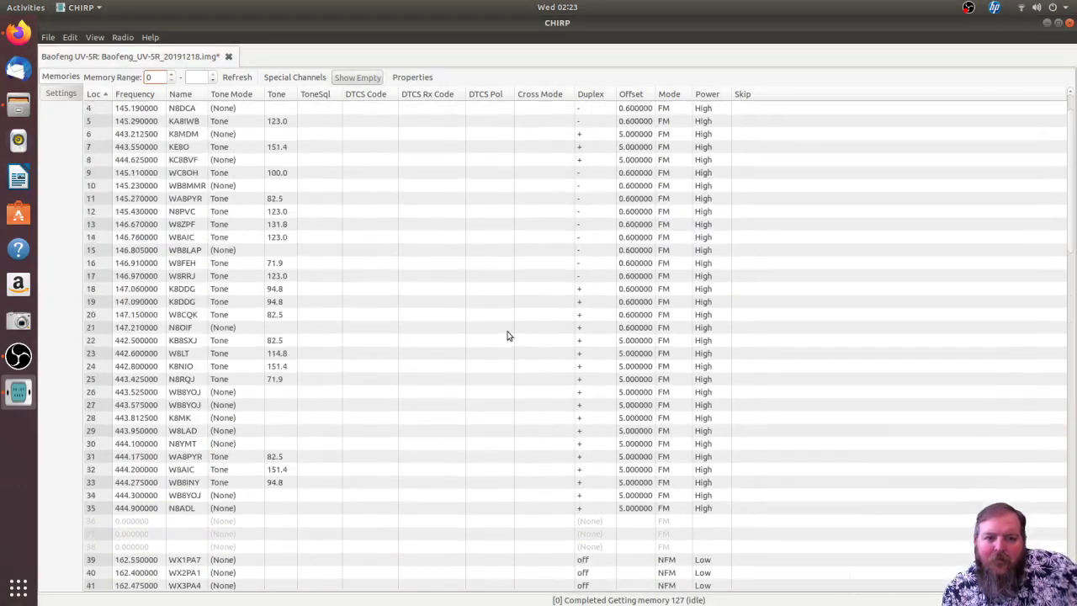
pyautogui.click(48, 37)
pyautogui.moveTo(61, 78)
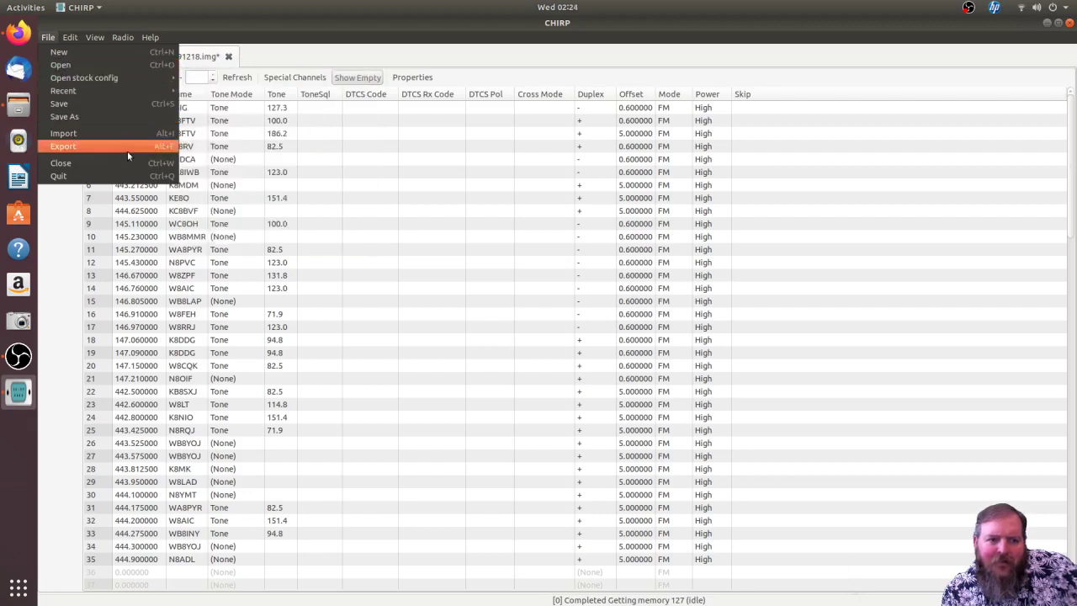
pyautogui.click(80, 176)
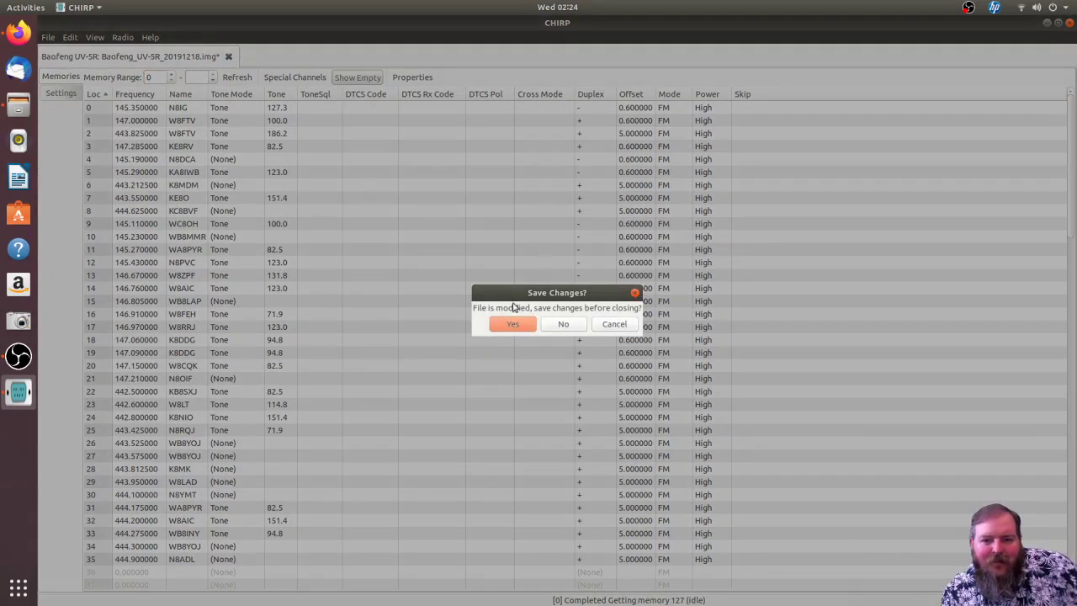
pyautogui.click(507, 327)
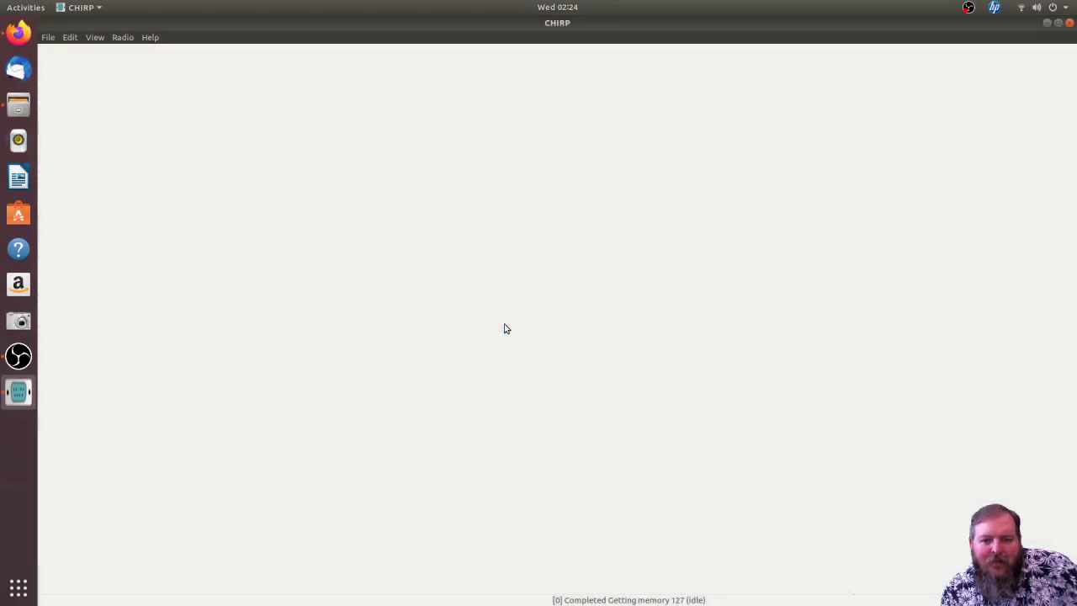
pyautogui.click(1069, 23)
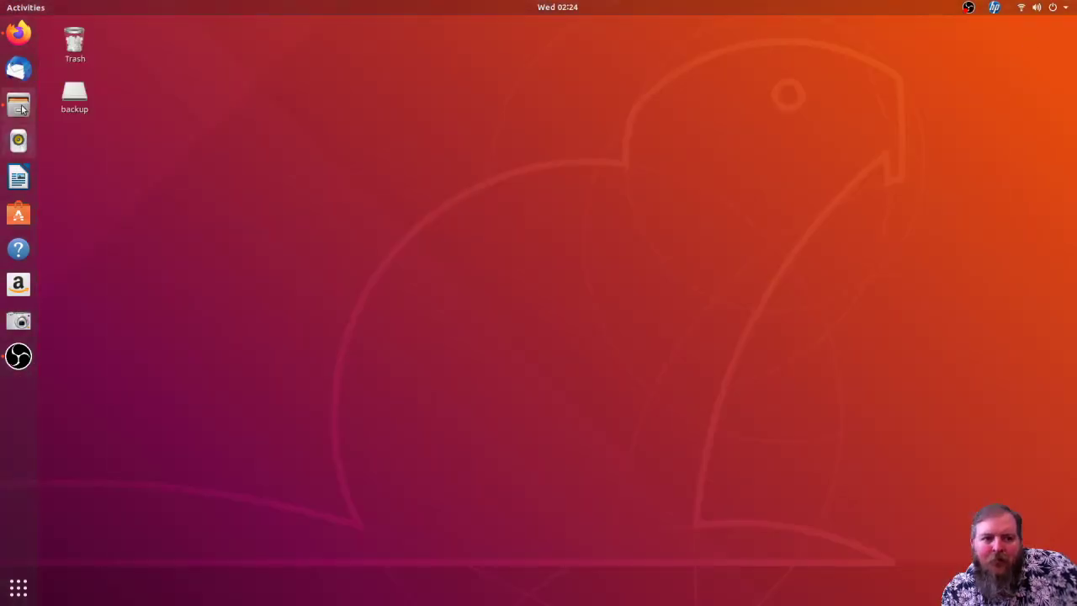
# Switch to Files and examine the stock_configs folder inside the home folder's hidden .chirp folder.
pyautogui.click(22, 108)
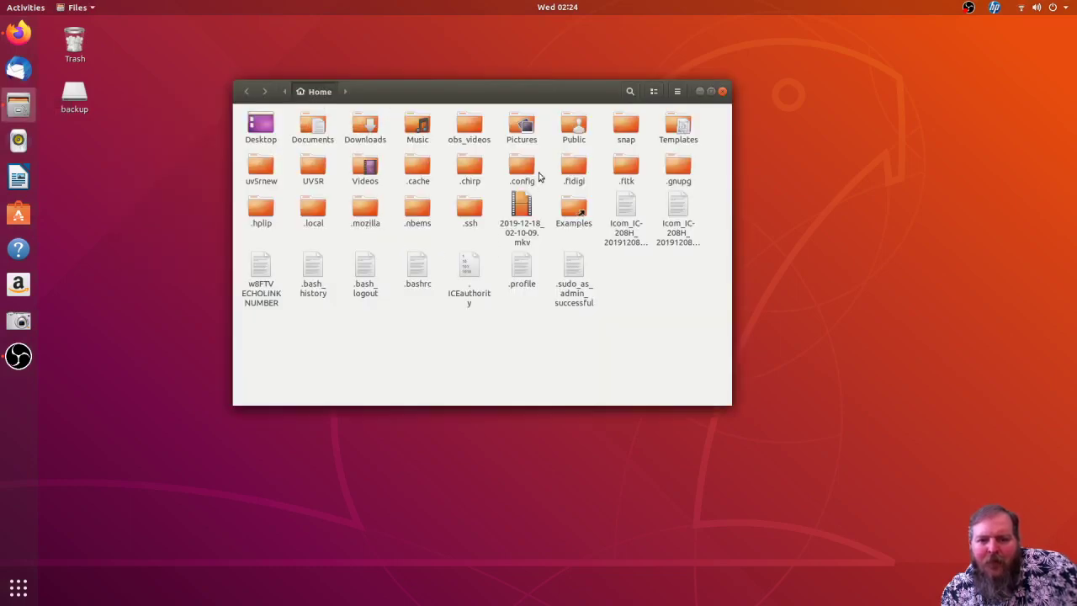
pyautogui.click(677, 91)
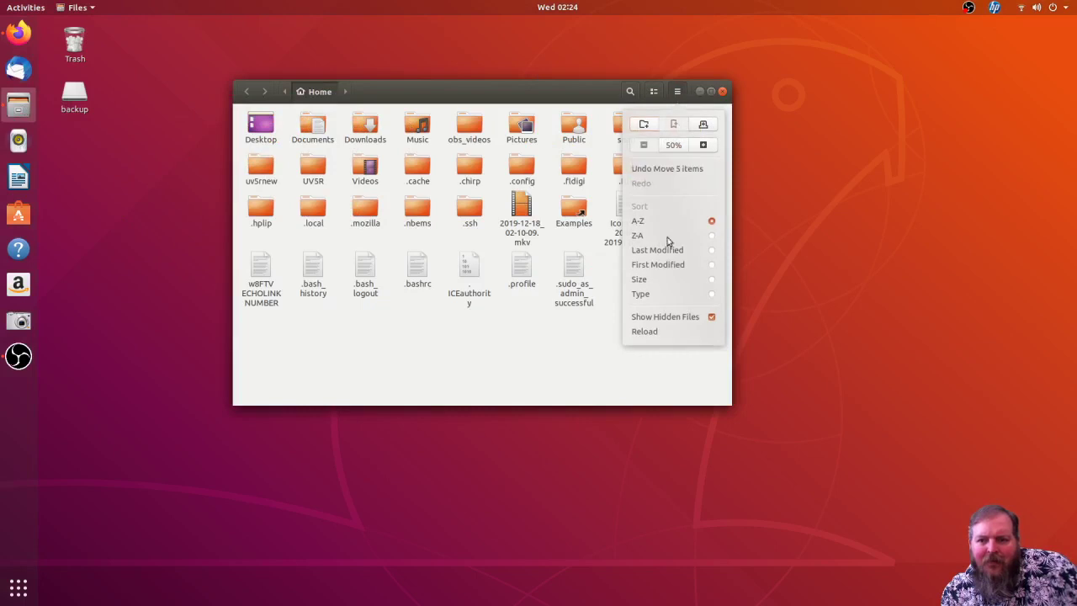
pyautogui.click(589, 340)
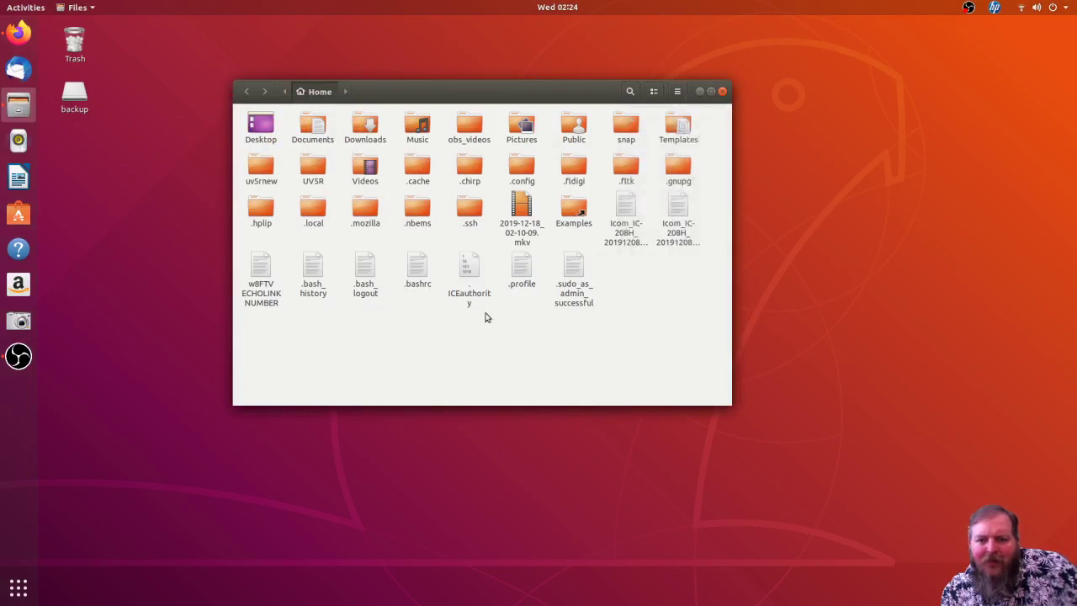
pyautogui.click(473, 170)
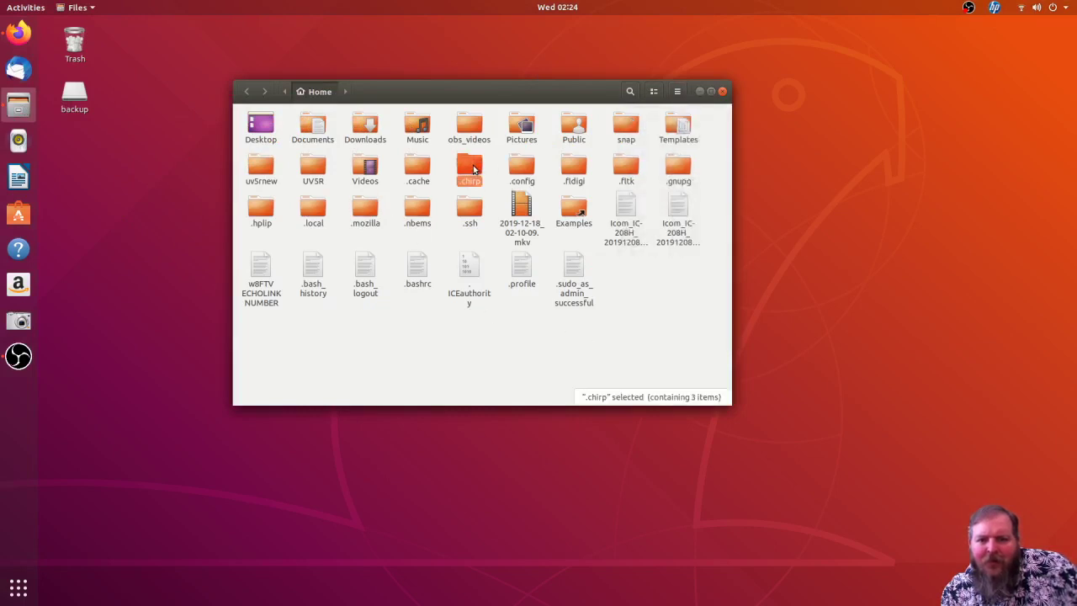
pyautogui.doubleClick(472, 168)
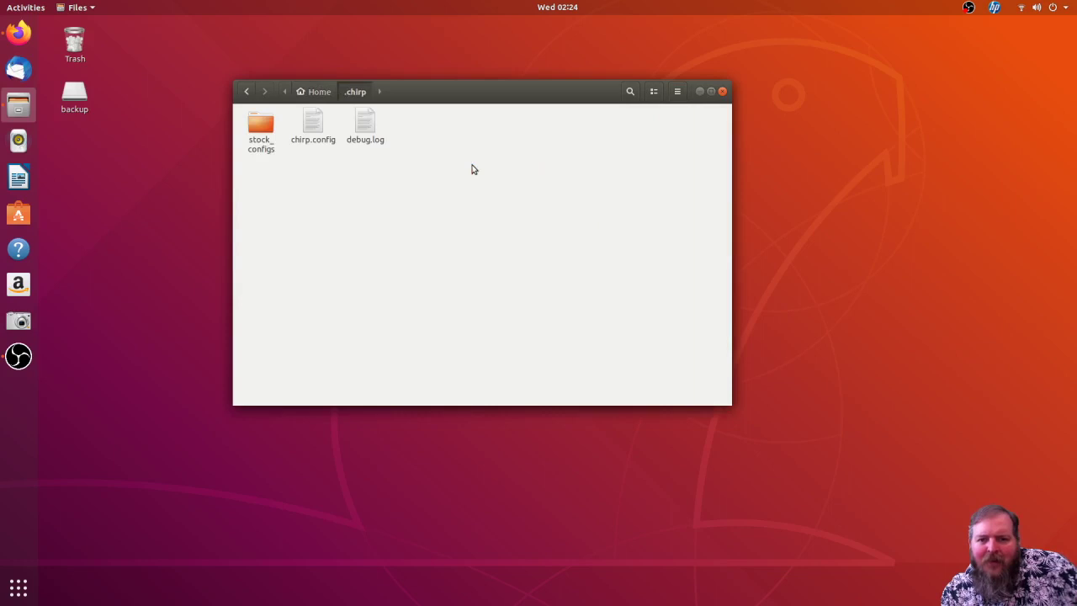
pyautogui.doubleClick(261, 136)
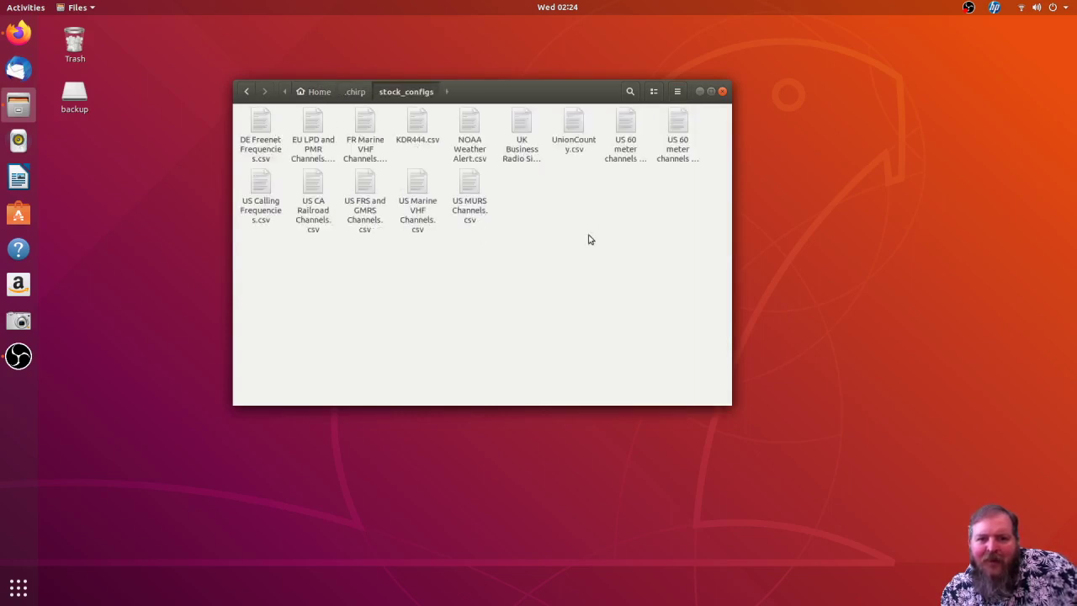
# Copy the exported Eds_Stock_Config.csv file from the uv5rnew folder in the home folder.
pyautogui.click(322, 94)
pyautogui.doubleClick(267, 168)
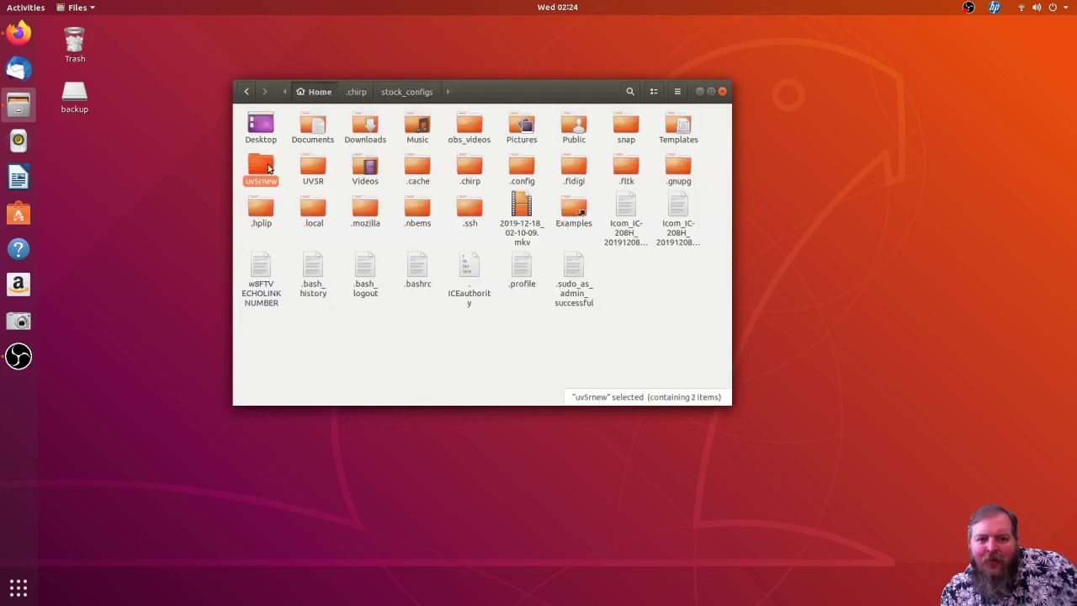
pyautogui.click(313, 136)
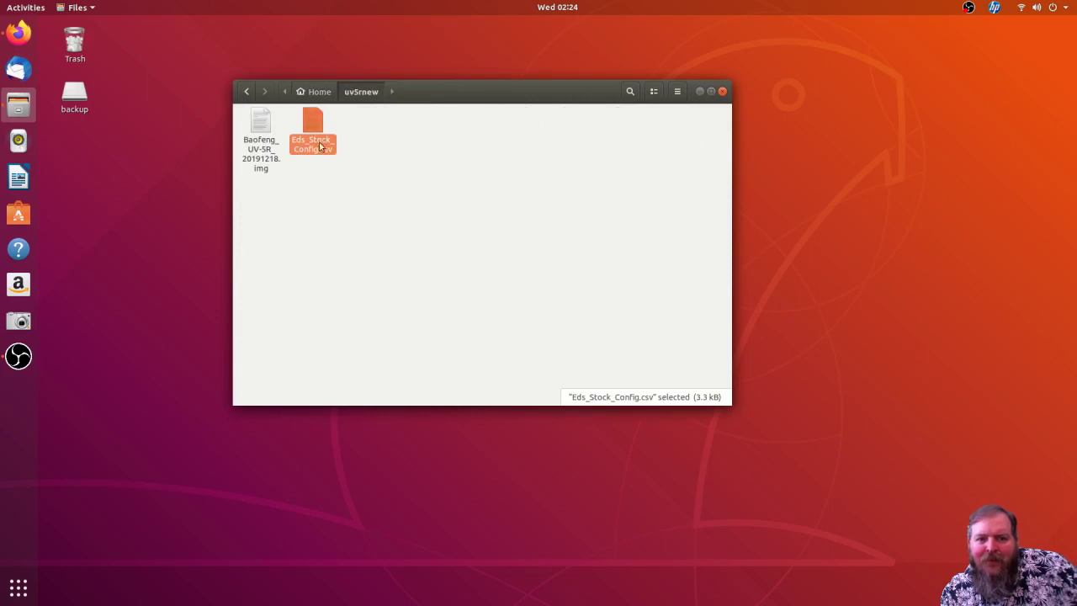
pyautogui.rightClick(312, 145)
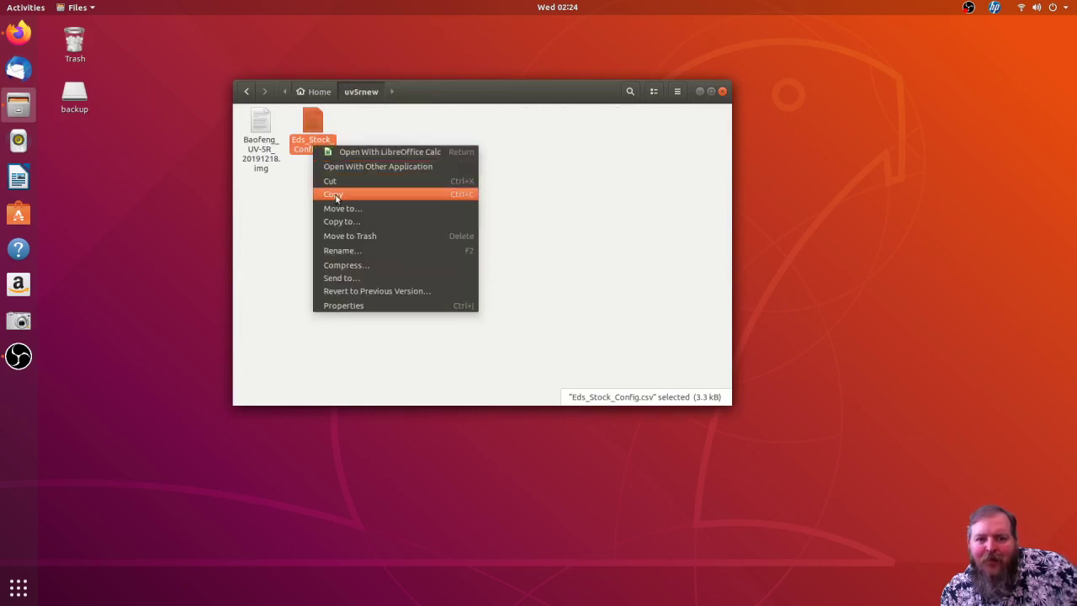
pyautogui.click(336, 193)
# Paste the copied CSV file into the stock_configs folder inside .chirp and close the file manager.
pyautogui.click(315, 92)
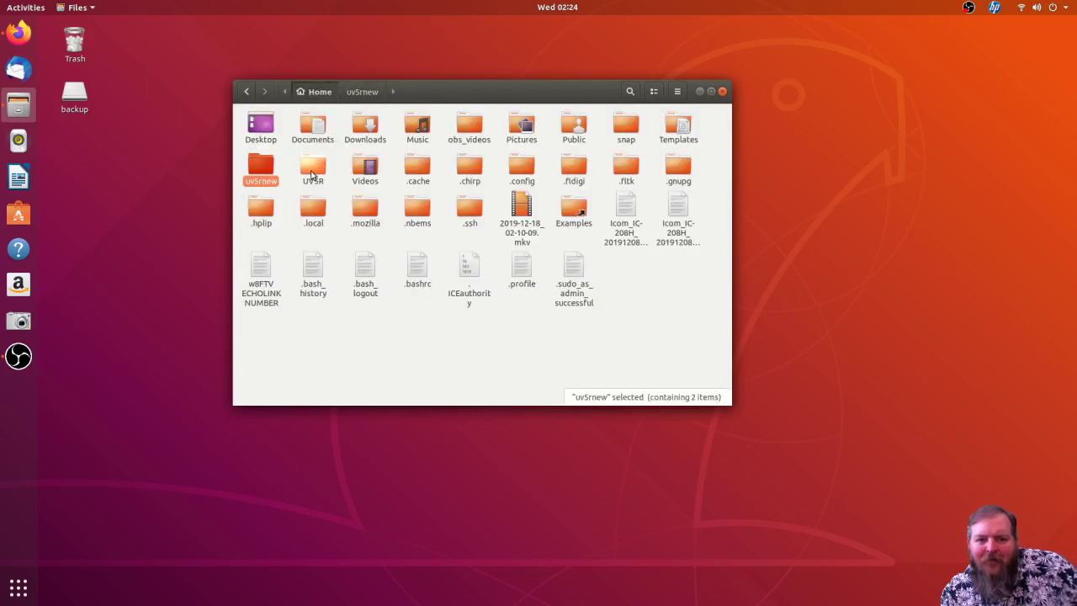
pyautogui.click(311, 173)
pyautogui.doubleClick(470, 168)
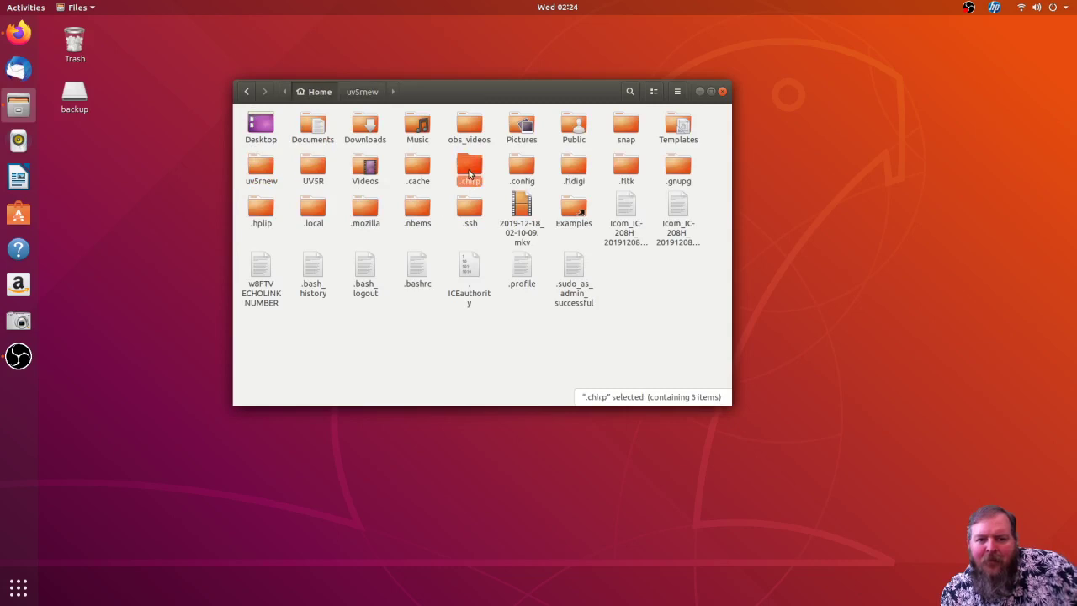
pyautogui.doubleClick(260, 127)
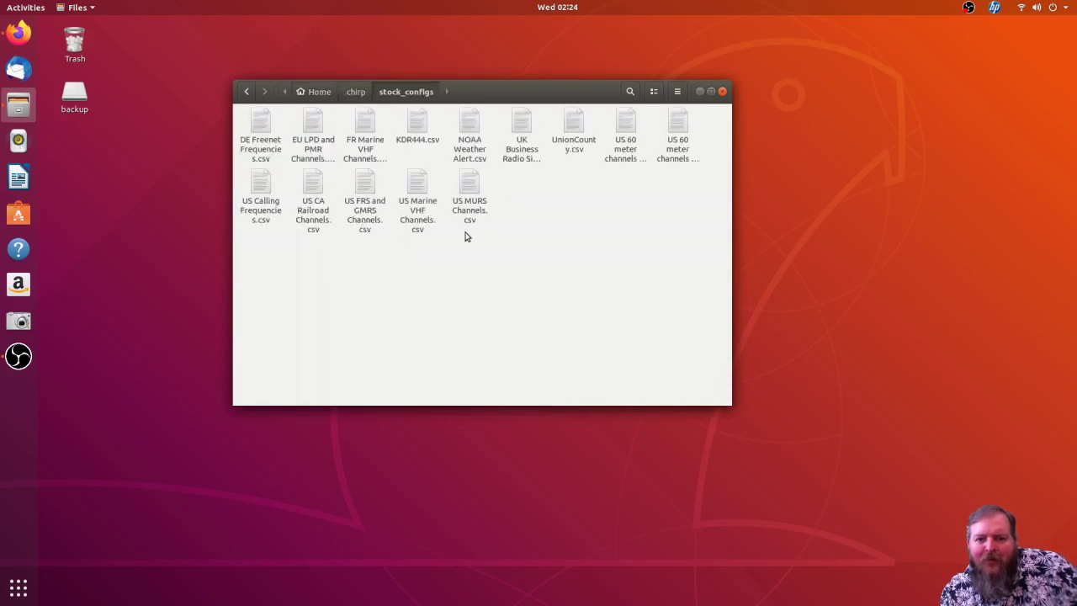
pyautogui.rightClick(460, 261)
pyautogui.click(471, 277)
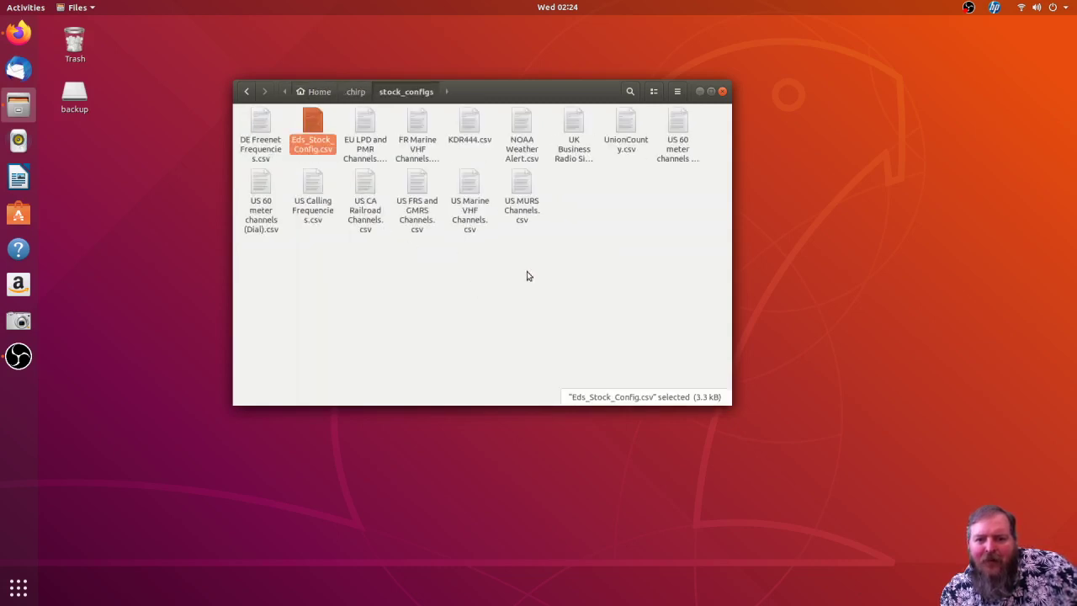
pyautogui.click(721, 91)
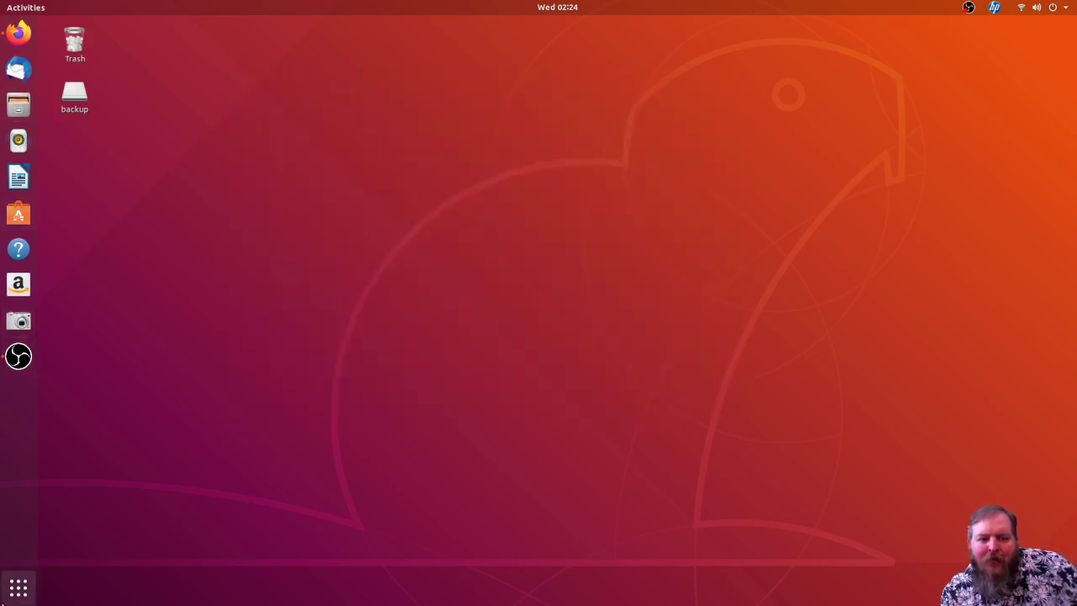
# Launch CHIRP and open the EdsStockConfig stock configuration.
pyautogui.click(10, 598)
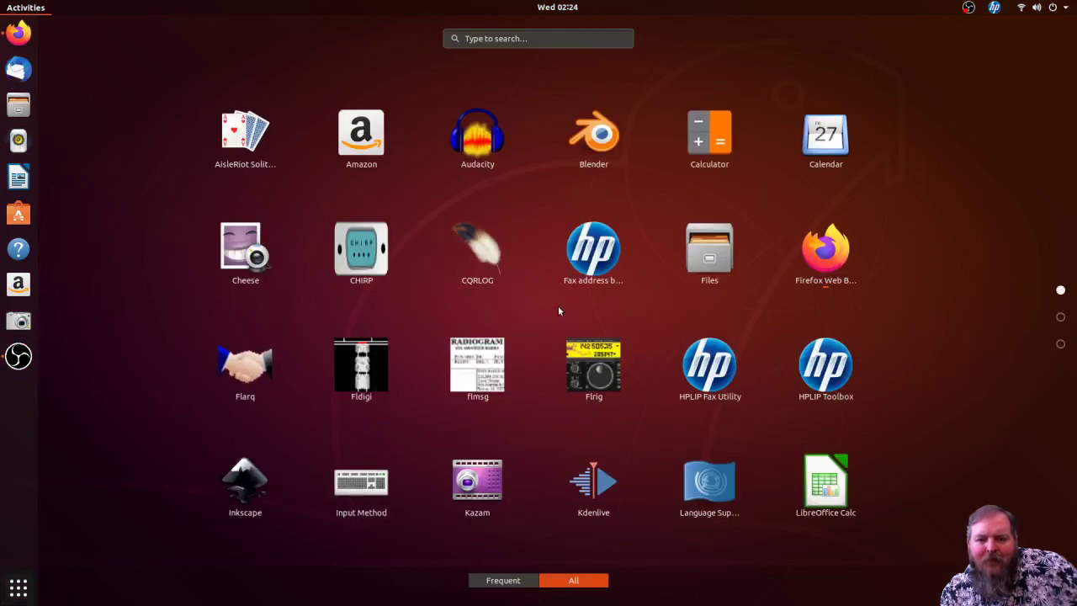
pyautogui.scroll(-2, 557, 307)
pyautogui.scroll(2, 558, 304)
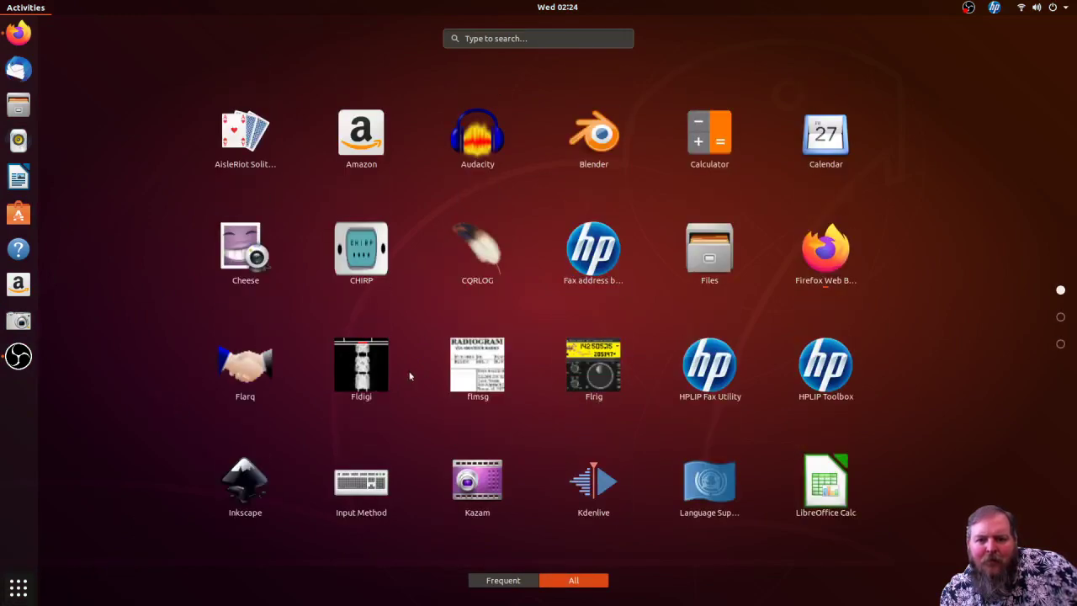
pyautogui.click(365, 267)
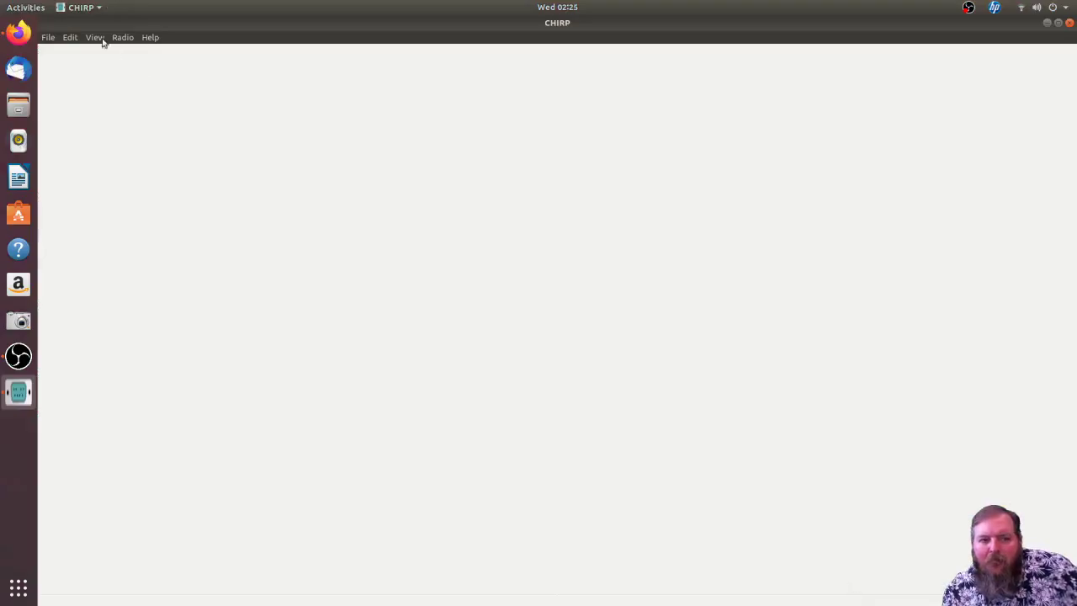
pyautogui.click(48, 37)
pyautogui.moveTo(67, 82)
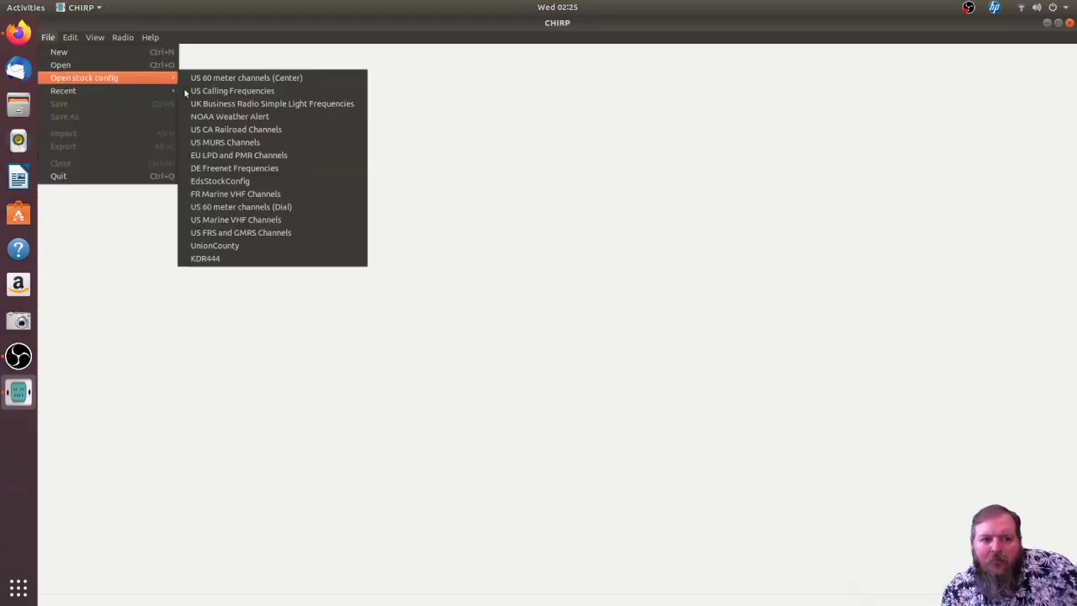
pyautogui.click(207, 181)
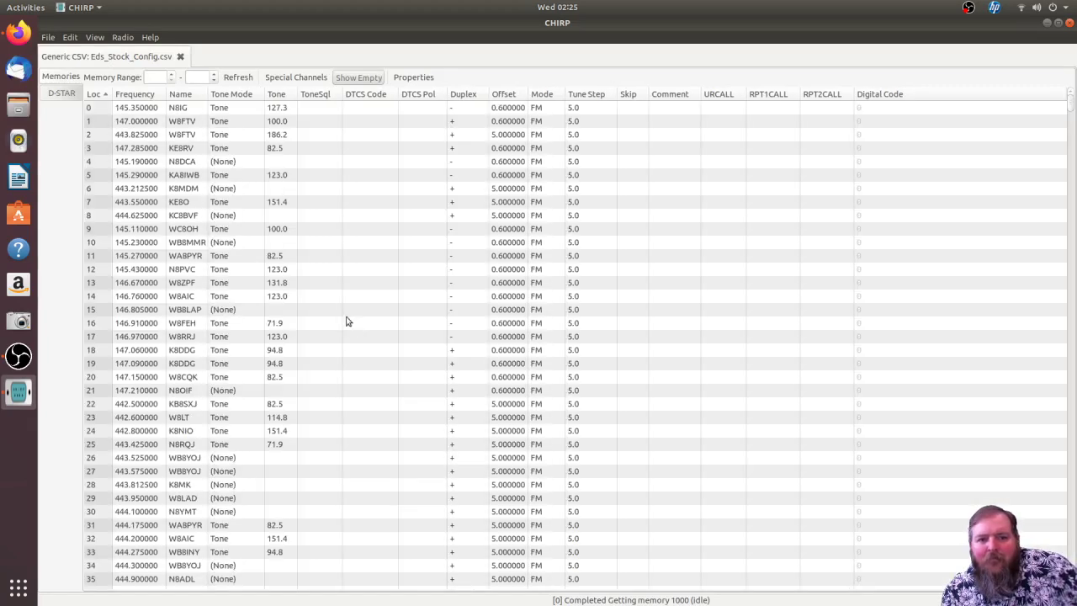
# Look through the stock configuration's memory list, covering the repeater, weather and simplex channels.
pyautogui.scroll(-5, 396, 295)
pyautogui.scroll(10, 396, 295)
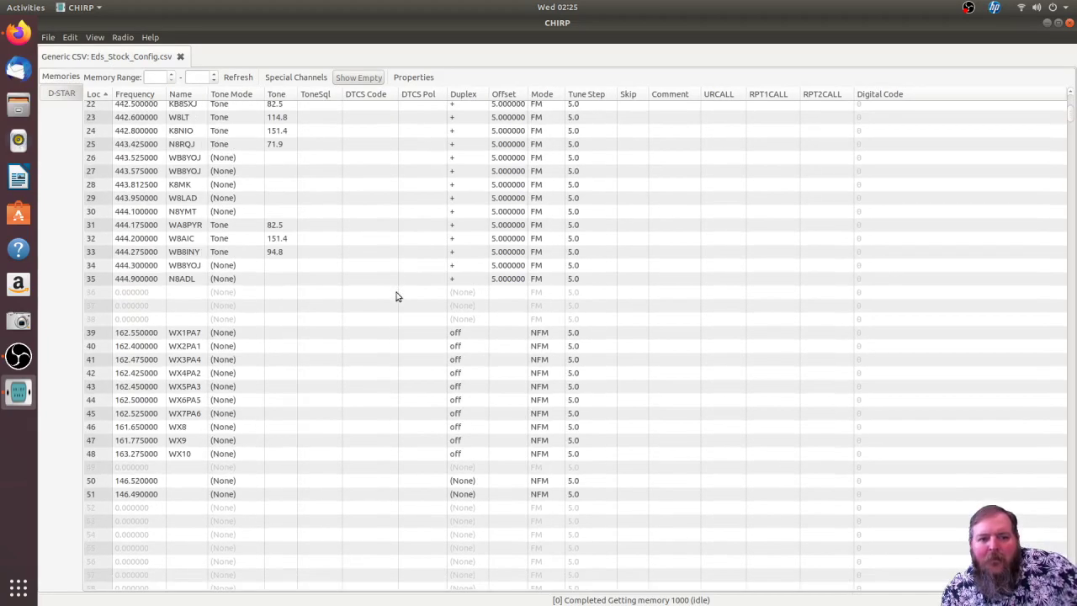
pyautogui.scroll(-4, 396, 295)
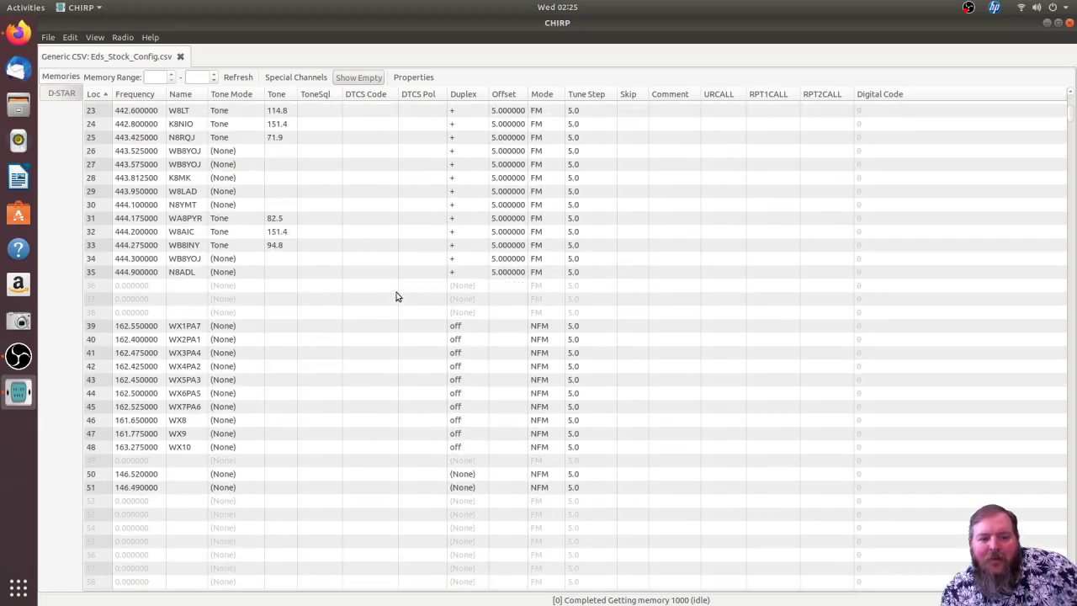
pyautogui.scroll(-5, 397, 295)
pyautogui.scroll(7, 397, 296)
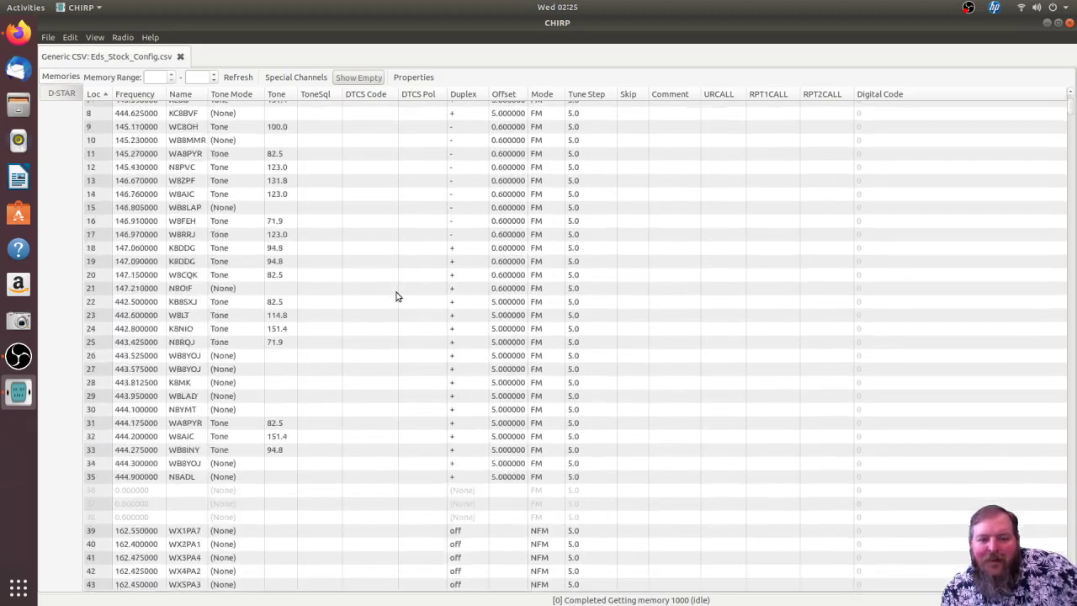
pyautogui.scroll(1, 396, 295)
pyautogui.scroll(-7, 320, 289)
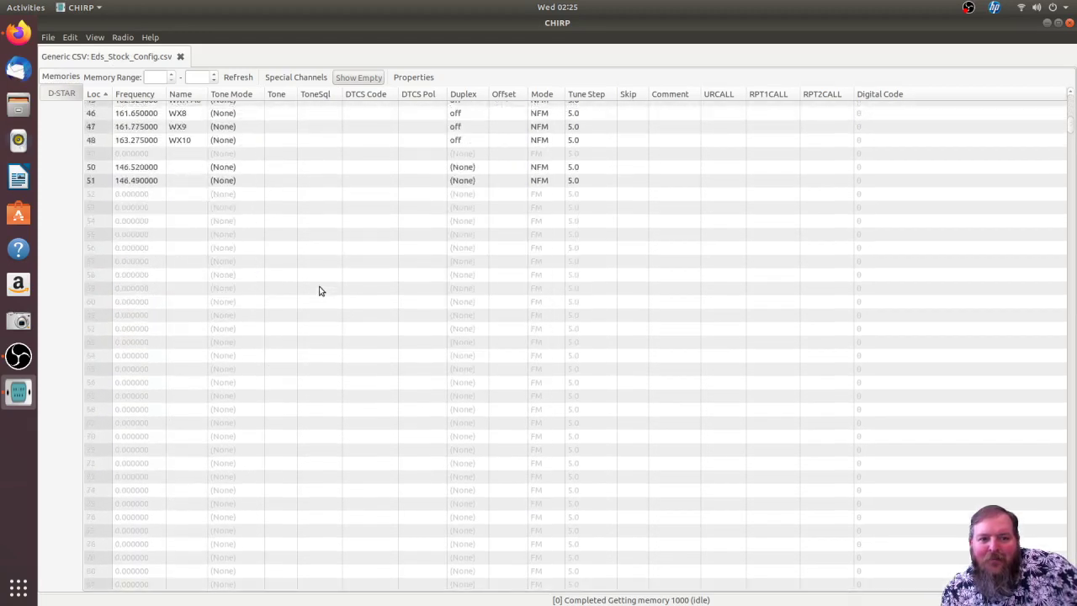
pyautogui.scroll(10, 320, 289)
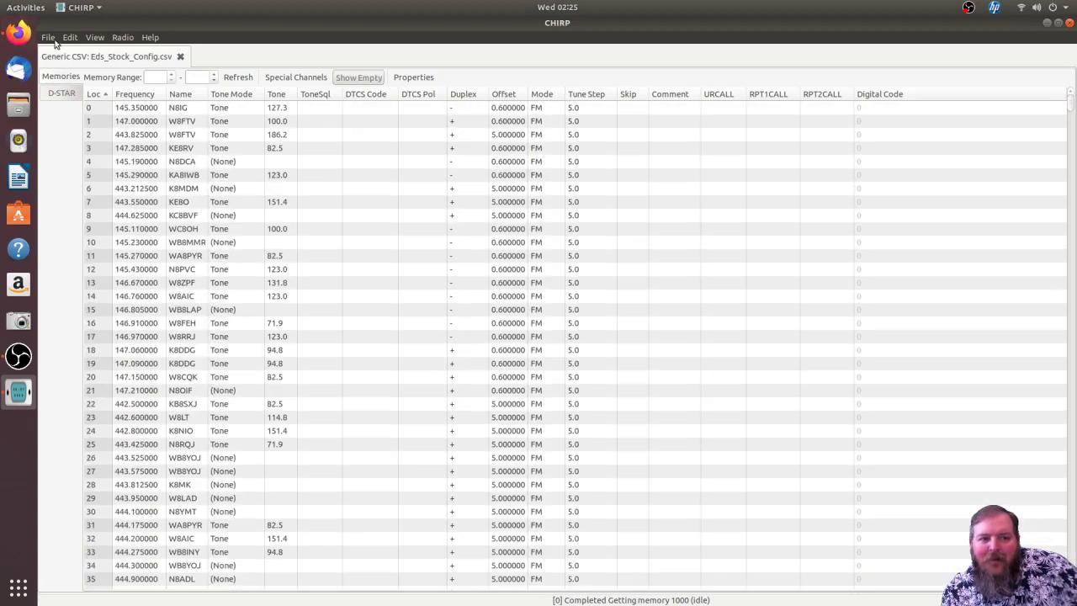
# Open the radio image Baofeng_UV-5R_20191218.img from the uv5rnew folder and show its memories.
pyautogui.click(123, 37)
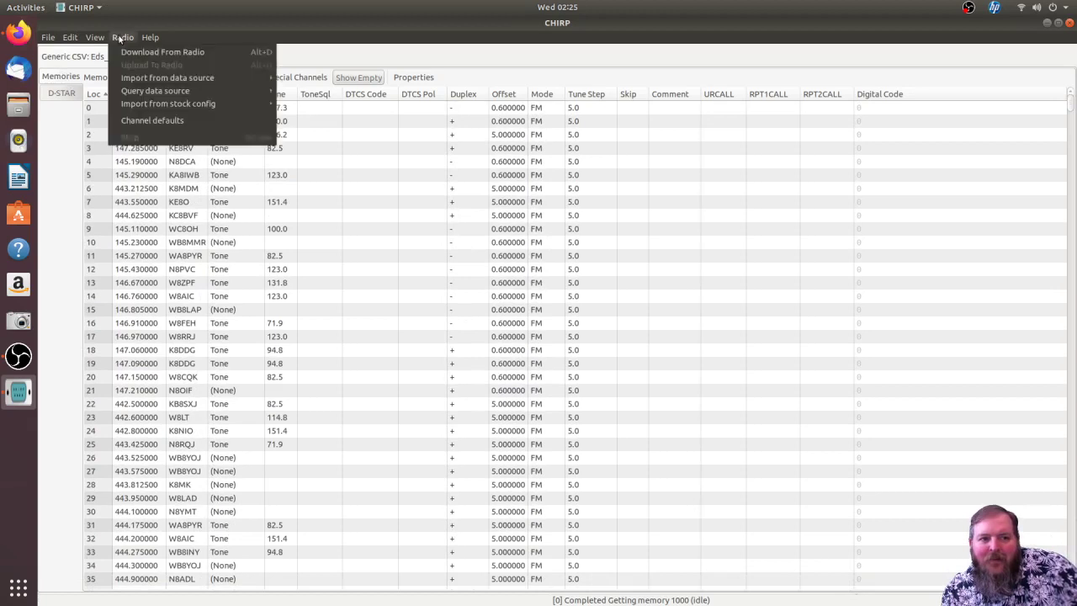
pyautogui.moveTo(131, 78)
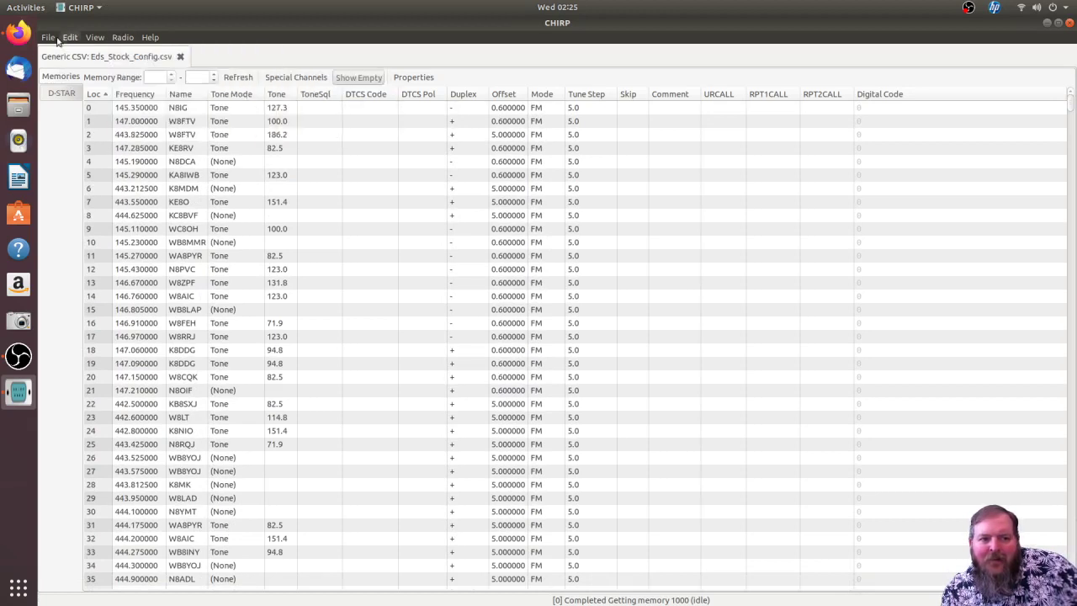
pyautogui.moveTo(54, 36)
pyautogui.click(67, 67)
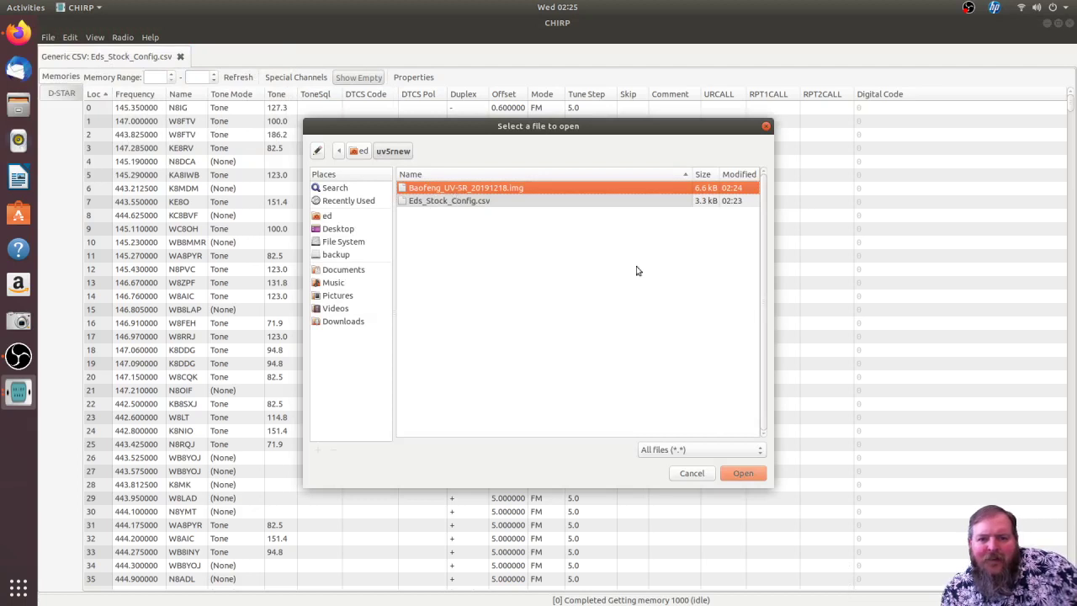
pyautogui.click(744, 472)
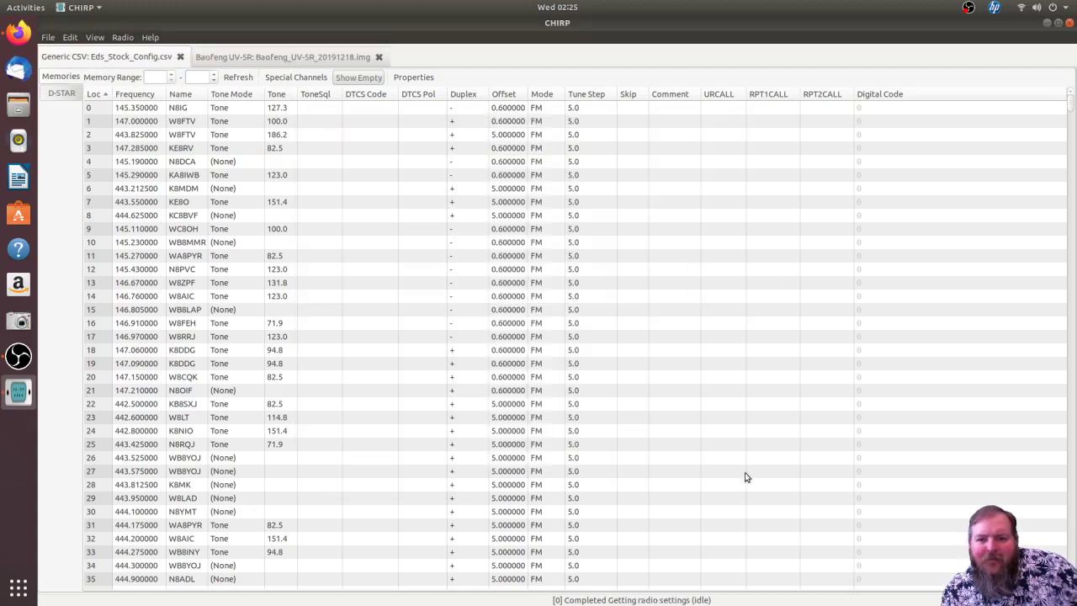
pyautogui.click(308, 61)
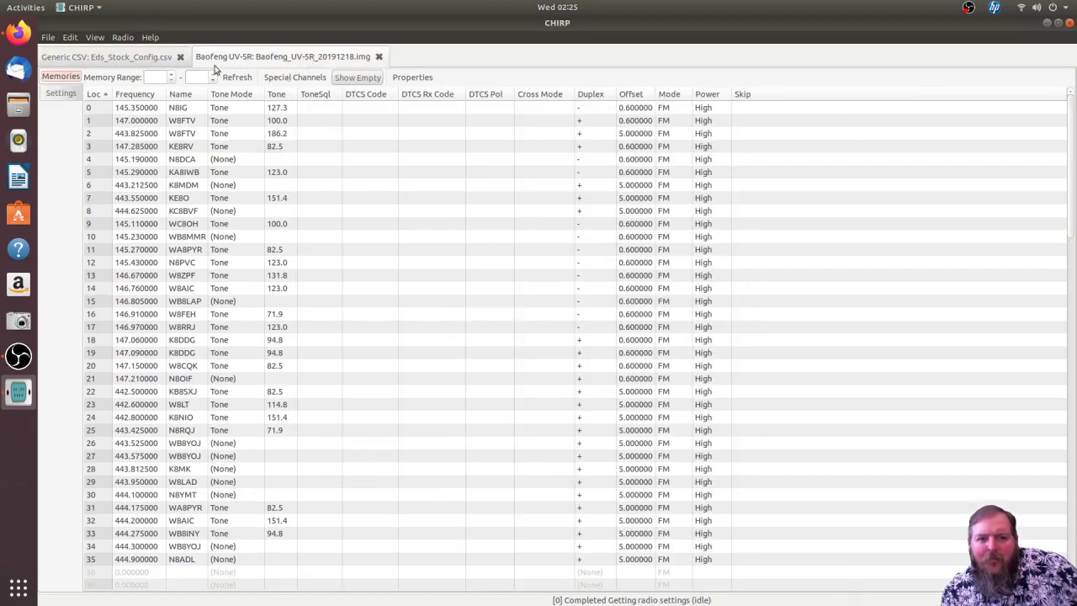
# Import all memories from the EdsStockConfig stock configuration into the Baofeng UV-5R image at their original locations, and minimize the program window.
pyautogui.click(123, 37)
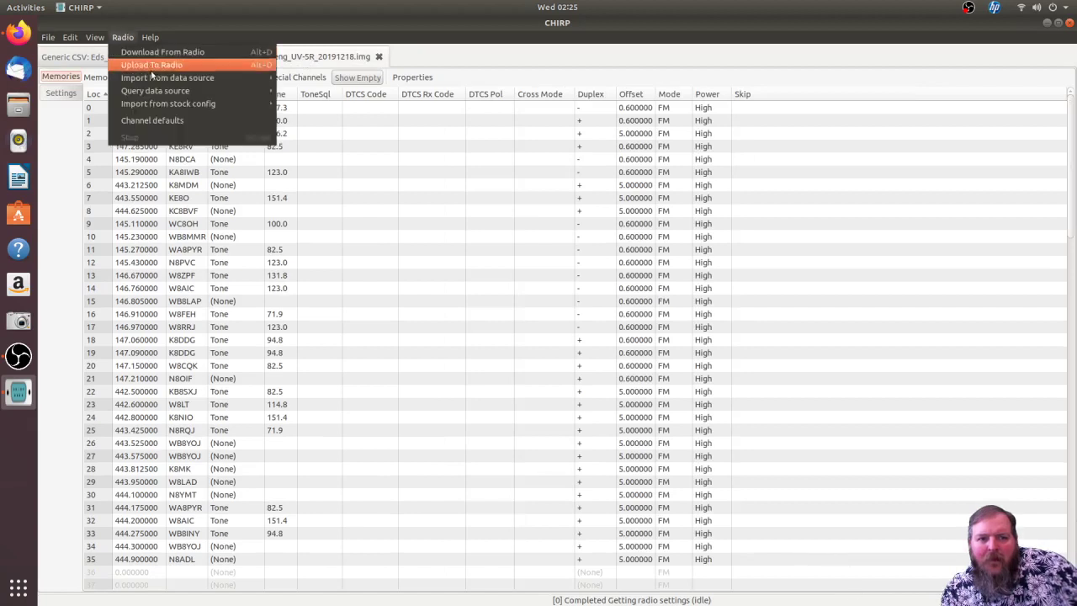
pyautogui.moveTo(153, 82)
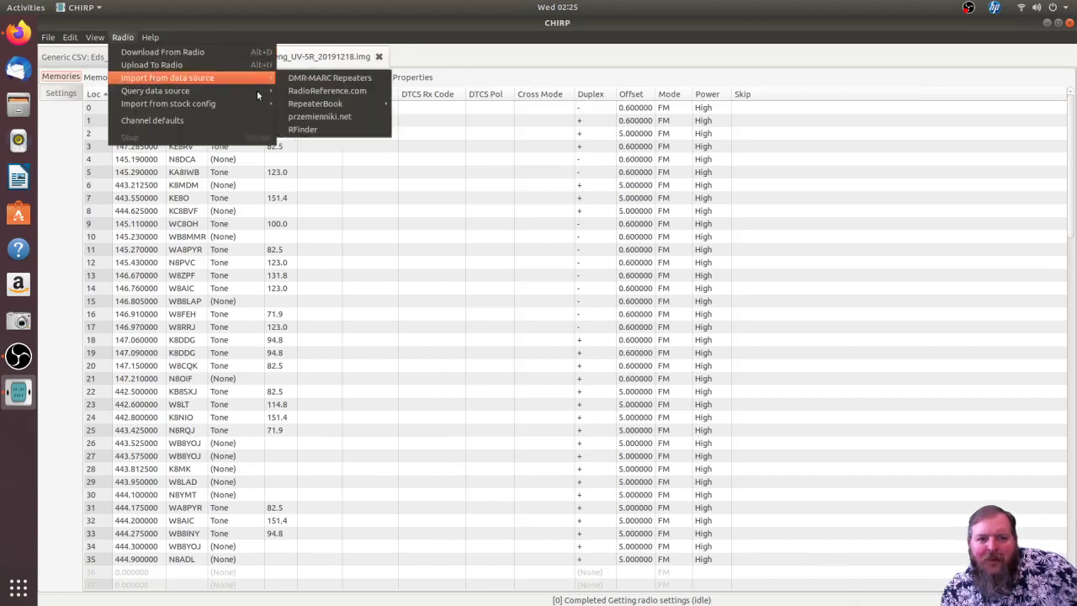
pyautogui.moveTo(328, 108)
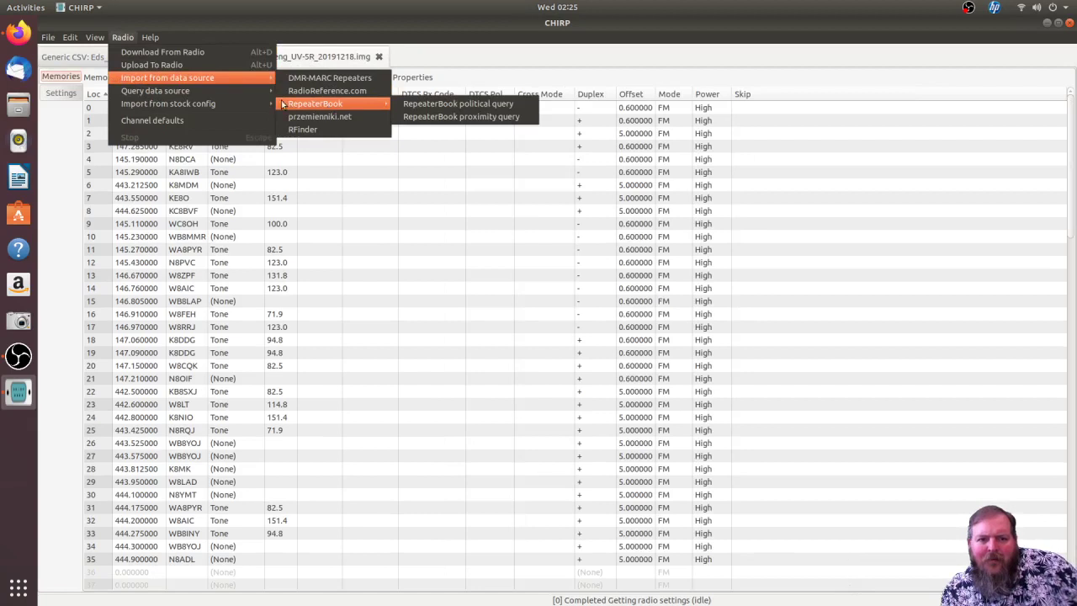
pyautogui.moveTo(250, 89)
pyautogui.moveTo(220, 102)
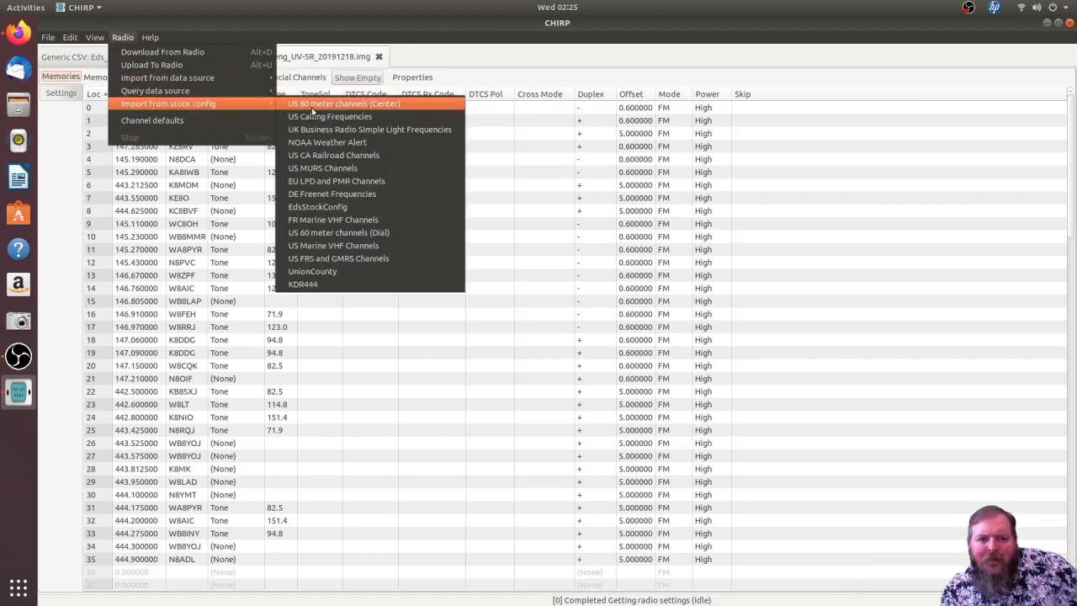
pyautogui.click(324, 207)
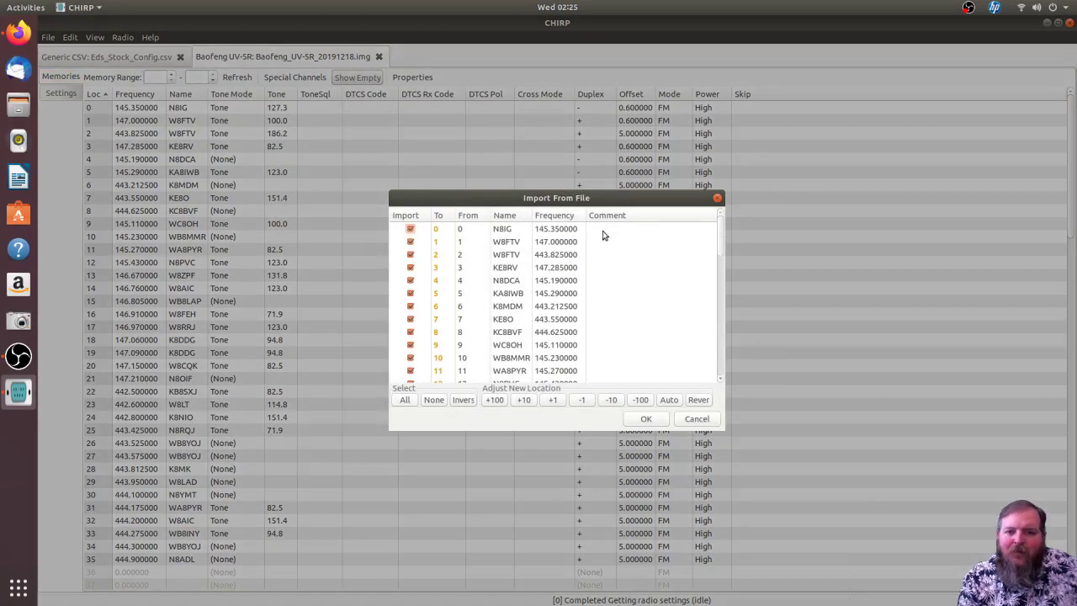
pyautogui.scroll(-5, 602, 248)
pyautogui.scroll(-2, 601, 248)
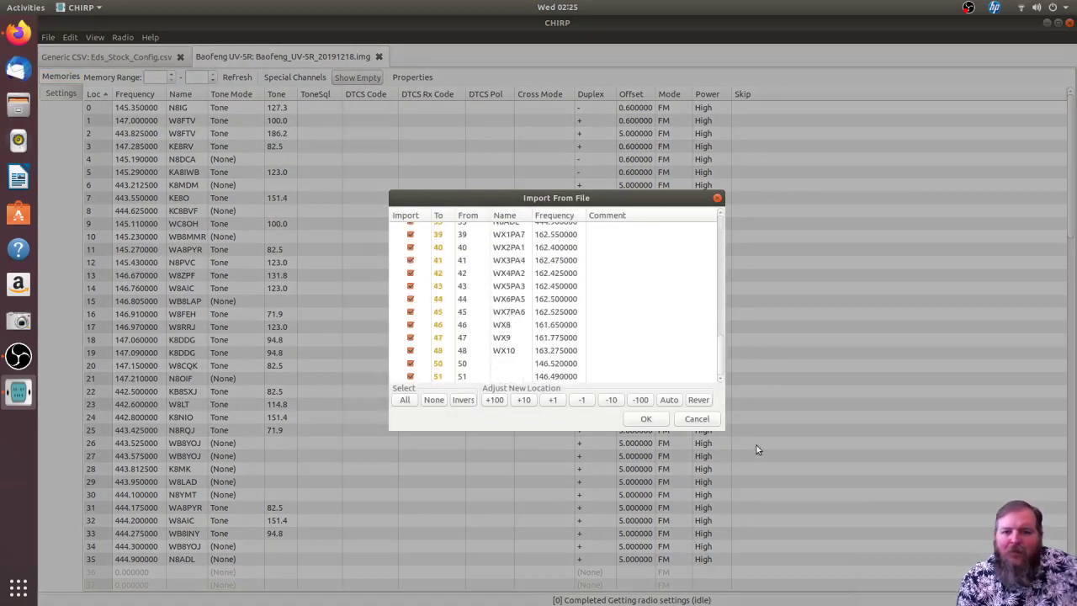
pyautogui.click(646, 419)
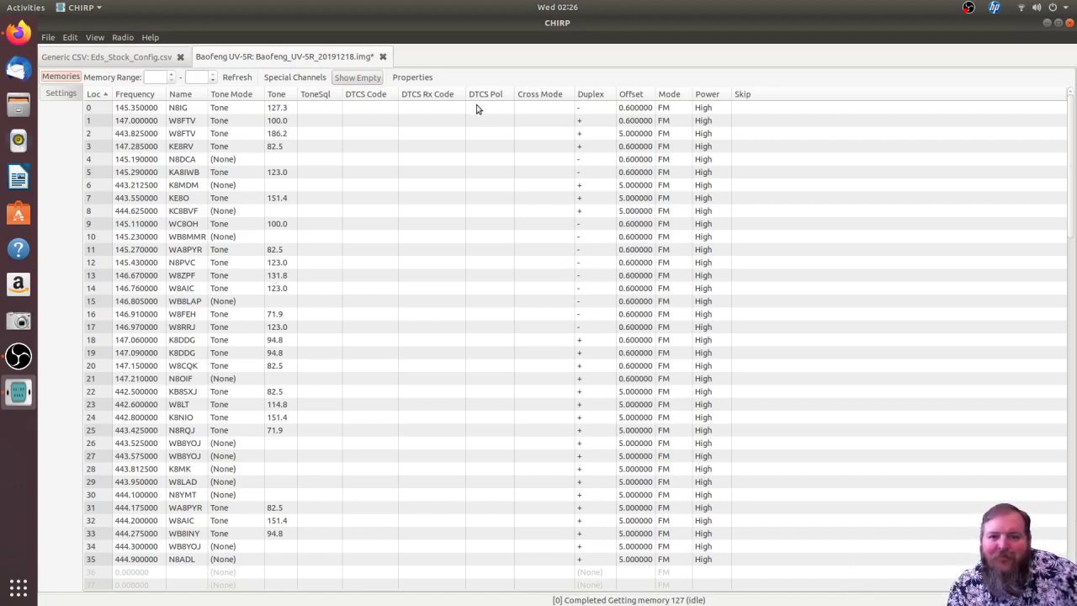
pyautogui.click(1047, 25)
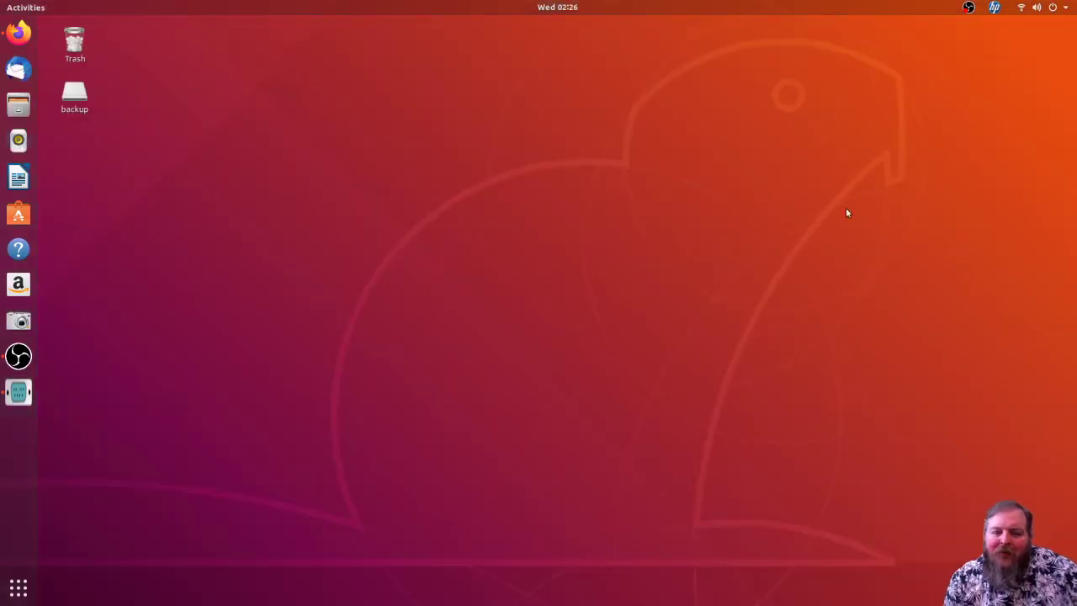